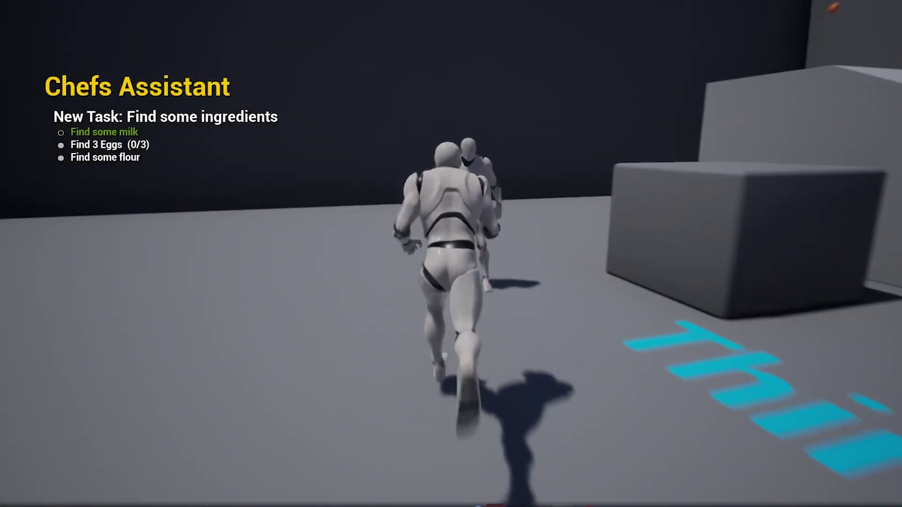
# Talk to the chef in the running game and answer "No, I don't have them"
pyautogui.press('e')
pyautogui.click(481, 320)
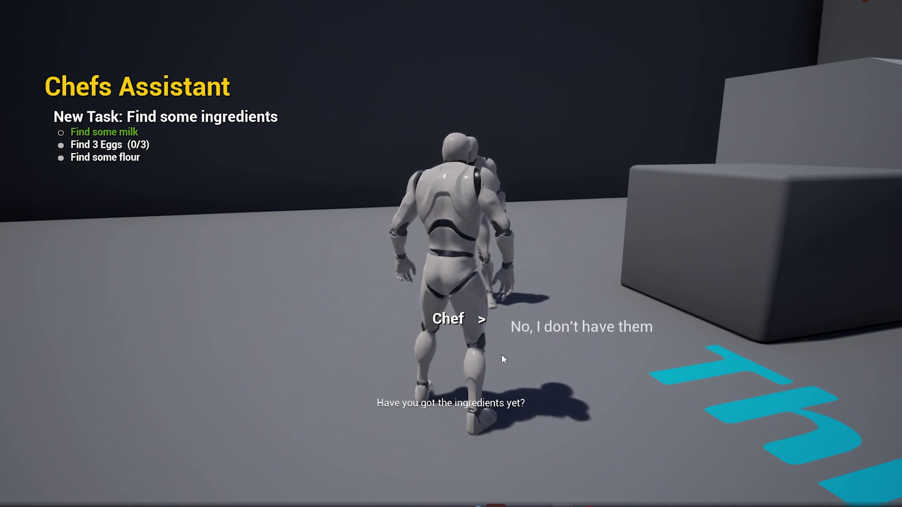
pyautogui.click(567, 324)
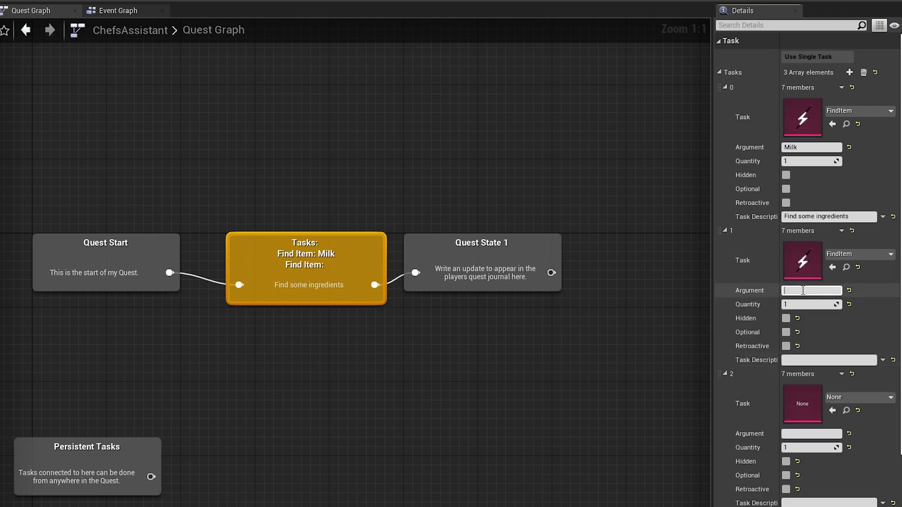
# Set the second task's argument to Egg and description to "Find an Egg", and the first task's description to "Find some milk"
pyautogui.write('E')
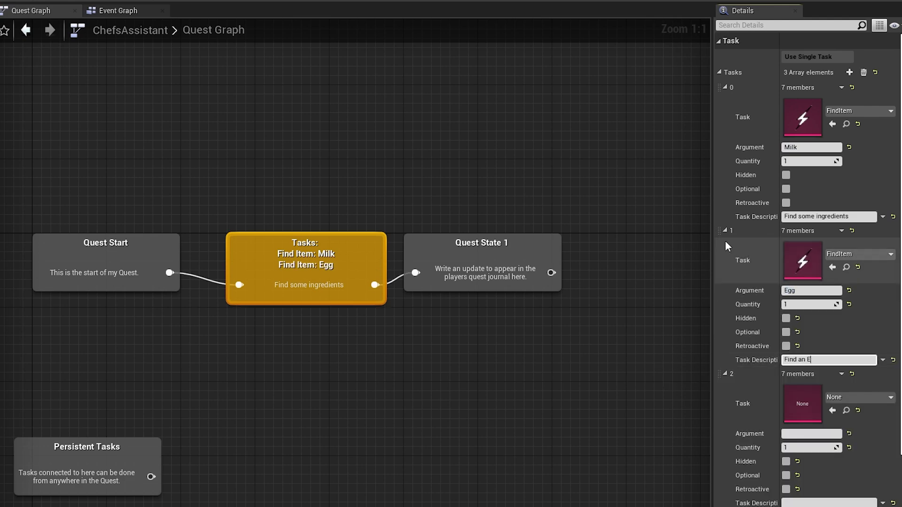
pyautogui.write('ggFind an Egg')
pyautogui.moveTo(869, 216); pyautogui.dragTo(628, 195)
pyautogui.write('Find some milk')
# Make the third task a FindItem task with the argument Flour
pyautogui.click(860, 398)
pyautogui.click(782, 254)
pyautogui.click(812, 434)
pyautogui.write('Flour')
pyautogui.press('Return')
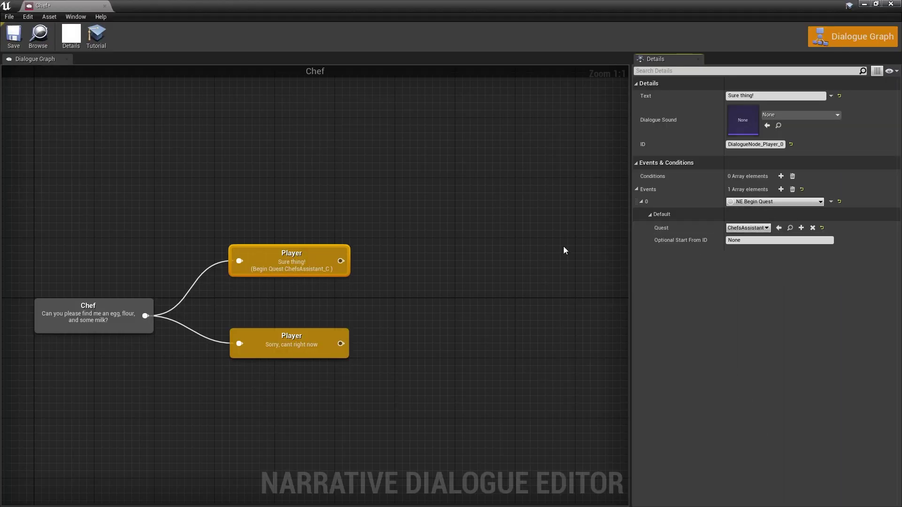
# Reselect the player's "Sure thing!" reply in the Chef dialogue to view its details
pyautogui.click(413, 254)
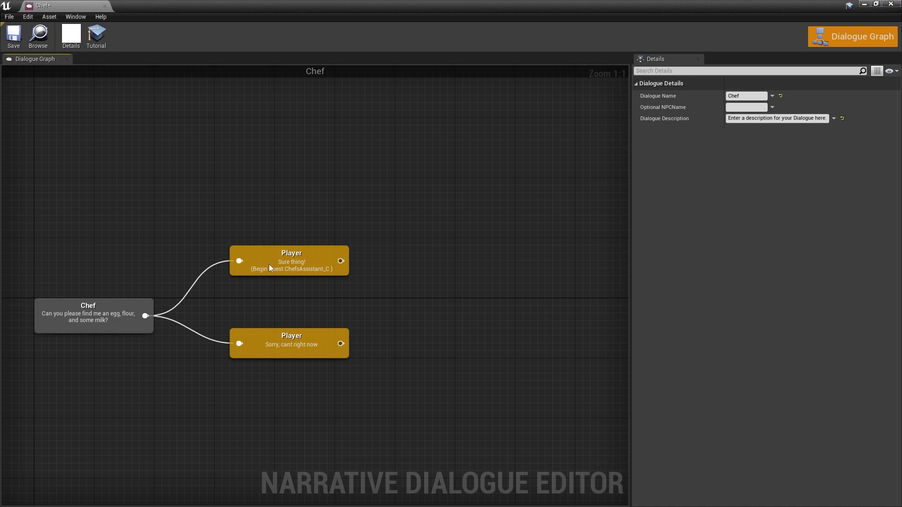
pyautogui.click(268, 264)
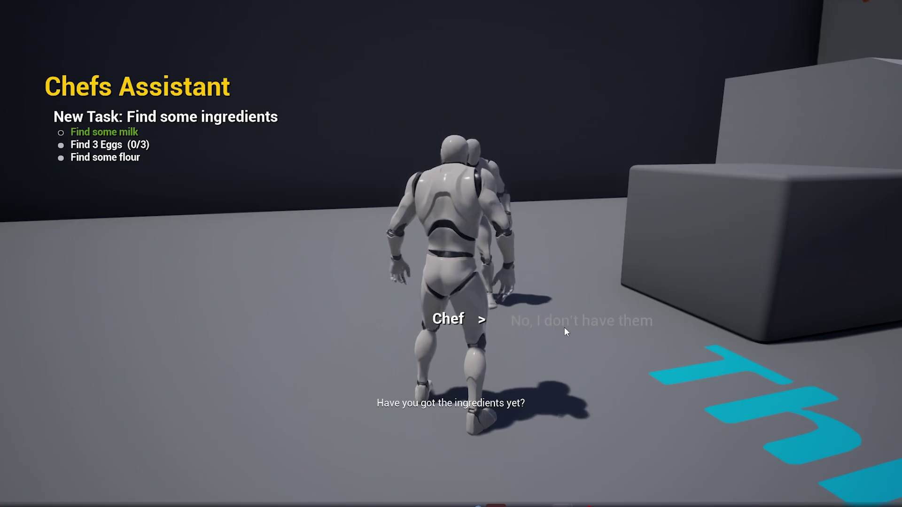
# Finish the chef conversation, collect the missing flour and eggs in the level, and tell the chef "Yes, I have them right here."
pyautogui.click(566, 329)
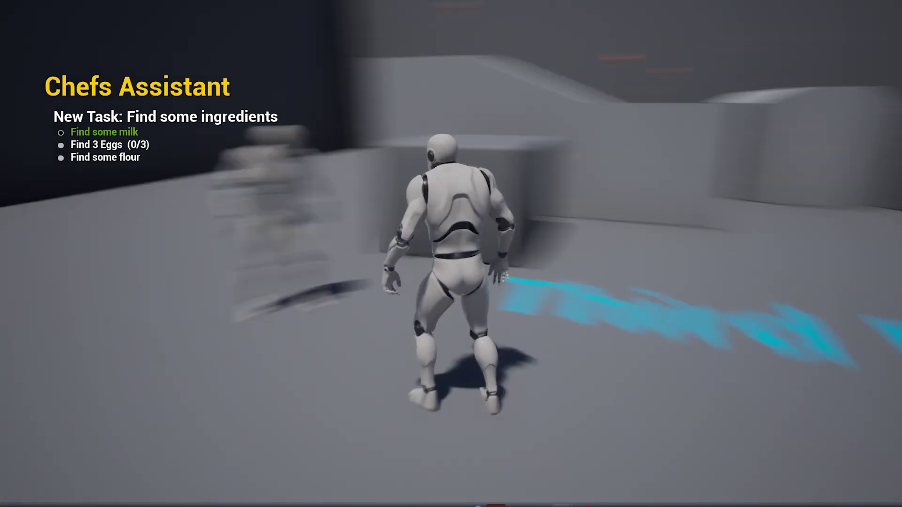
pyautogui.press('w')
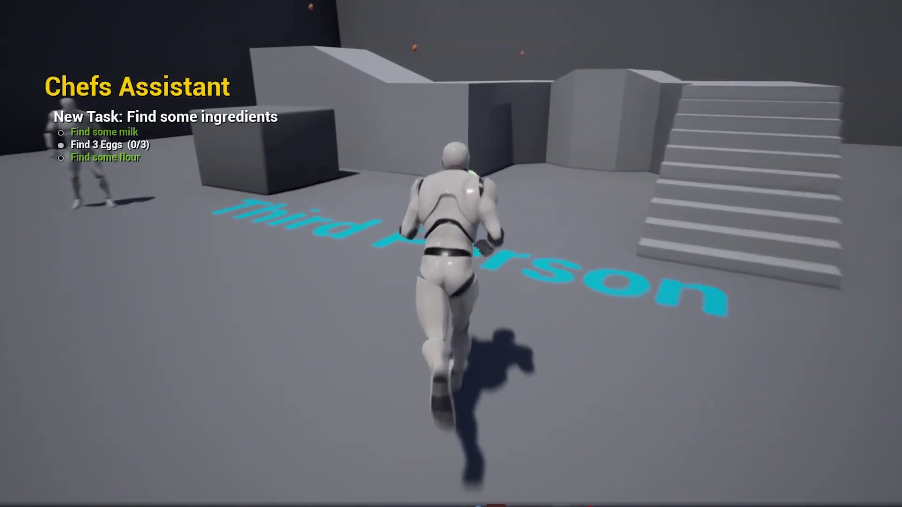
pyautogui.press('space')
pyautogui.press('w')
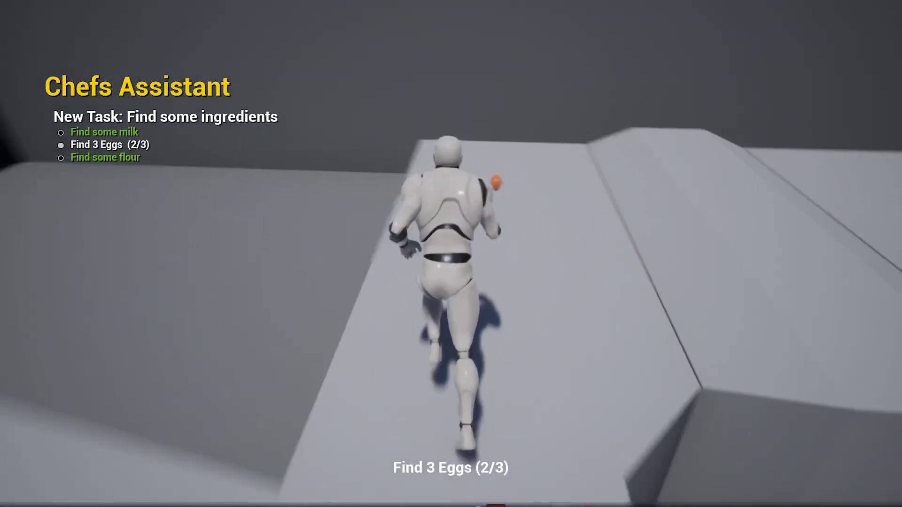
pyautogui.press('w')
pyautogui.press('e')
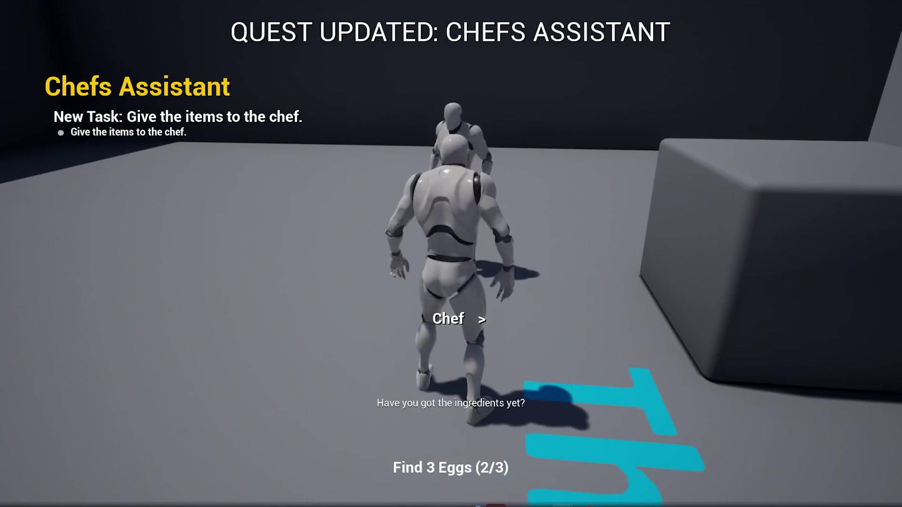
pyautogui.click(588, 324)
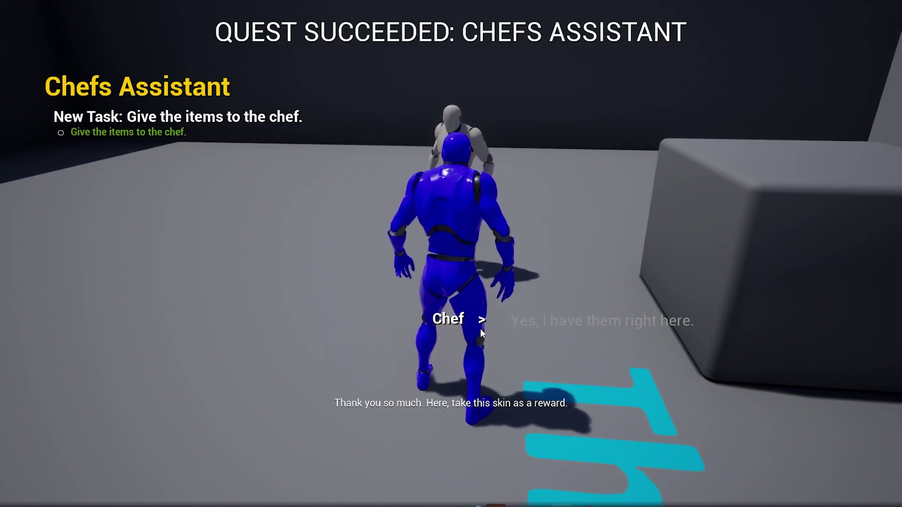
# Walk the character away from the chef and back, talk to the chef again, and leave the conversation
pyautogui.press('s')
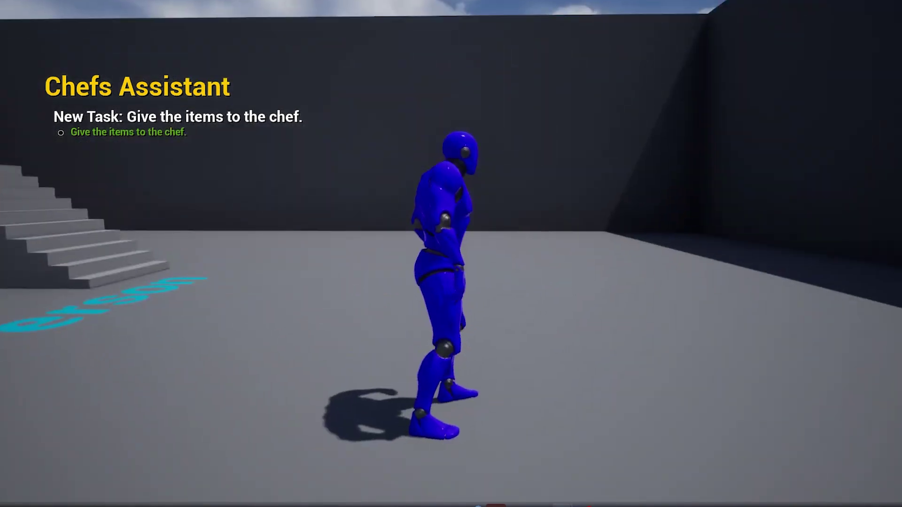
pyautogui.press('d')
pyautogui.press('w')
pyautogui.press('e')
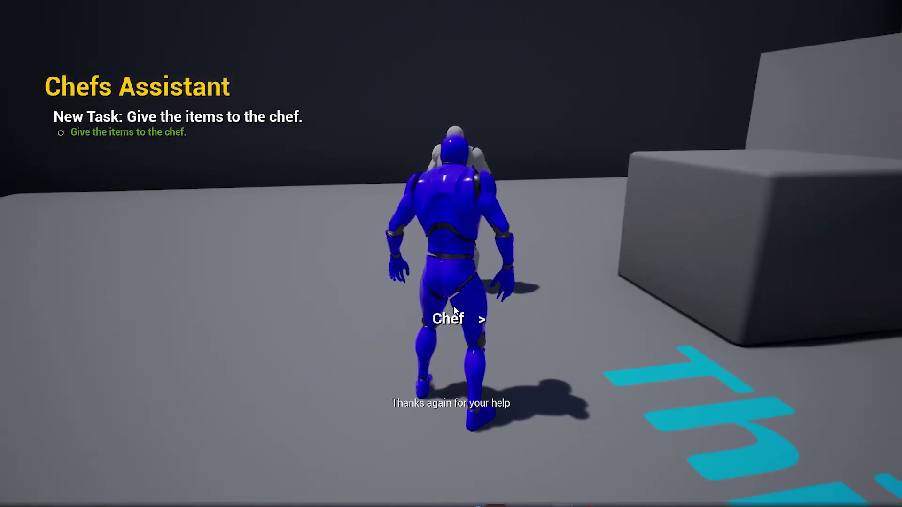
pyautogui.click(482, 319)
pyautogui.press('a')
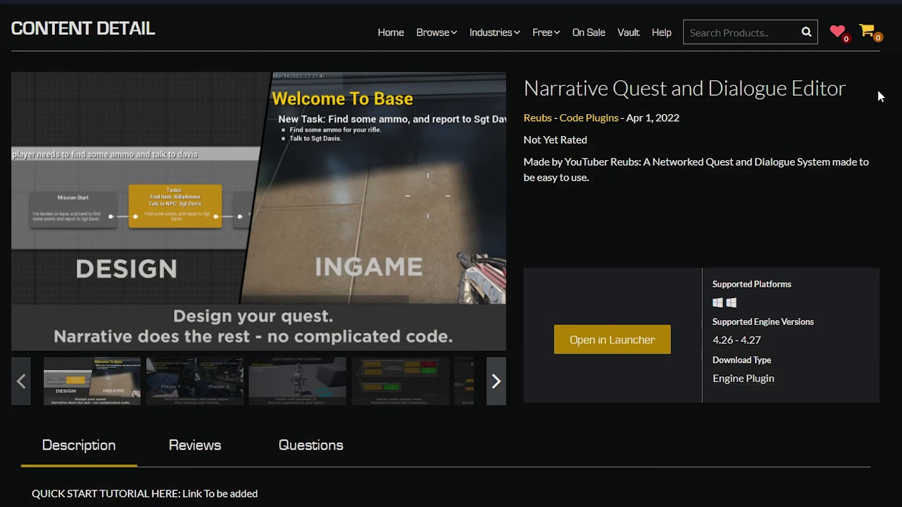
# Open the Narrative Quest and Dialogue Editor plugin in the Epic Games Launcher and install it to engine version 4.27
pyautogui.click(610, 345)
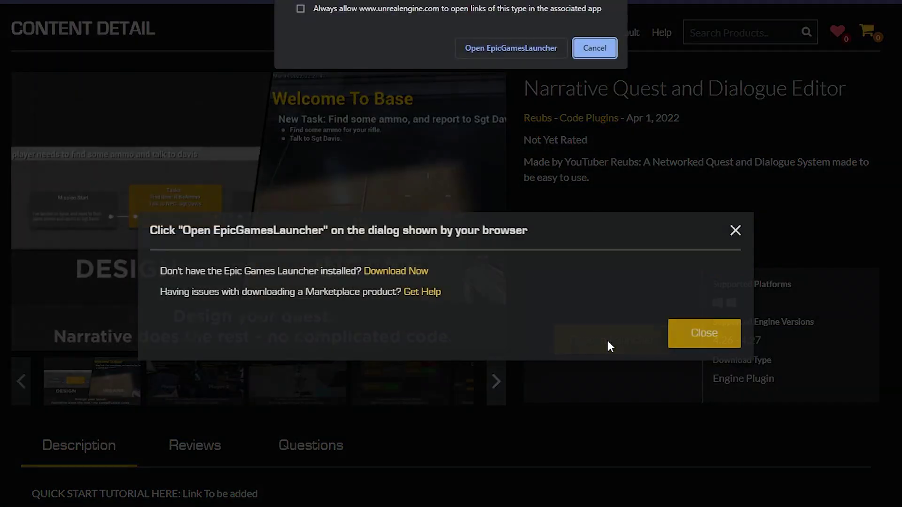
pyautogui.click(506, 48)
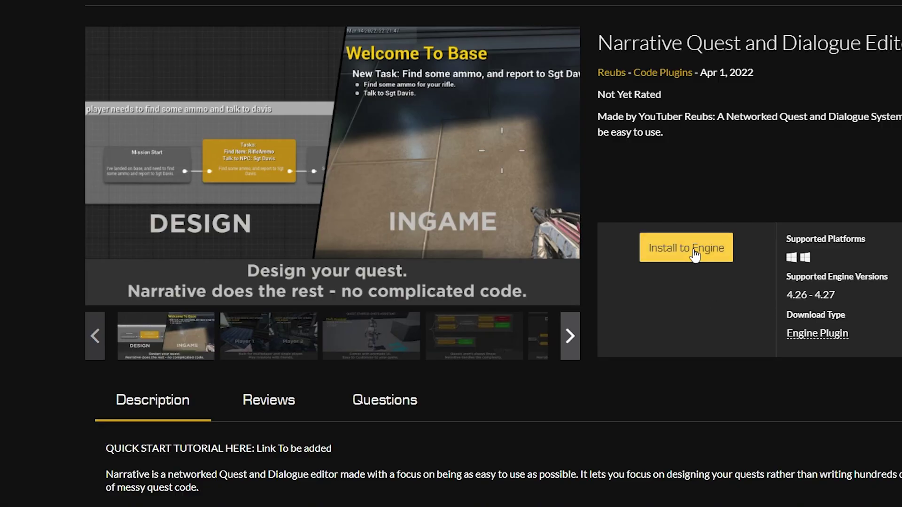
pyautogui.click(695, 249)
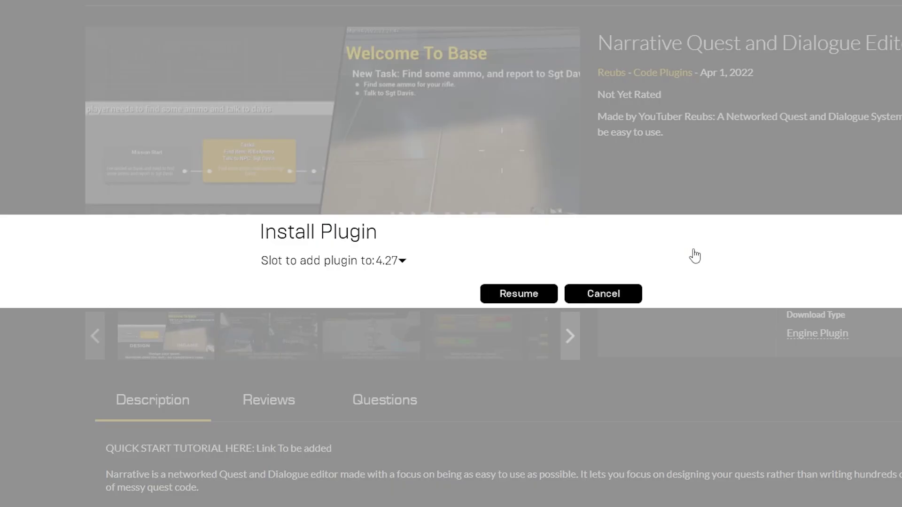
pyautogui.click(535, 296)
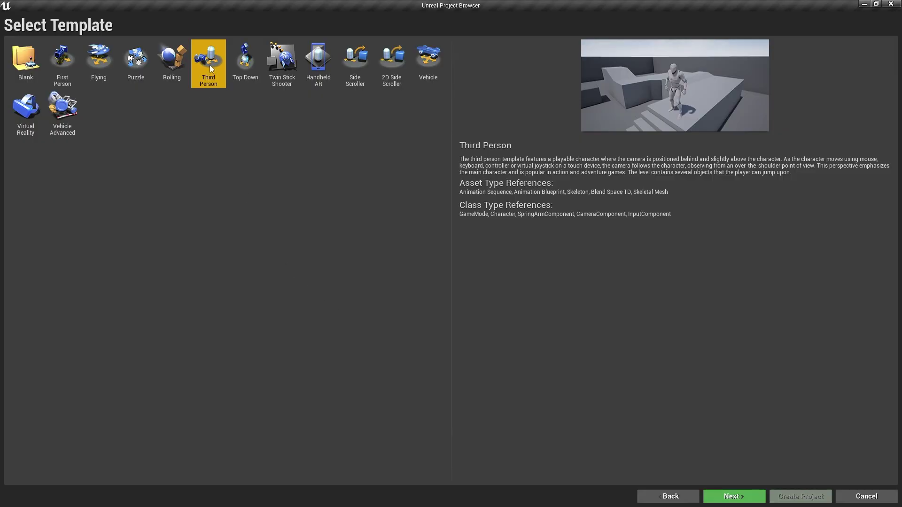
# Use the Third Person template for the new project and choose its project type, Blueprint or C++
pyautogui.click(742, 497)
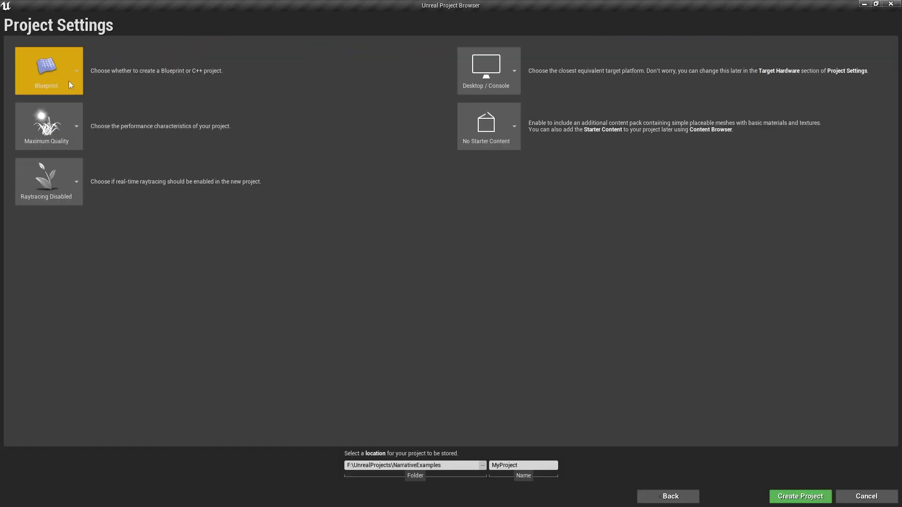
pyautogui.click(49, 73)
pyautogui.click(49, 123)
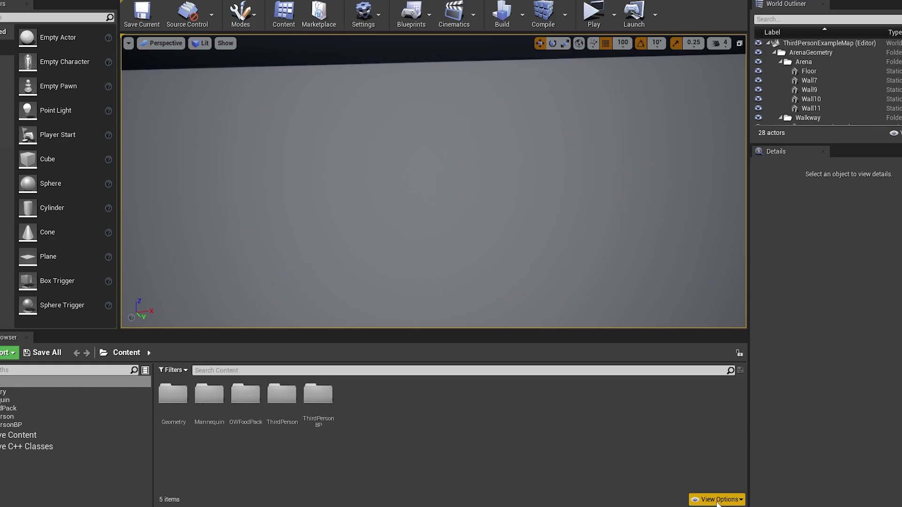
# Open the view options of the Content Browser
pyautogui.click(718, 500)
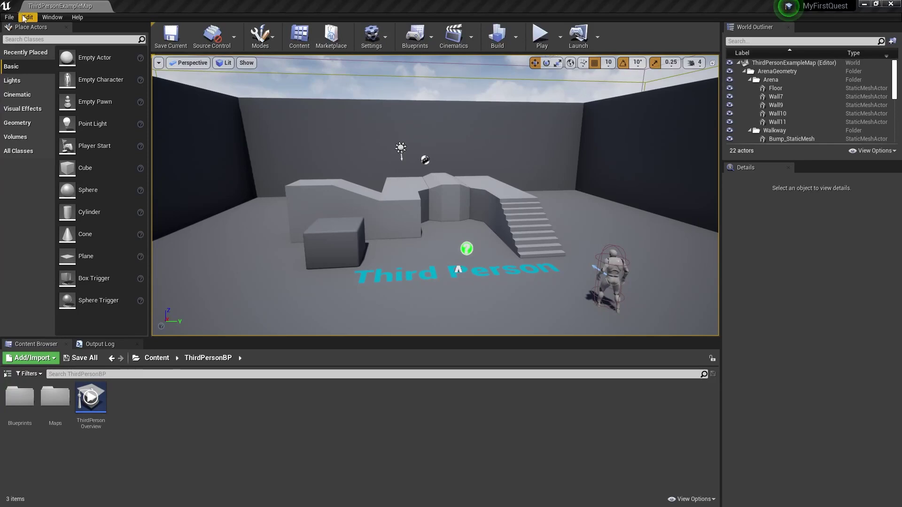
# Search the plugin list for "narr" to check that the Narrative plugin is enabled, and close the list
pyautogui.click(26, 18)
pyautogui.click(47, 165)
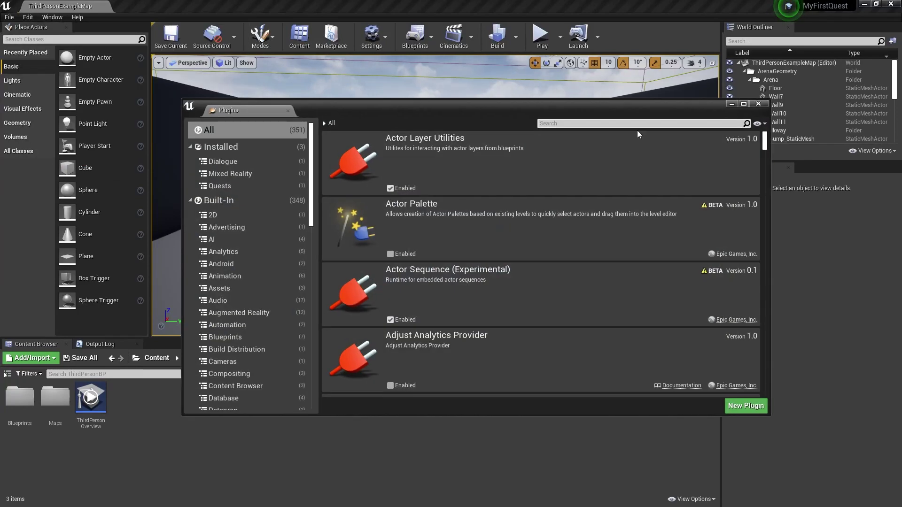
pyautogui.write('narr')
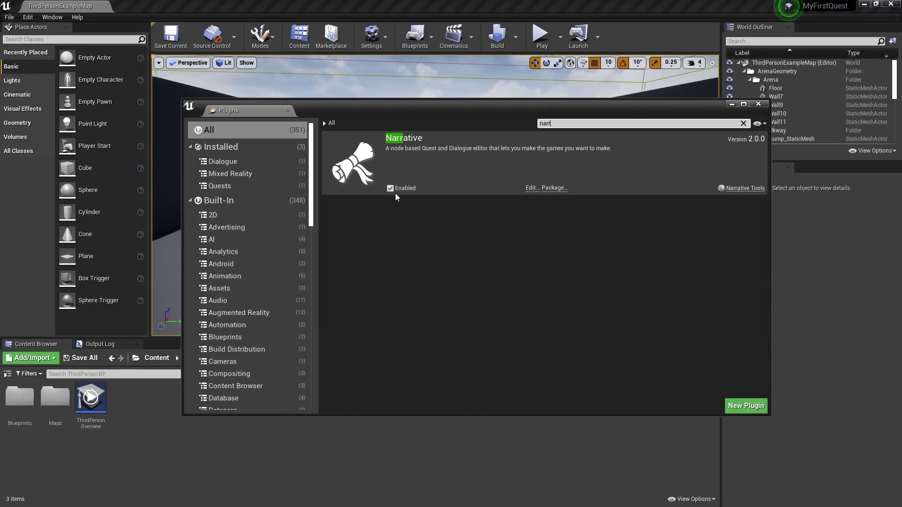
pyautogui.click(758, 104)
# Create a folder called Narrative inside the ThirdPersonBP folder
pyautogui.rightClick(154, 410)
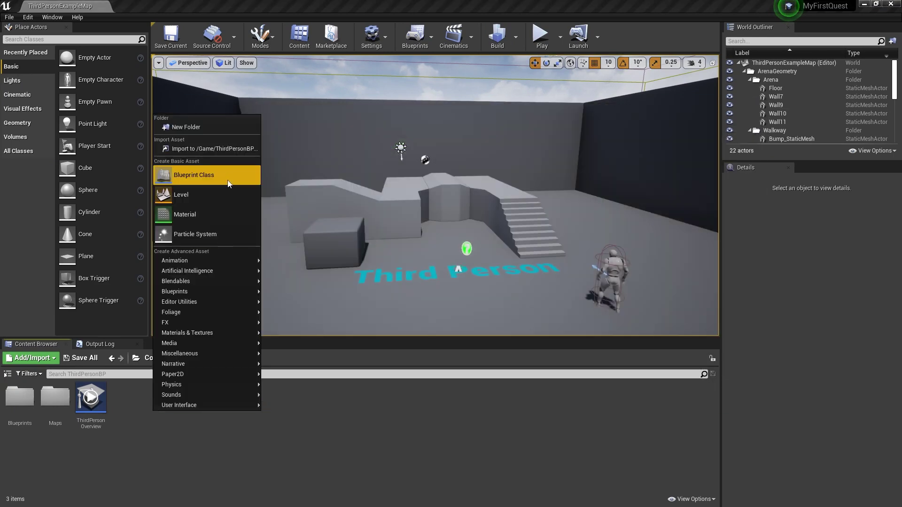
pyautogui.click(207, 128)
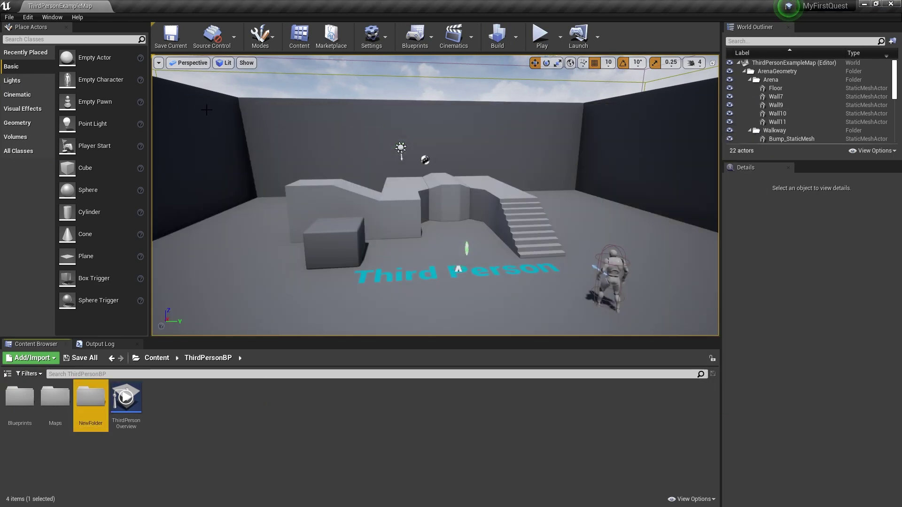
pyautogui.write('Narrativ')
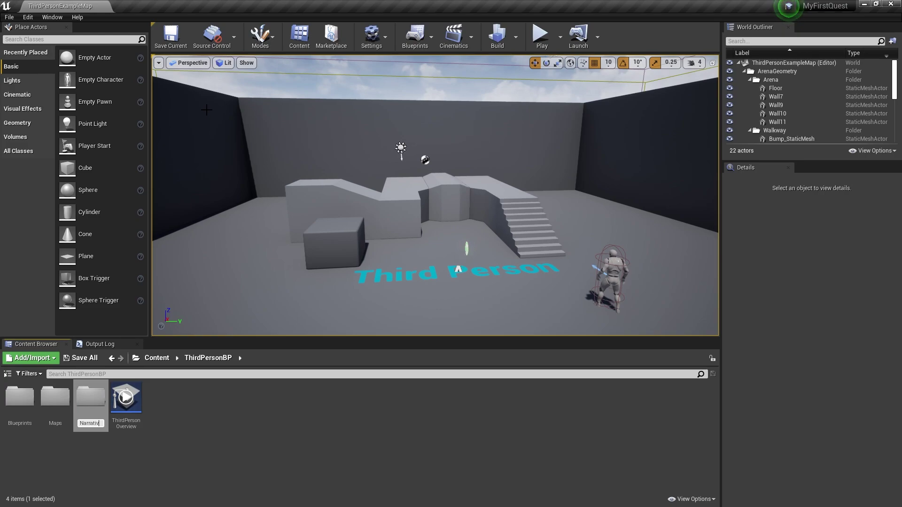
pyautogui.write('e')
pyautogui.press('Return')
# Create a Narrative task asset called FindItem inside the new Narrative folder
pyautogui.doubleClick(90, 415)
pyautogui.rightClick(88, 416)
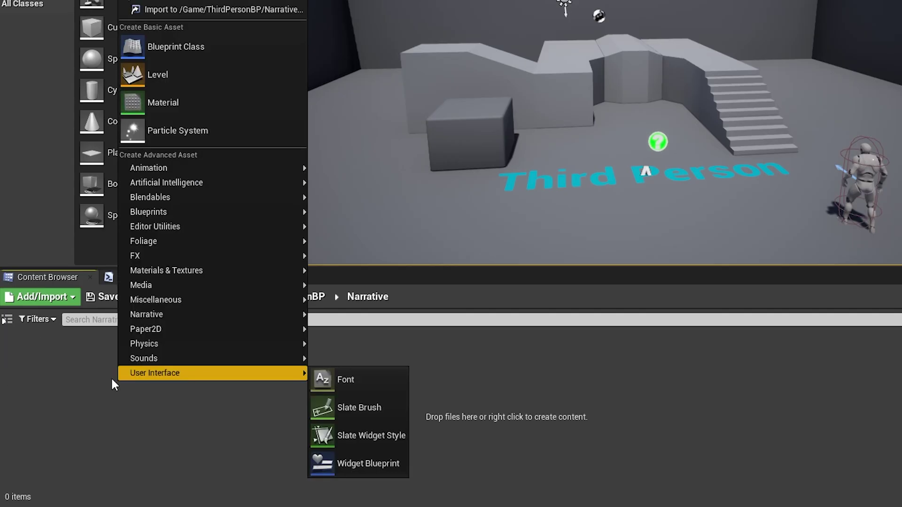
pyautogui.moveTo(126, 370)
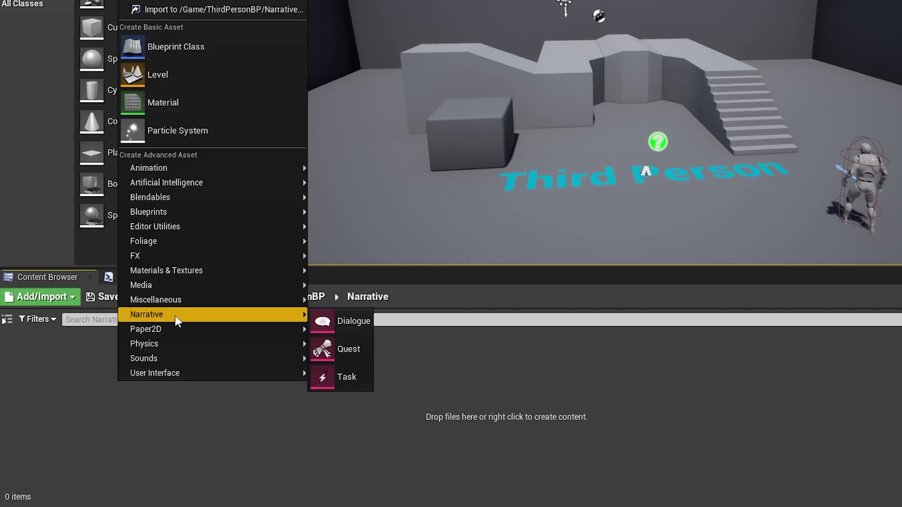
pyautogui.click(348, 378)
pyautogui.write('FindI')
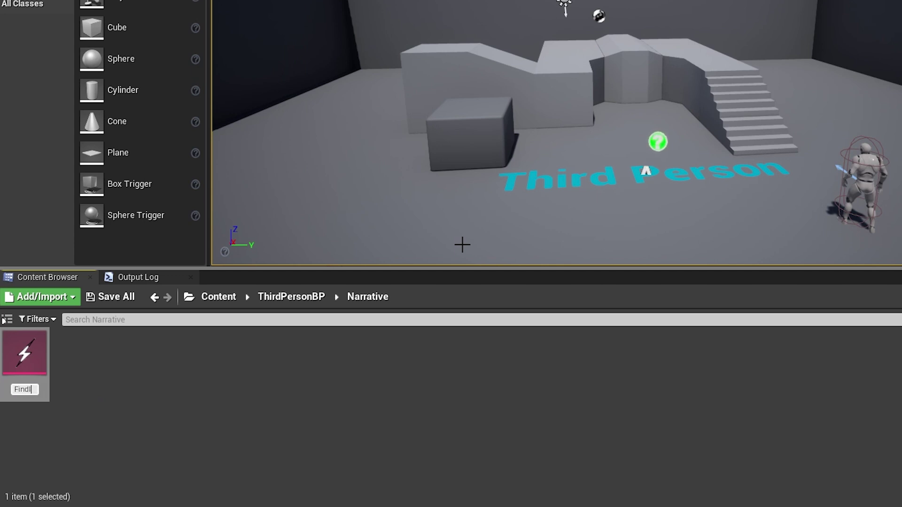
pyautogui.write('tem')
pyautogui.press('Return')
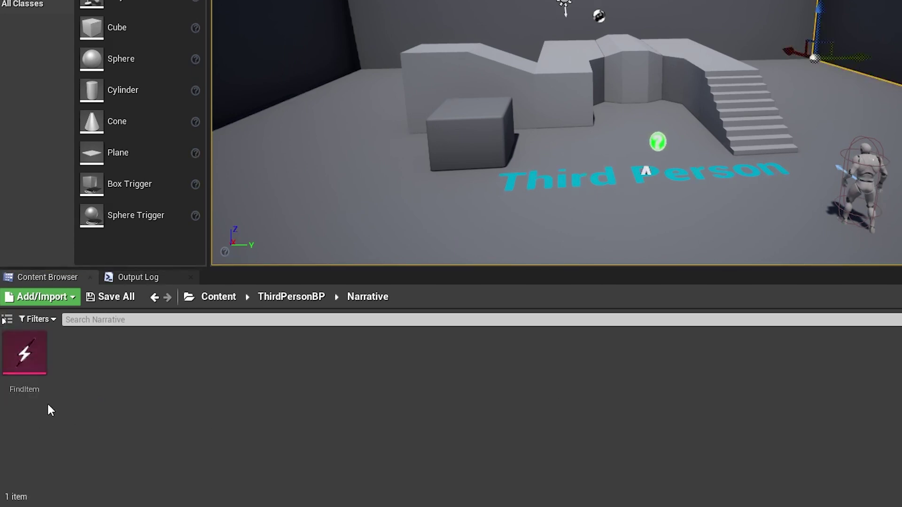
# Create a Narrative quest asset called ChefsAssistant beside the FindItem task
pyautogui.rightClick(95, 390)
pyautogui.moveTo(196, 322)
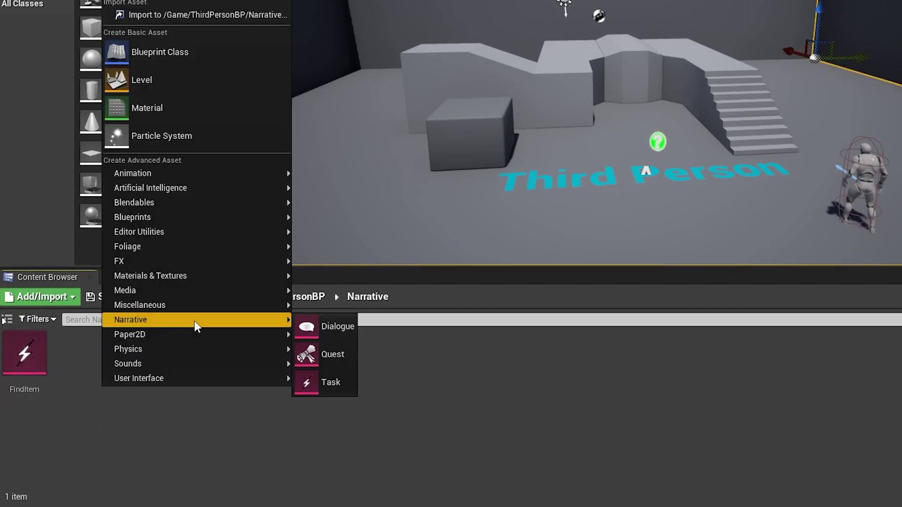
pyautogui.click(329, 359)
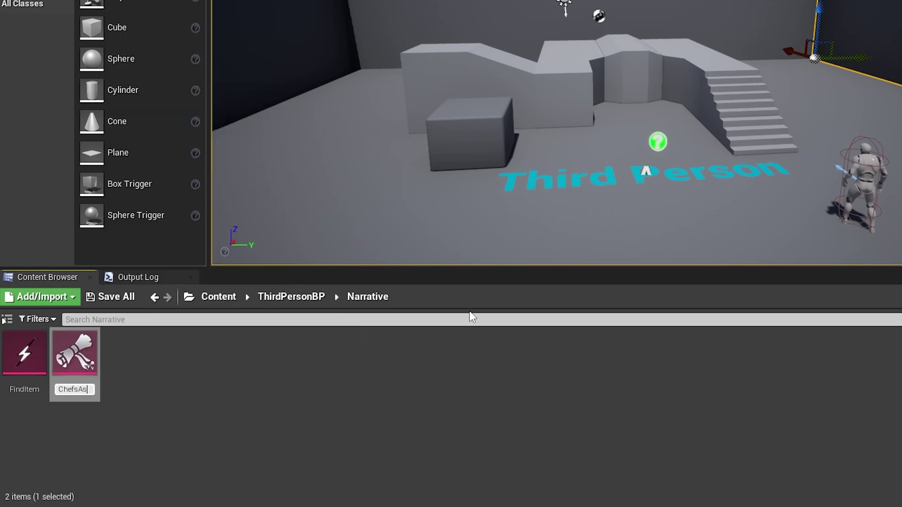
pyautogui.write('ChefsAssistant')
pyautogui.press('Return')
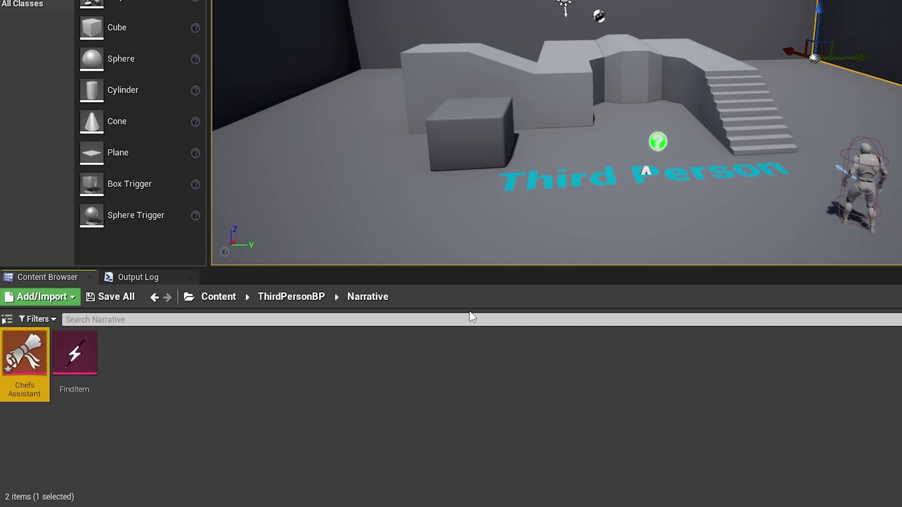
# Open the ChefsAssistant quest for editing and list its overridable functions
pyautogui.doubleClick(33, 371)
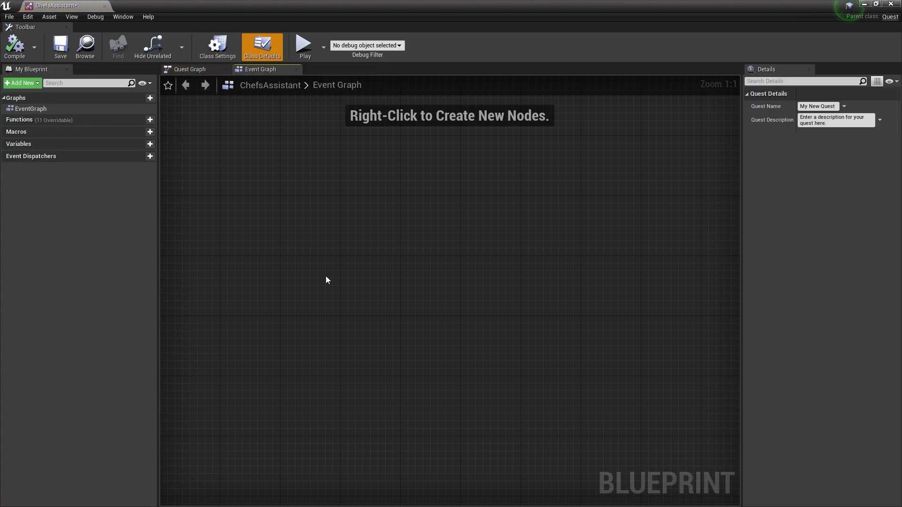
pyautogui.click(114, 120)
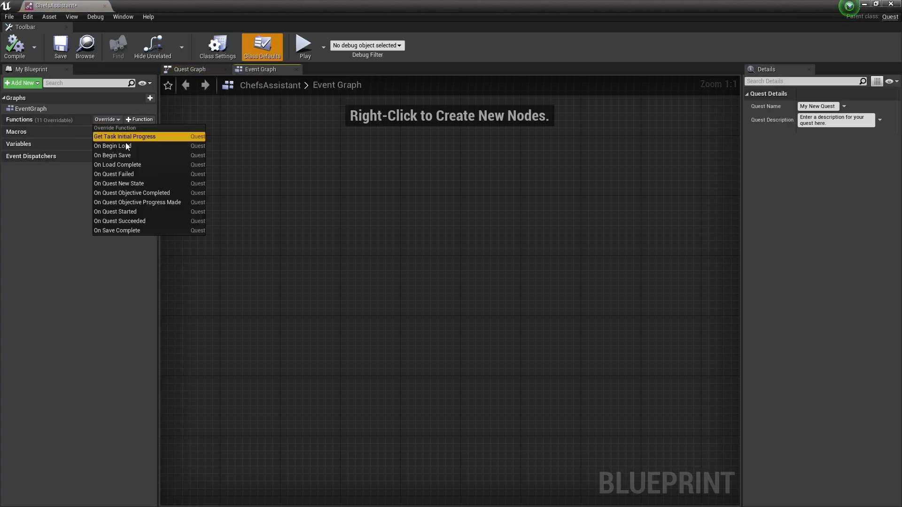
# Override the On Quest Succeeded function and position its event node in the empty event graph
pyautogui.click(141, 223)
pyautogui.moveTo(437, 302); pyautogui.dragTo(443, 304)
pyautogui.click(390, 251)
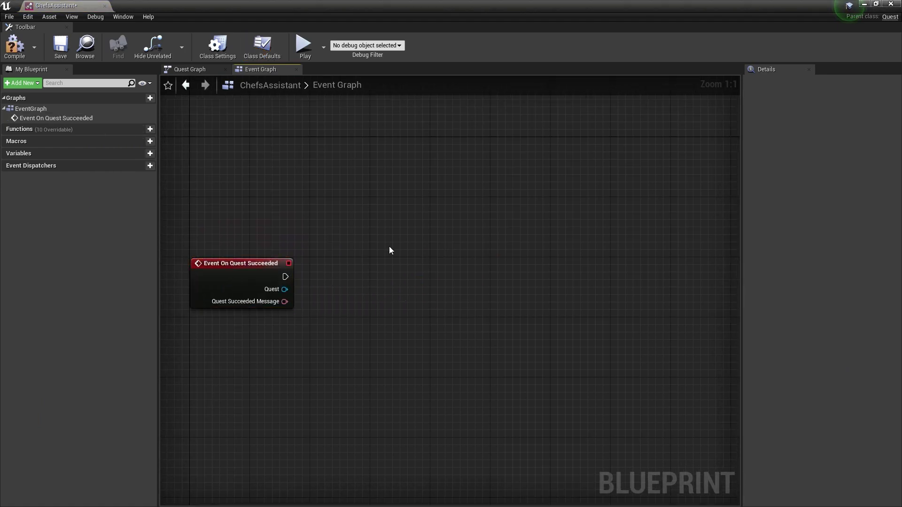
pyautogui.click(258, 277)
pyautogui.moveTo(224, 277); pyautogui.dragTo(236, 280)
pyautogui.click(246, 240)
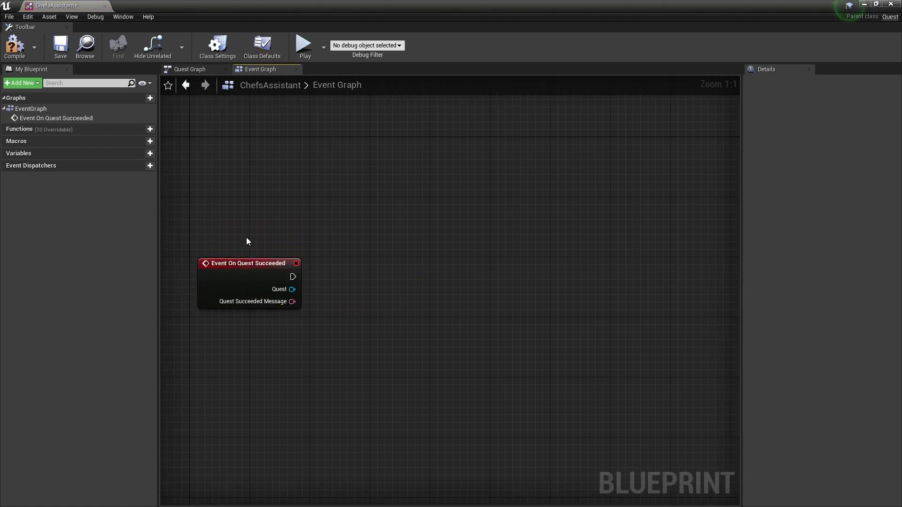
pyautogui.click(113, 129)
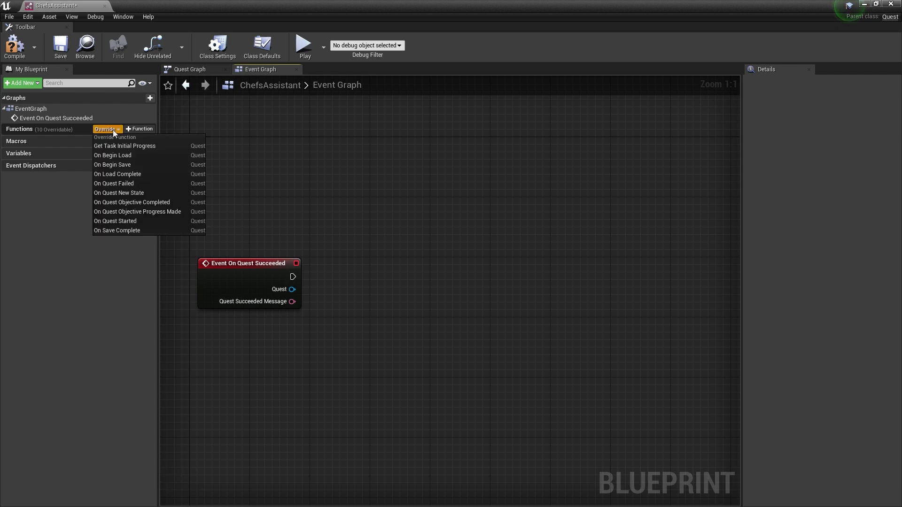
pyautogui.click(130, 221)
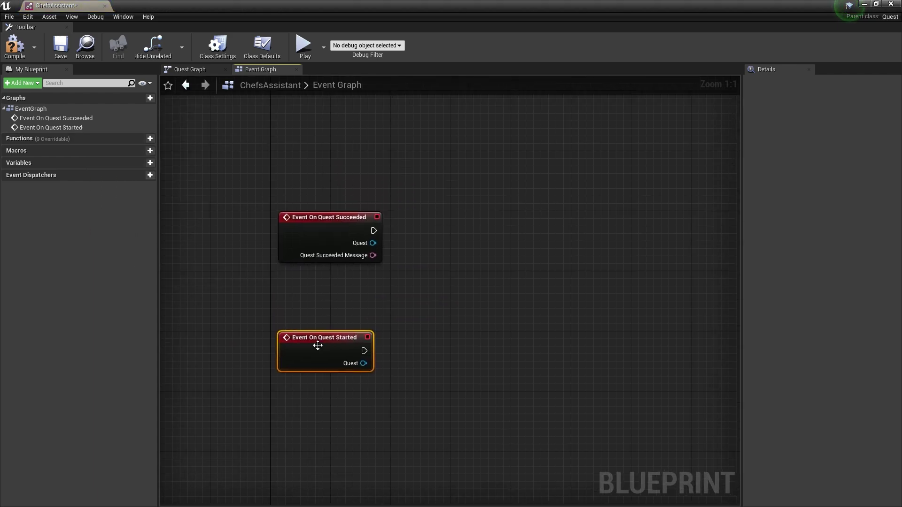
pyautogui.press('Delete')
# Open the quest graph and move the Persistent Tasks node farther below the Quest Start node
pyautogui.click(190, 69)
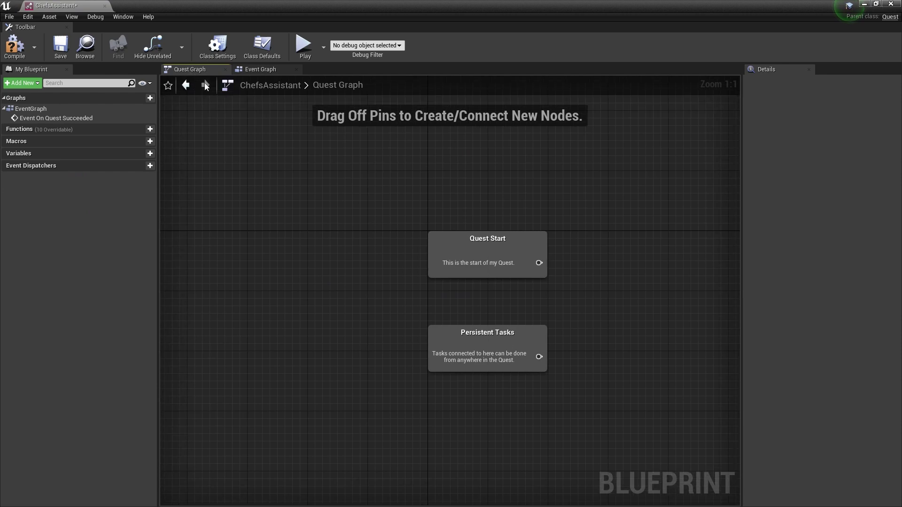
pyautogui.moveTo(480, 202); pyautogui.dragTo(288, 183, button='right')
pyautogui.moveTo(297, 348); pyautogui.dragTo(283, 423)
pyautogui.moveTo(322, 296); pyautogui.dragTo(276, 334, button='right')
# Add a Find Item task connected from Quest Start and arrange it with its following quest state in a row
pyautogui.click(301, 304)
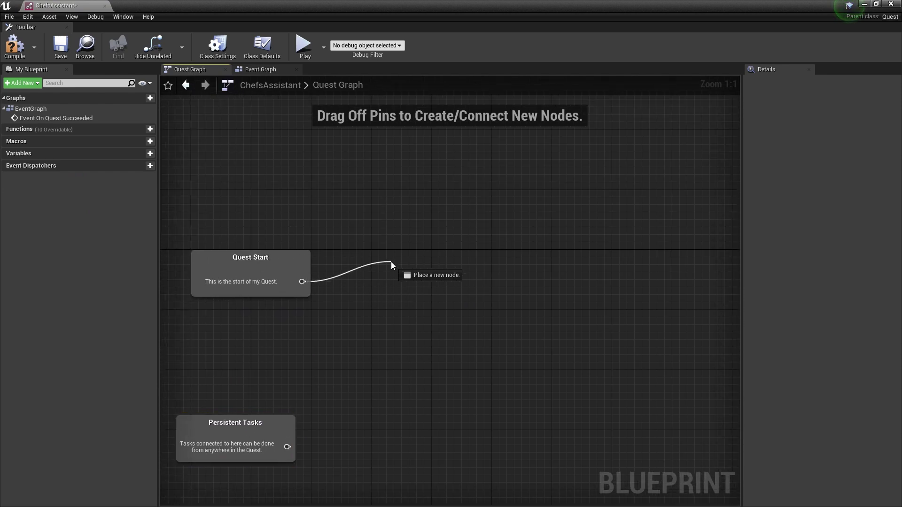
pyautogui.moveTo(391, 262); pyautogui.dragTo(392, 264)
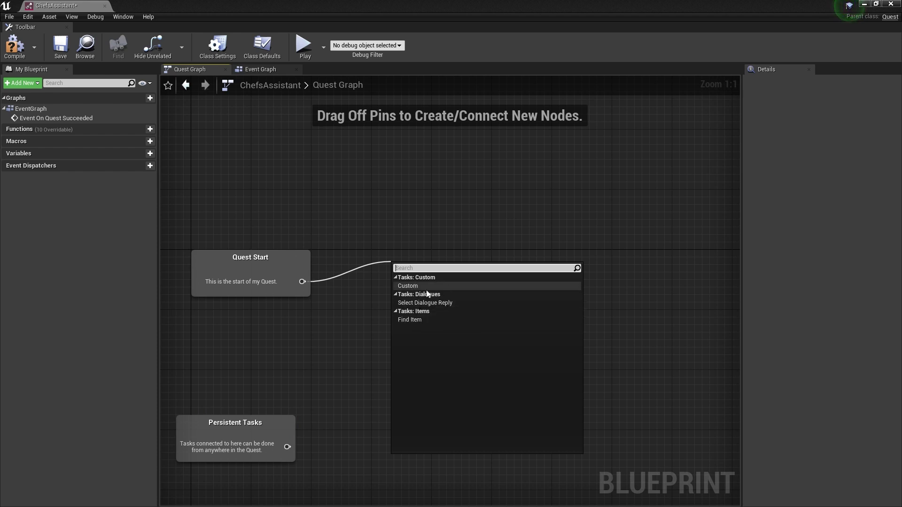
pyautogui.click(412, 320)
pyautogui.click(542, 277)
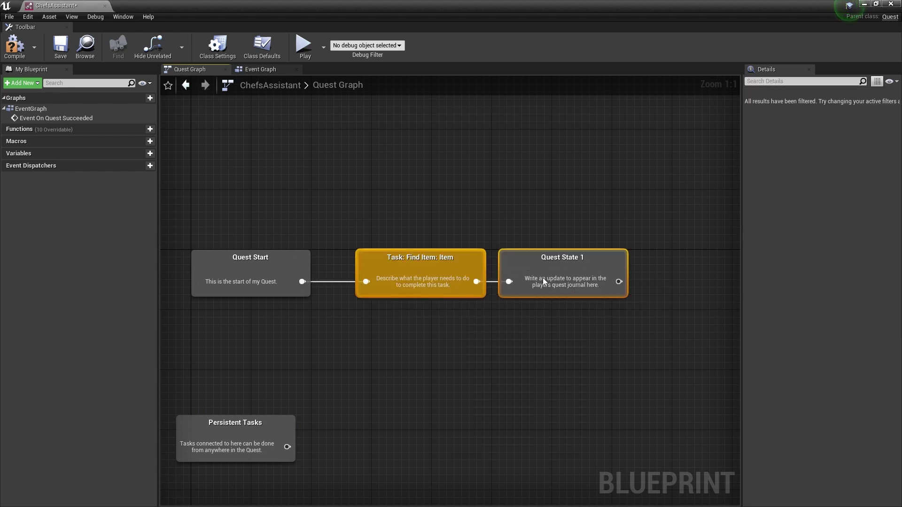
pyautogui.moveTo(543, 277); pyautogui.dragTo(497, 277)
pyautogui.click(498, 277)
pyautogui.moveTo(405, 315); pyautogui.dragTo(537, 276)
pyautogui.moveTo(409, 278); pyautogui.dragTo(447, 278)
# Set the task node's description to "Find some ingredients" and its item name to Milk
pyautogui.click(446, 277)
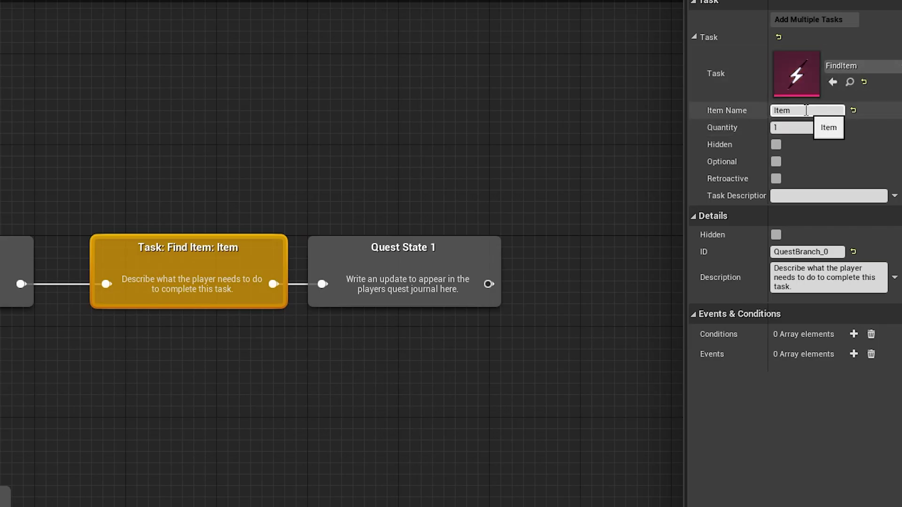
pyautogui.click(827, 277)
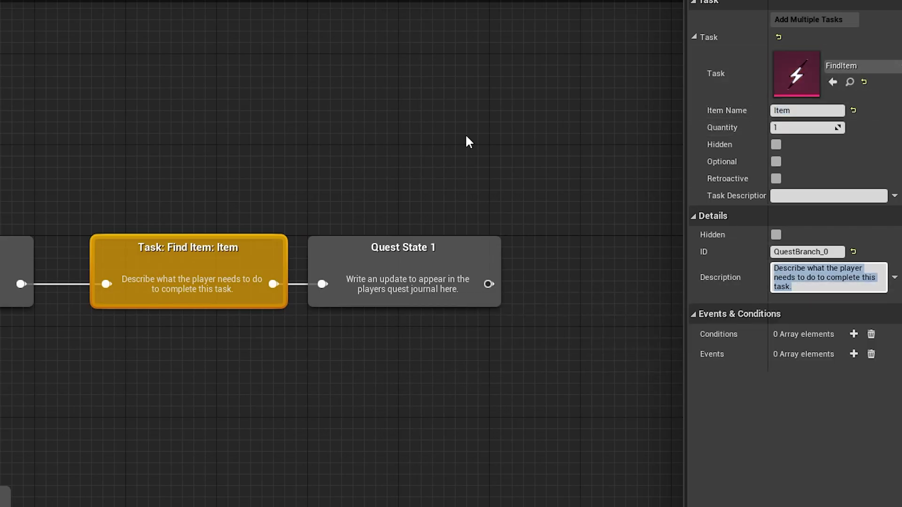
pyautogui.write('So')
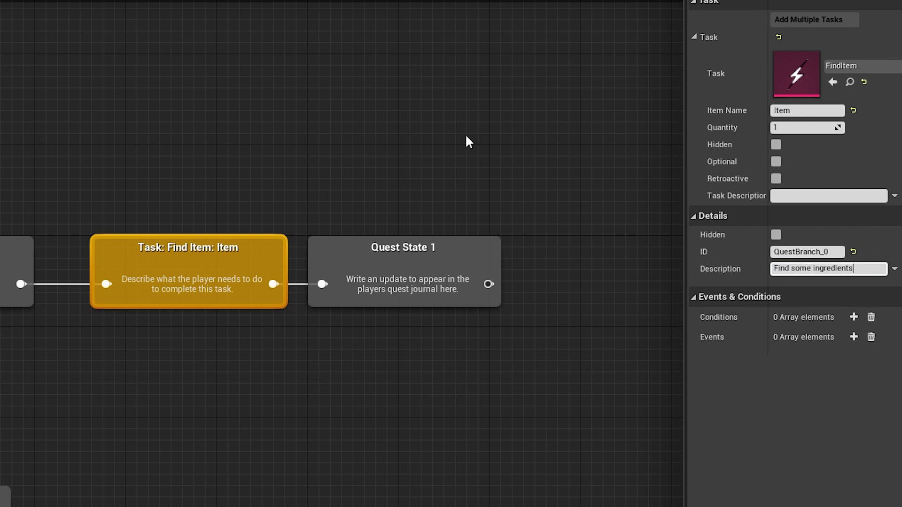
pyautogui.press('Return')
pyautogui.click(807, 110)
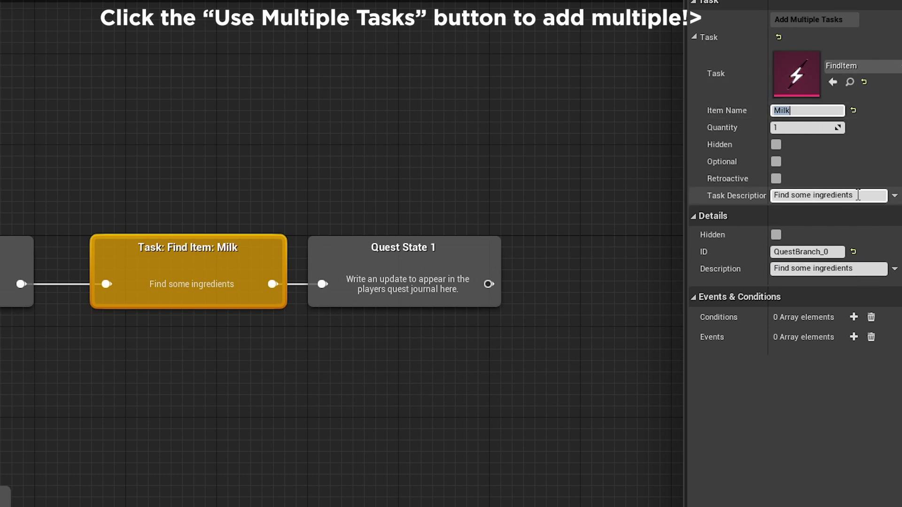
# Switch the Milk node to multiple tasks, then add two more task entries and expand them
pyautogui.click(796, 19)
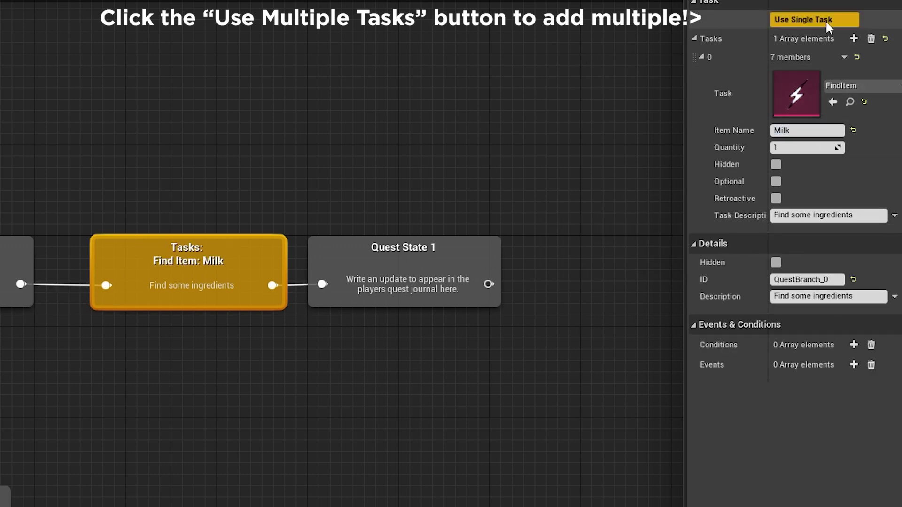
pyautogui.click(855, 39)
pyautogui.click(854, 38)
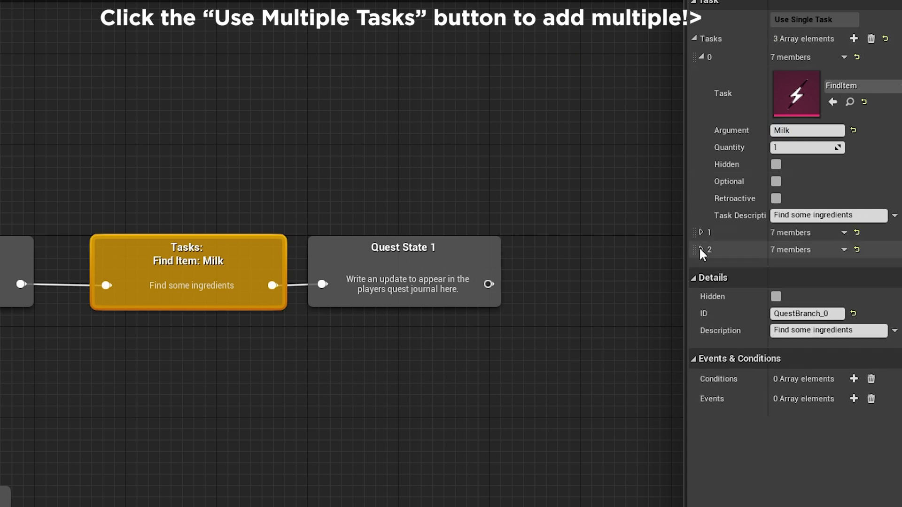
pyautogui.click(700, 245)
pyautogui.click(701, 232)
# Set the second entry to a FindItem task with argument Egg and description "Find an Egg"
pyautogui.click(836, 262)
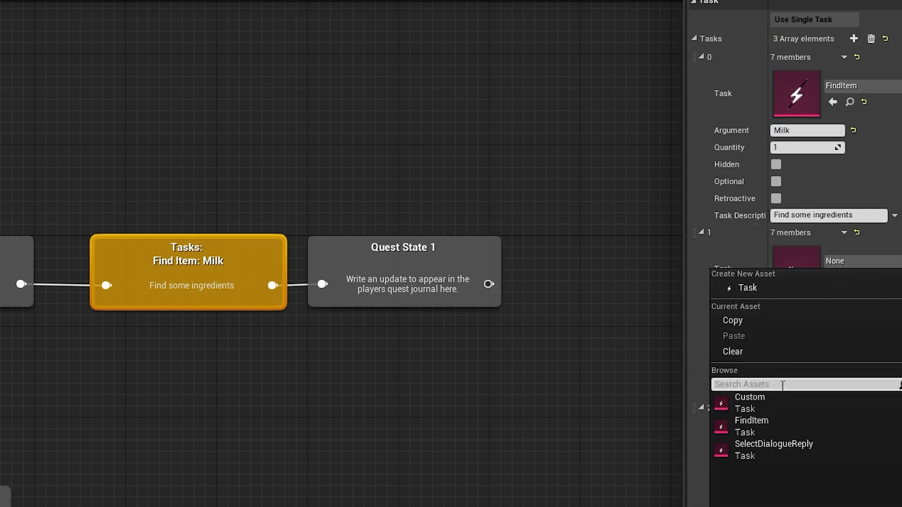
pyautogui.click(752, 422)
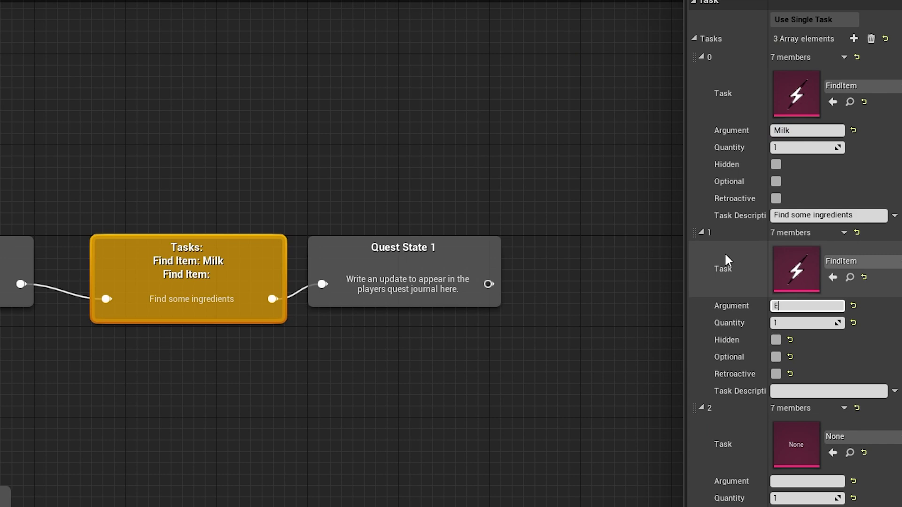
pyautogui.press('Tab')
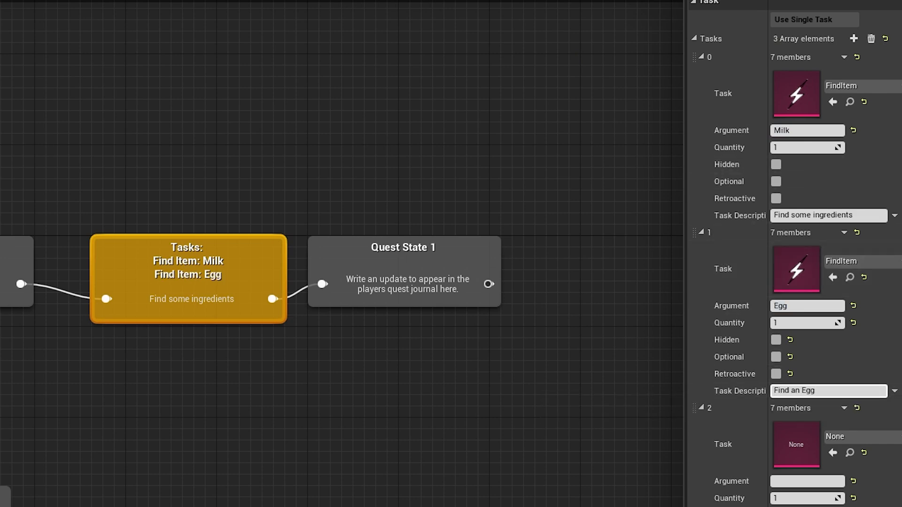
# Describe the Milk task as "Find some milk" and make the third entry a FindItem task for Flour, described as "Find some flour"
pyautogui.click(827, 215)
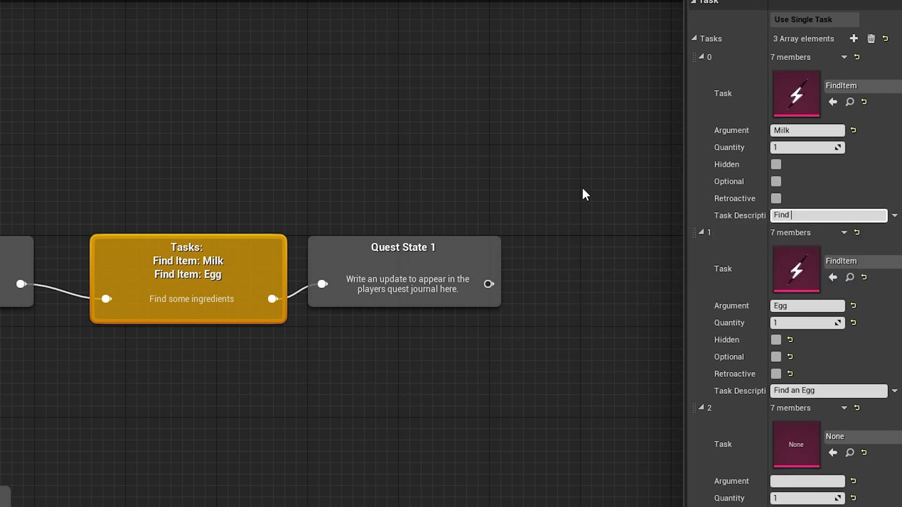
pyautogui.click(840, 438)
pyautogui.click(717, 259)
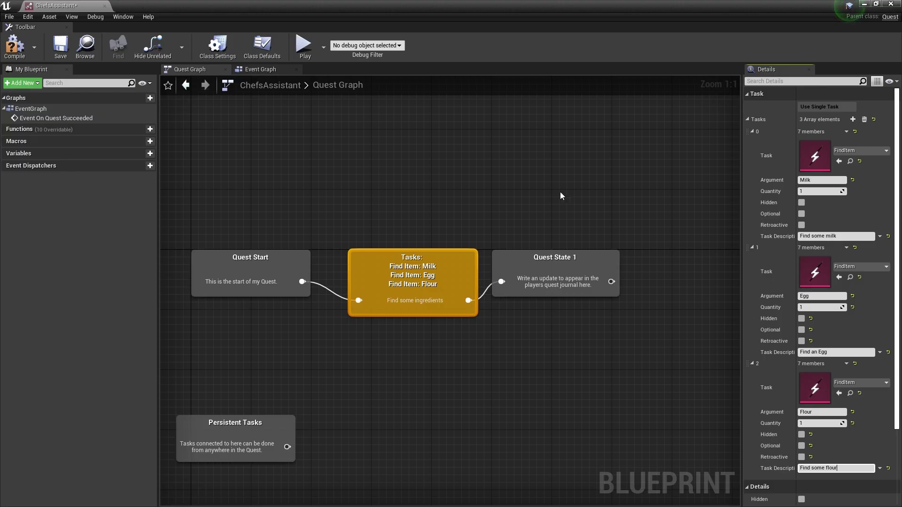
# Reposition the tasks node between its neighbours and delete the Quest State 1 node after it
pyautogui.scroll(-3, 841, 350)
pyautogui.moveTo(513, 292); pyautogui.dragTo(427, 296, button='right')
pyautogui.moveTo(328, 287); pyautogui.dragTo(317, 273)
pyautogui.moveTo(585, 267); pyautogui.dragTo(585, 267)
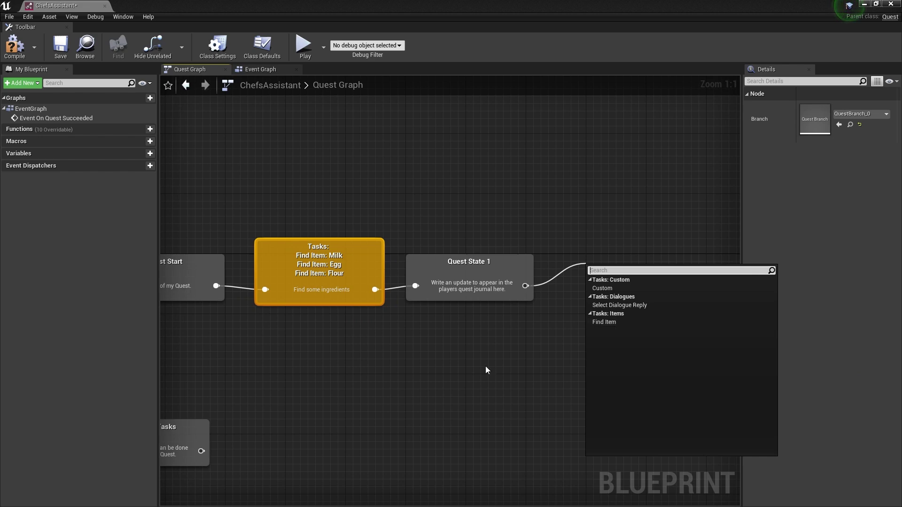
pyautogui.moveTo(486, 366); pyautogui.dragTo(527, 245)
pyautogui.press('Delete')
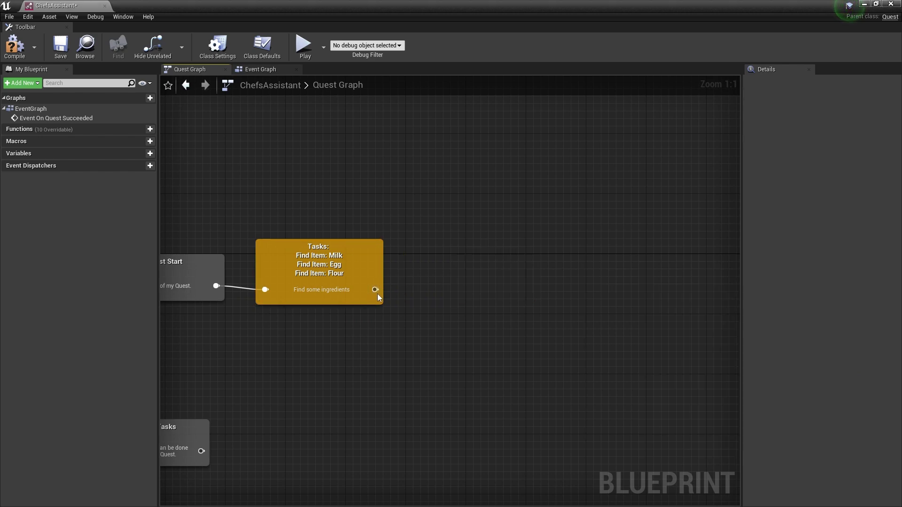
# Connect a new green success state to the tasks node's output and line it up with the other quest nodes
pyautogui.moveTo(375, 290); pyautogui.dragTo(424, 280)
pyautogui.click(462, 318)
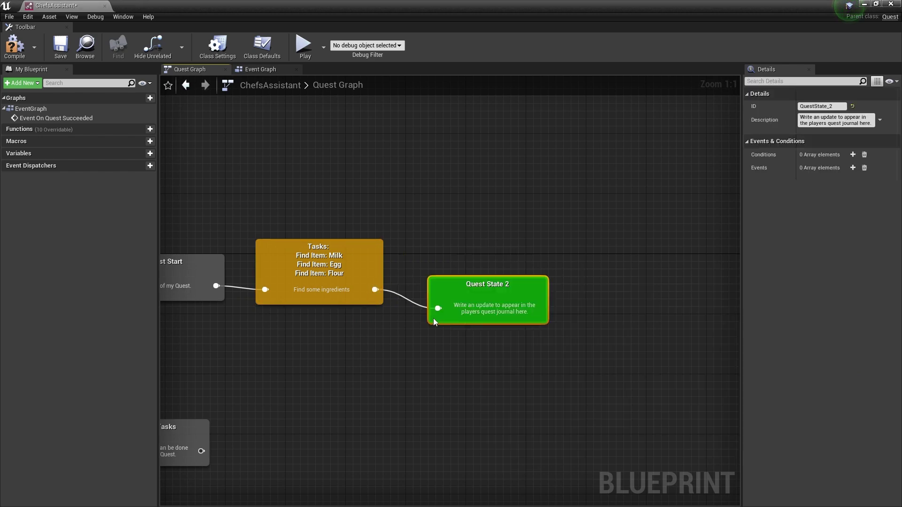
pyautogui.moveTo(468, 317); pyautogui.dragTo(470, 302)
pyautogui.moveTo(449, 311); pyautogui.dragTo(508, 309, button='right')
pyautogui.moveTo(547, 287)
pyautogui.mouseDown()
pyautogui.moveTo(571, 291)
pyautogui.moveTo(538, 278)
pyautogui.mouseUp()
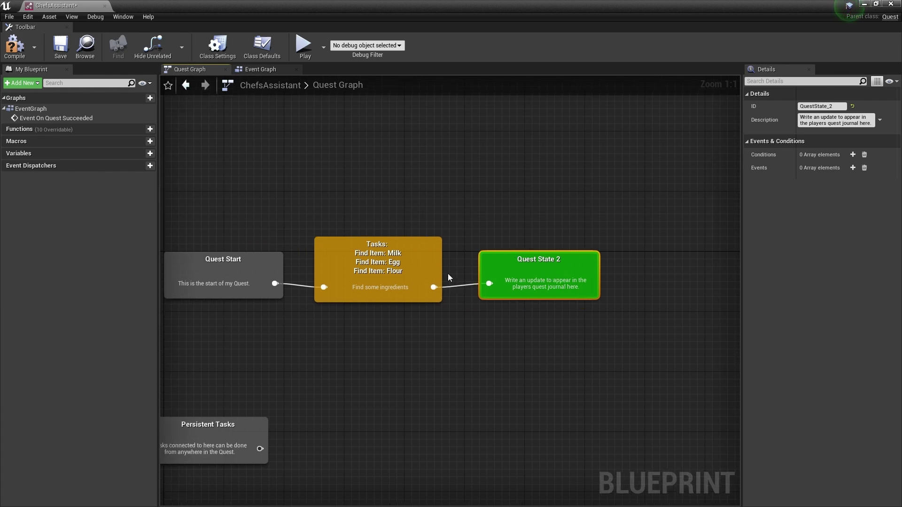
# Save the ChefsAssistant quest and close its editor
pyautogui.click(472, 205)
pyautogui.scroll(-2, 363, 285)
pyautogui.moveTo(363, 285); pyautogui.dragTo(451, 244, button='right')
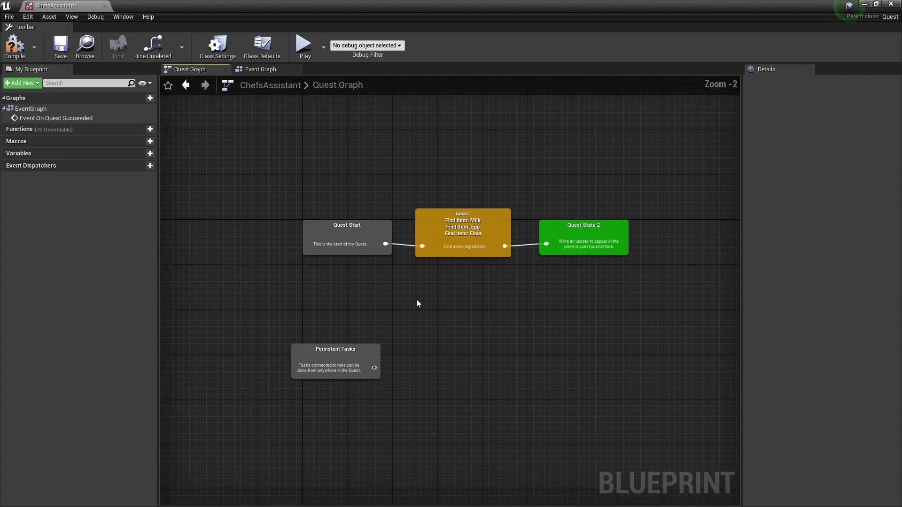
pyautogui.moveTo(416, 300); pyautogui.dragTo(388, 340, button='right')
pyautogui.click(60, 47)
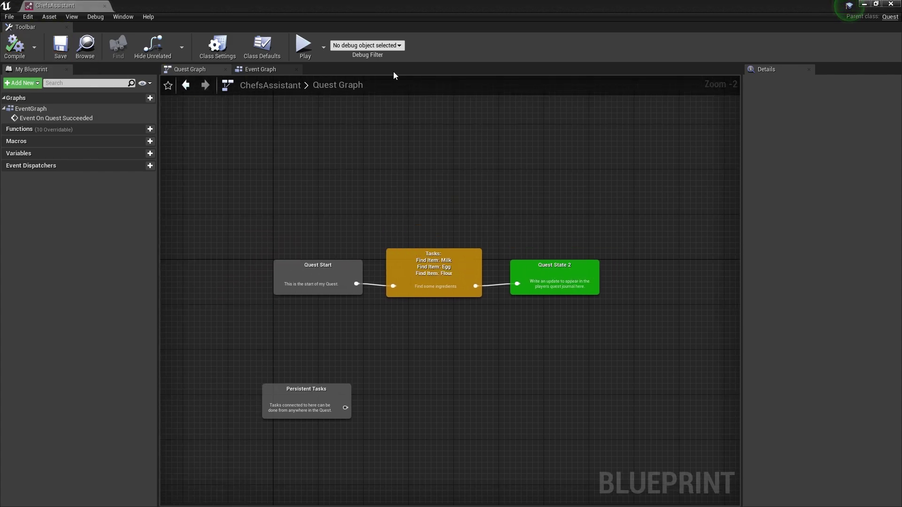
pyautogui.click(892, 3)
# Open the ThirdPersonCharacter blueprint from the Blueprints folder inside ThirdPersonBP
pyautogui.moveTo(412, 291); pyautogui.dragTo(449, 291, button='right')
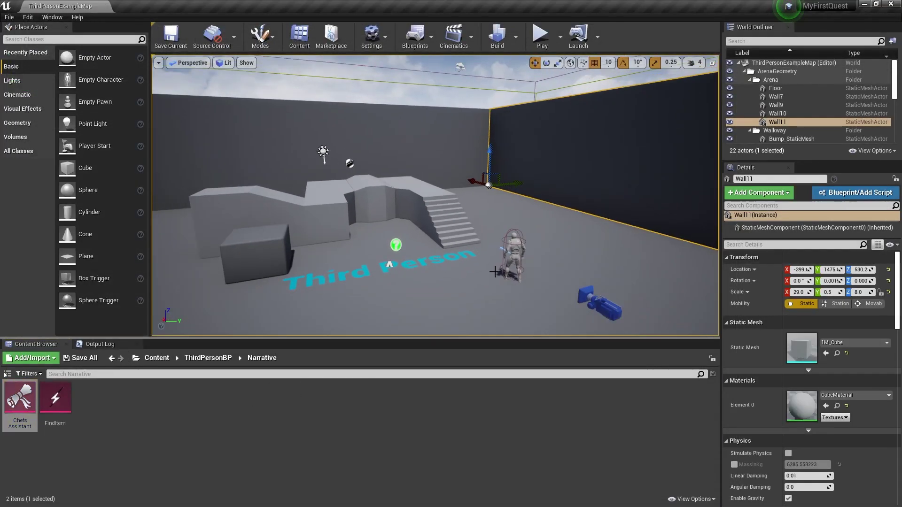
pyautogui.click(526, 241)
pyautogui.click(7, 374)
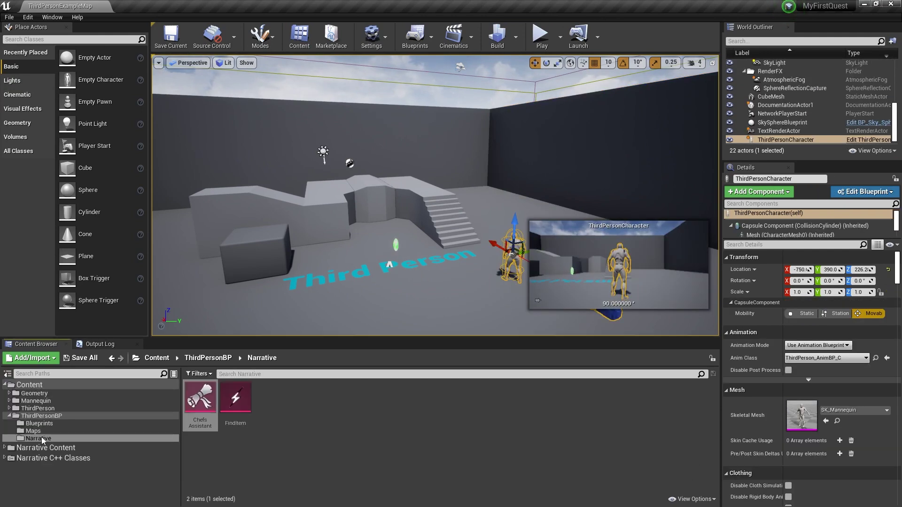
pyautogui.click(39, 424)
pyautogui.click(201, 405)
pyautogui.doubleClick(200, 405)
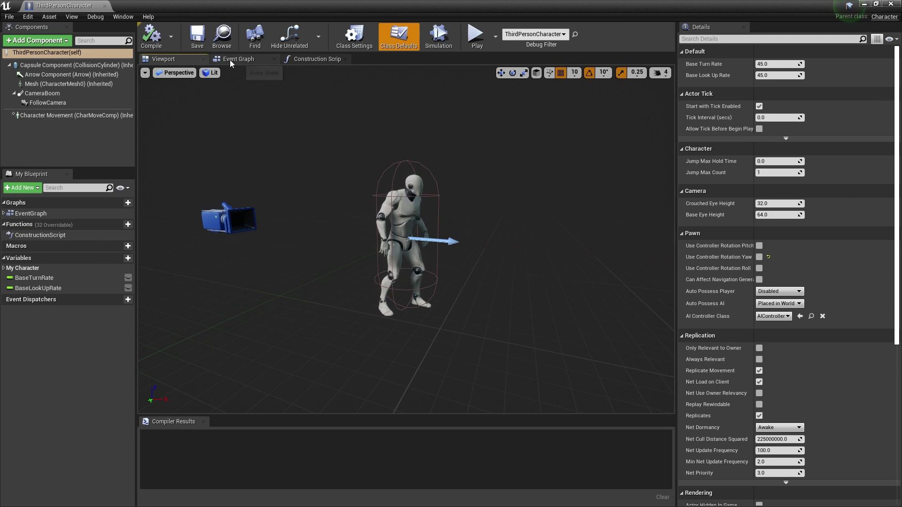
# Add a Narrative component to the ThirdPersonCharacter blueprint
pyautogui.click(46, 41)
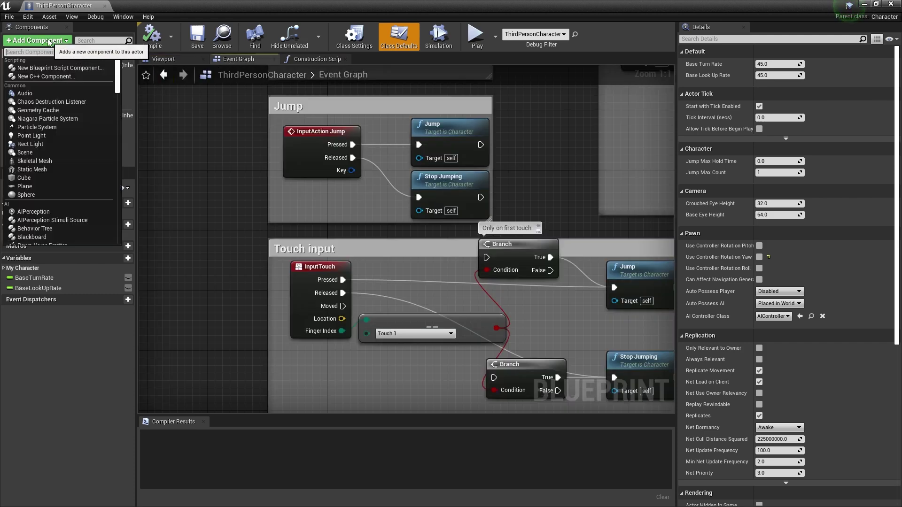
pyautogui.write('narra')
pyautogui.press('Return')
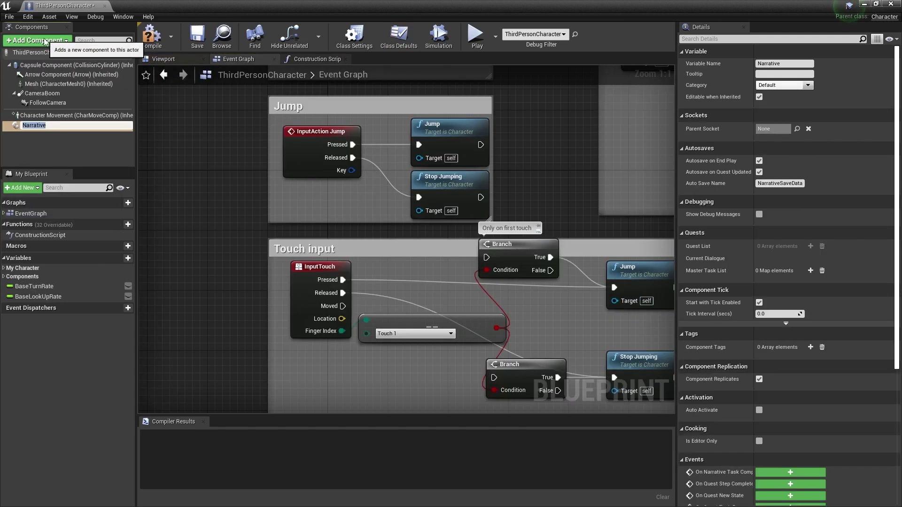
# Add a BeginPlay event to the character and place it in free space below the touch input nodes
pyautogui.click(90, 226)
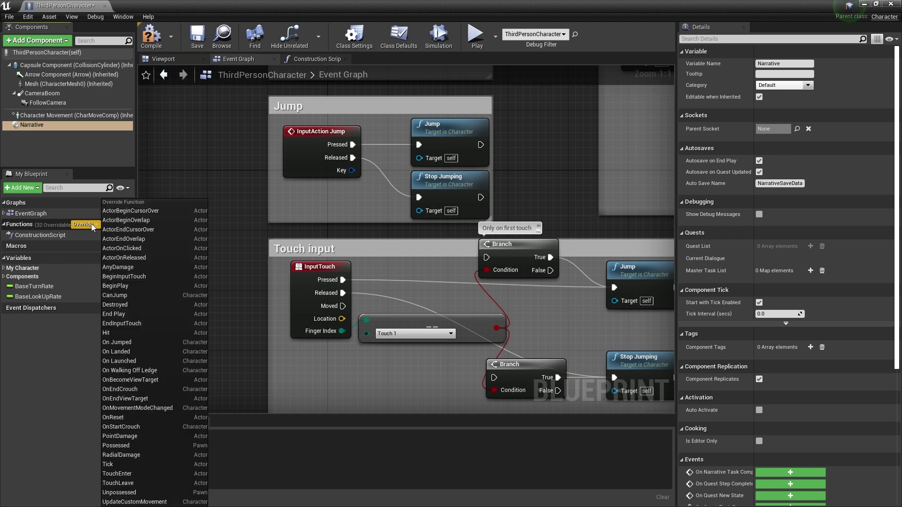
pyautogui.click(125, 290)
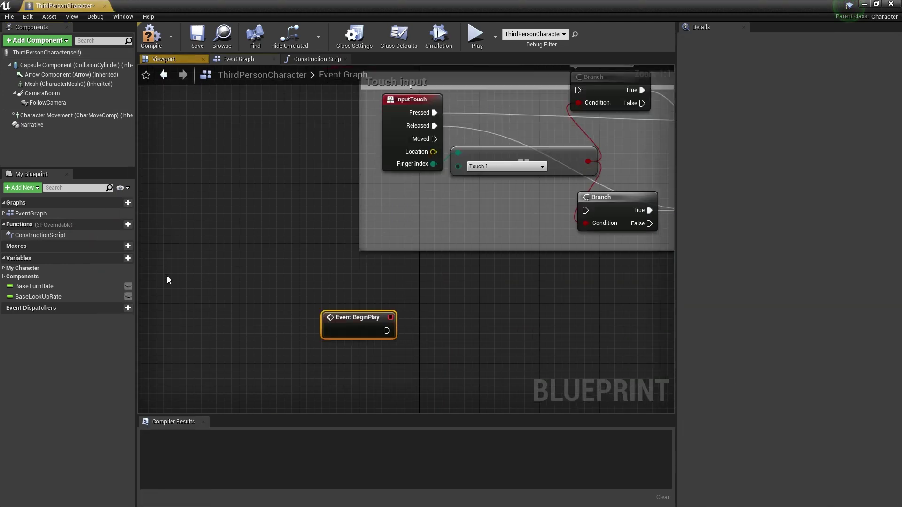
pyautogui.moveTo(402, 236); pyautogui.dragTo(253, 286)
pyautogui.moveTo(262, 314); pyautogui.dragTo(187, 260, button='right')
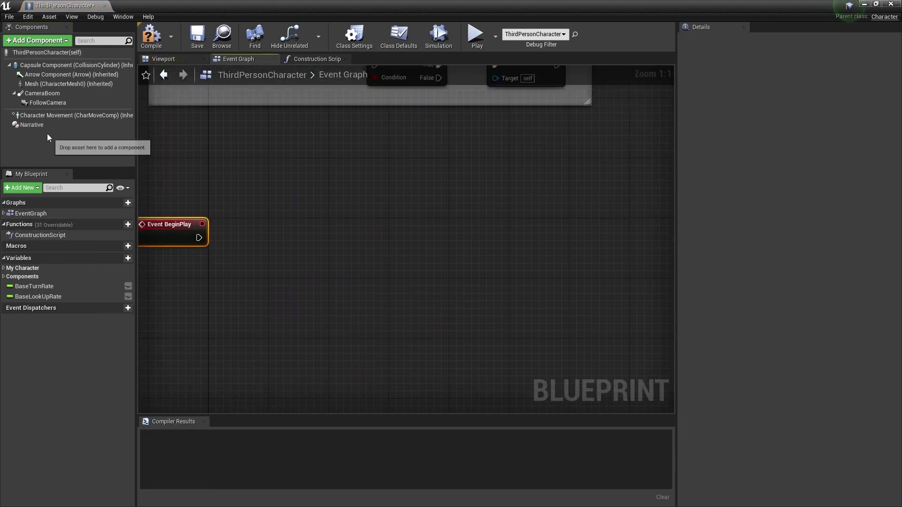
# Place a reference to the Narrative component in the event graph and add a Begin Quest call on it
pyautogui.moveTo(32, 124); pyautogui.dragTo(333, 231)
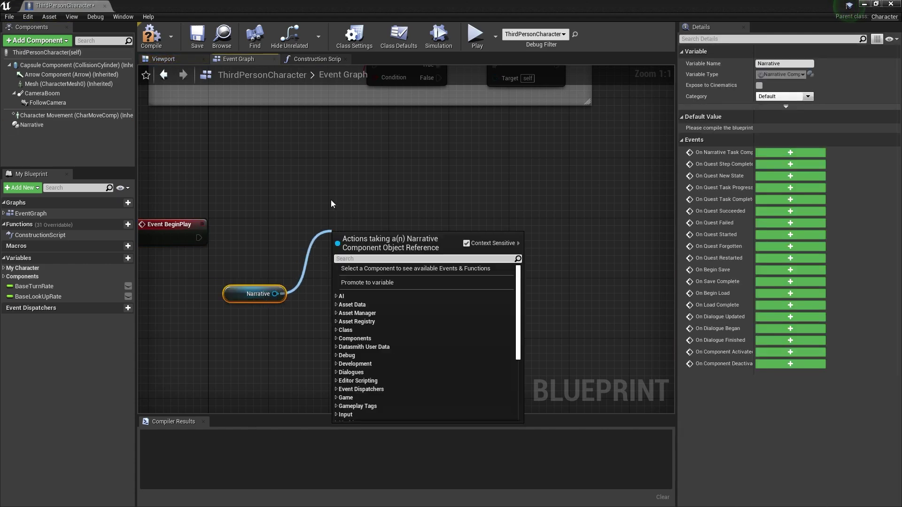
pyautogui.write('begin quest')
pyautogui.press('Return')
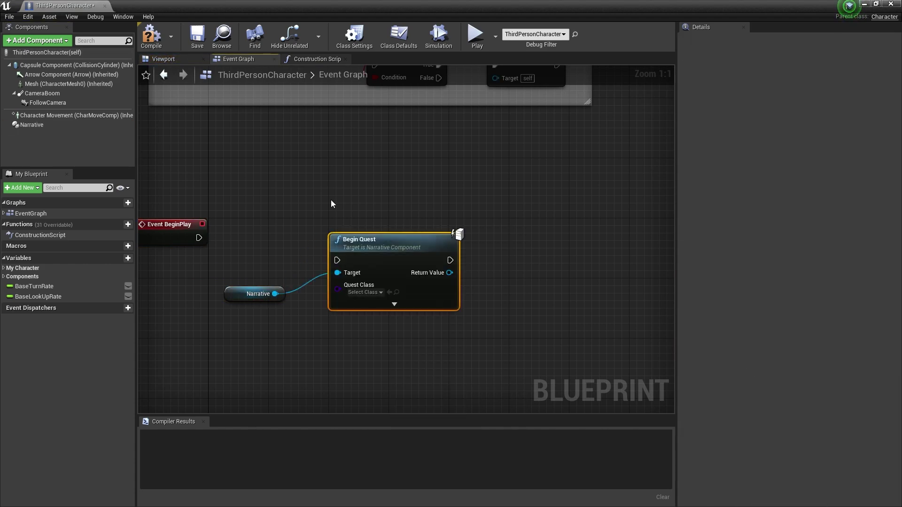
# Set the Begin Quest node's quest class to Chefs Assistant and connect its execution input to Event BeginPlay
pyautogui.click(369, 293)
pyautogui.click(378, 325)
pyautogui.moveTo(336, 264); pyautogui.dragTo(198, 244)
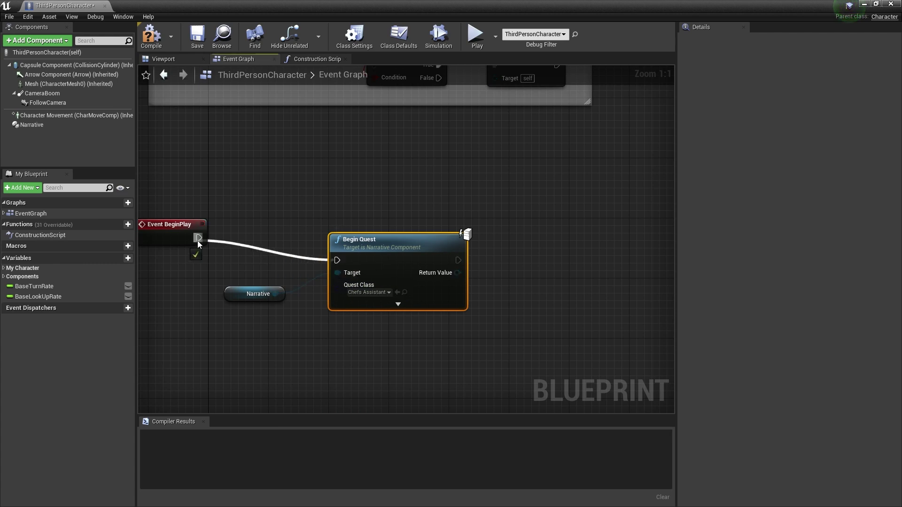
# Move the Begin Quest and Narrative nodes aside and insert a Create Widget node of class BP Narrative Default UI after Event BeginPlay
pyautogui.keyDown('ctrl'); pyautogui.click(362, 249); pyautogui.keyUp('ctrl')
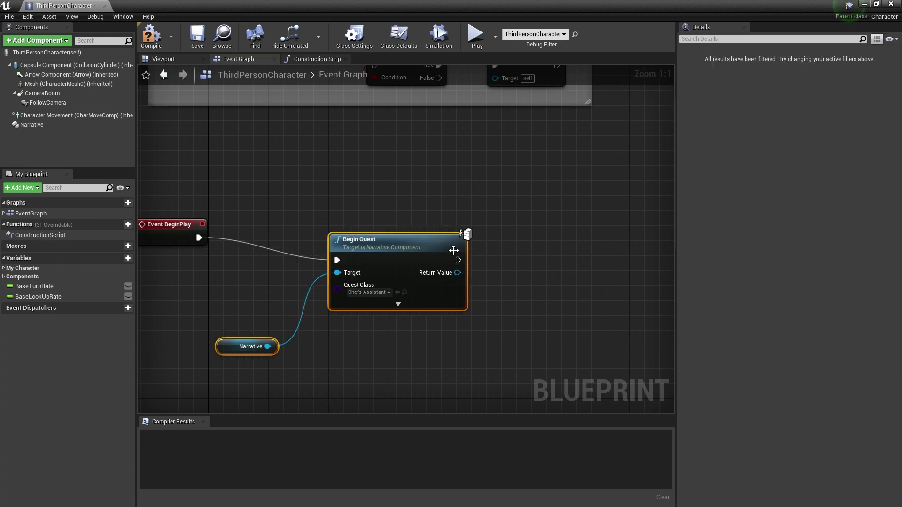
pyautogui.moveTo(362, 249); pyautogui.dragTo(533, 232)
pyautogui.moveTo(286, 235); pyautogui.dragTo(351, 238, button='right')
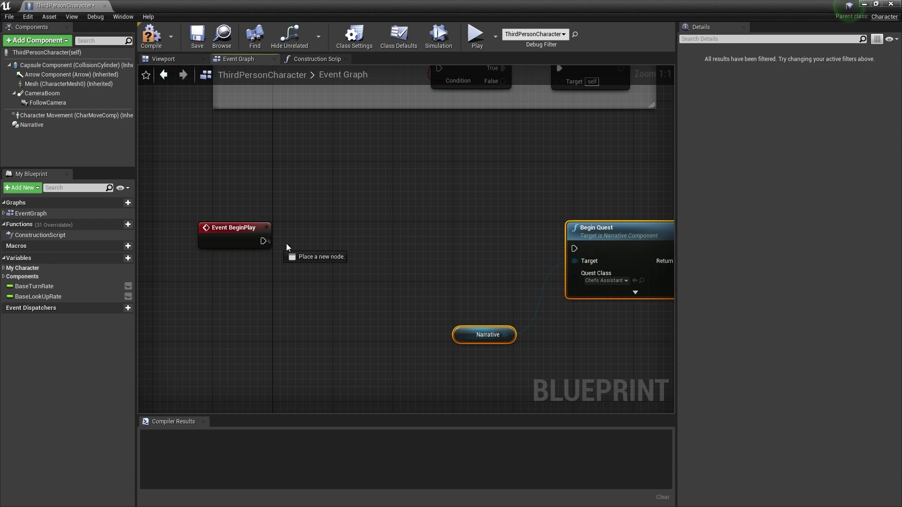
pyautogui.moveTo(287, 245); pyautogui.dragTo(314, 243)
pyautogui.write('create w')
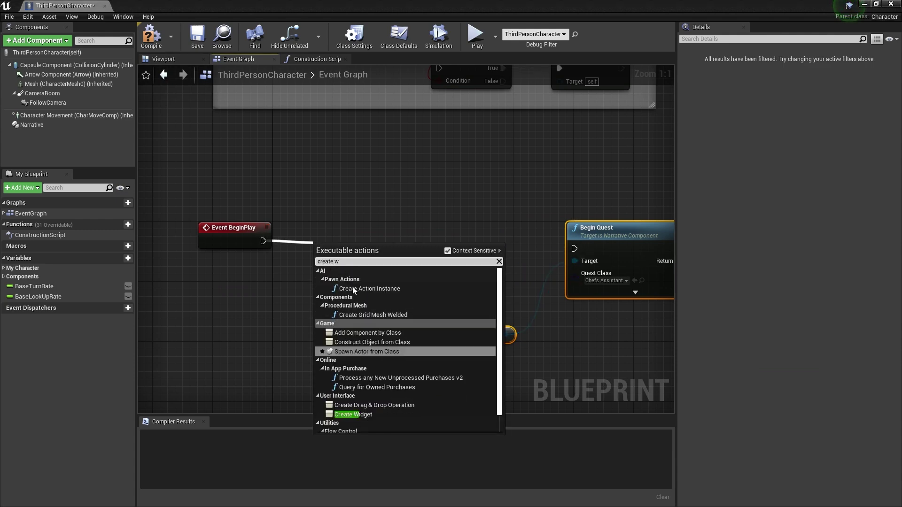
pyautogui.click(364, 415)
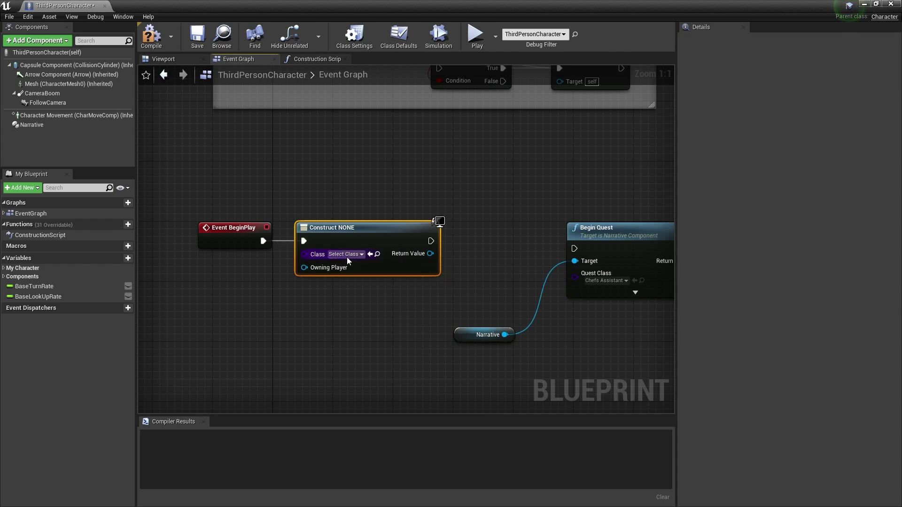
pyautogui.click(347, 257)
pyautogui.click(374, 306)
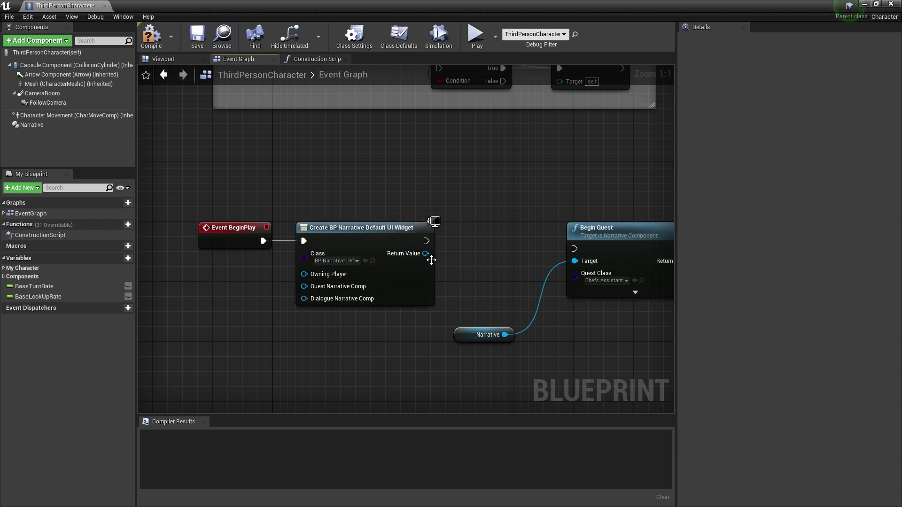
# Add the created widget to the viewport and continue execution from Add to Viewport into Begin Quest
pyautogui.moveTo(431, 260); pyautogui.dragTo(475, 253)
pyautogui.write('add to view')
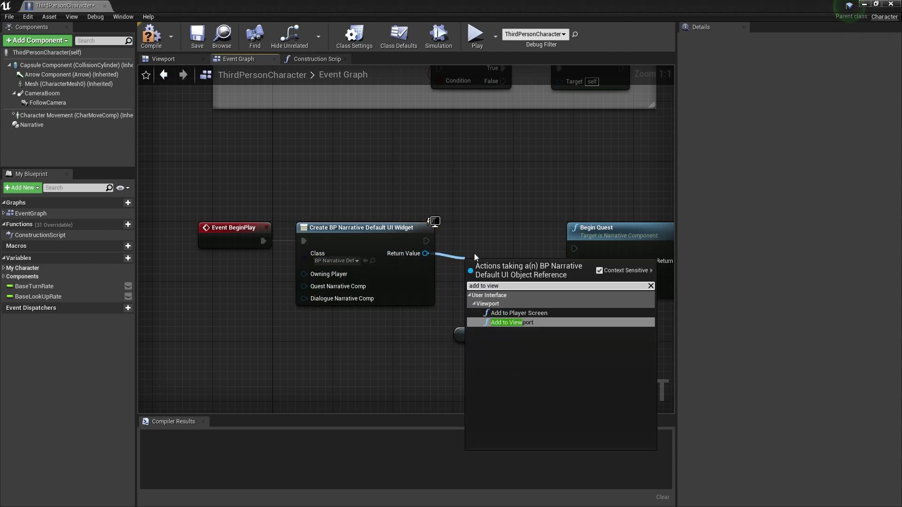
pyautogui.press('Return')
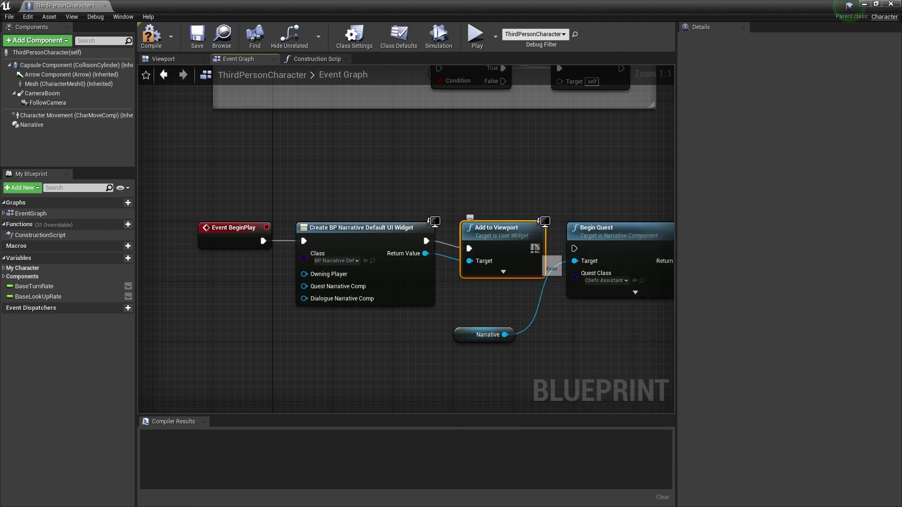
pyautogui.moveTo(535, 248); pyautogui.dragTo(574, 248)
pyautogui.moveTo(421, 289); pyautogui.dragTo(446, 282, button='right')
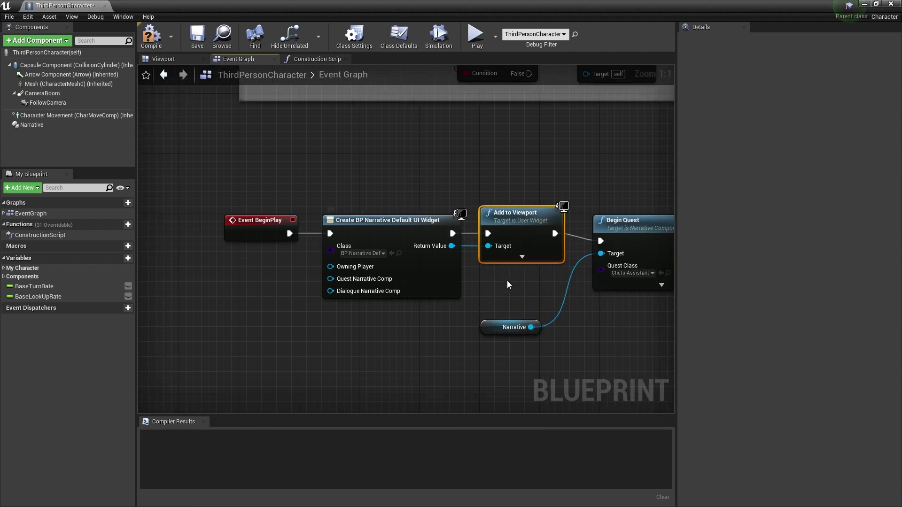
# Connect a new Narrative reference to the widget's Quest Narrative Comp and Dialogue Narrative Comp inputs, and compile the blueprint
pyautogui.moveTo(32, 126); pyautogui.dragTo(236, 288)
pyautogui.moveTo(292, 297); pyautogui.dragTo(331, 292)
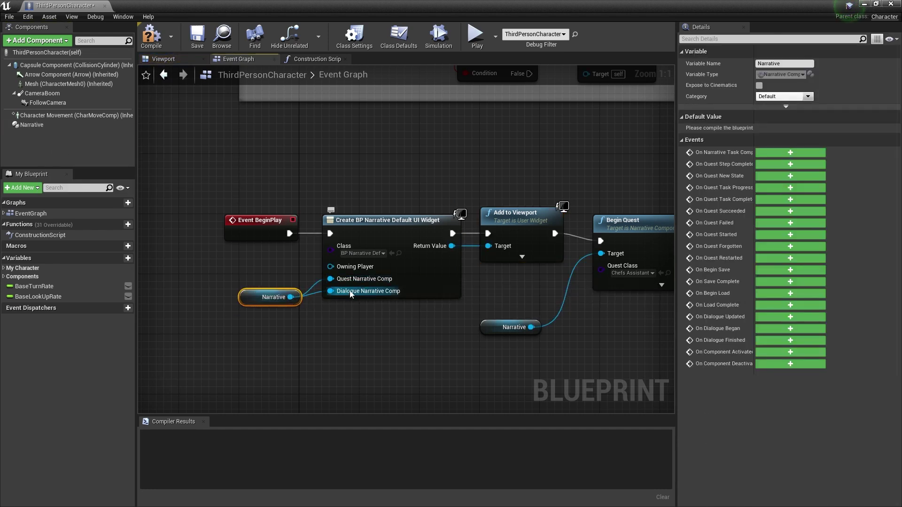
pyautogui.moveTo(250, 300); pyautogui.dragTo(253, 285)
pyautogui.click(256, 303)
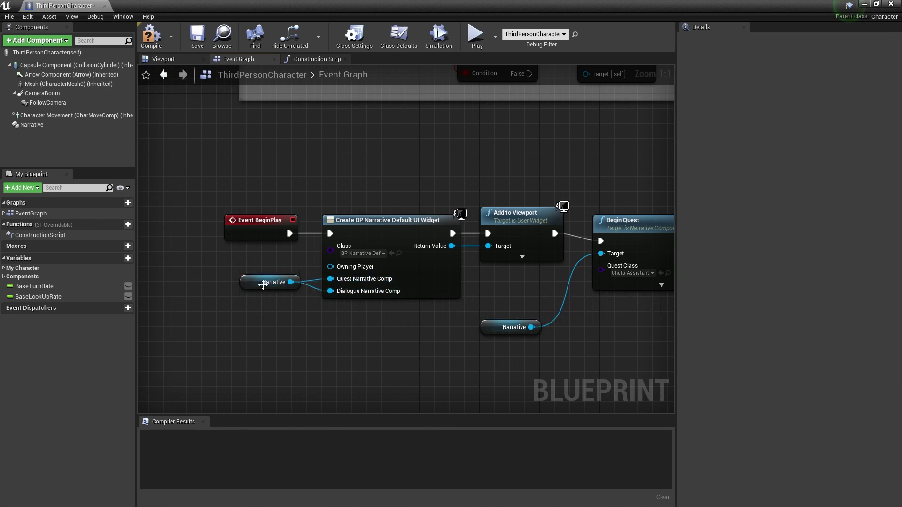
pyautogui.click(160, 41)
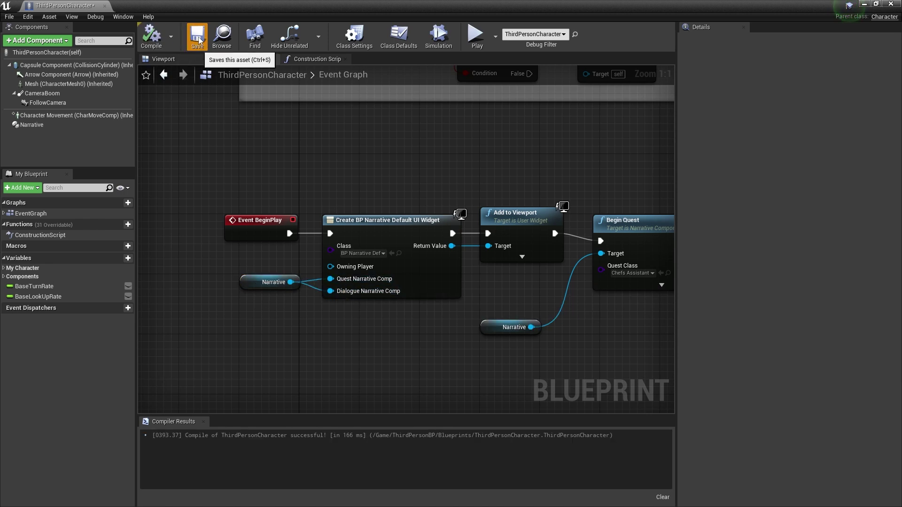
# Play the level in a preview window, run and jump around to check the quest display, and end the session
pyautogui.scroll(-2, 288, 182)
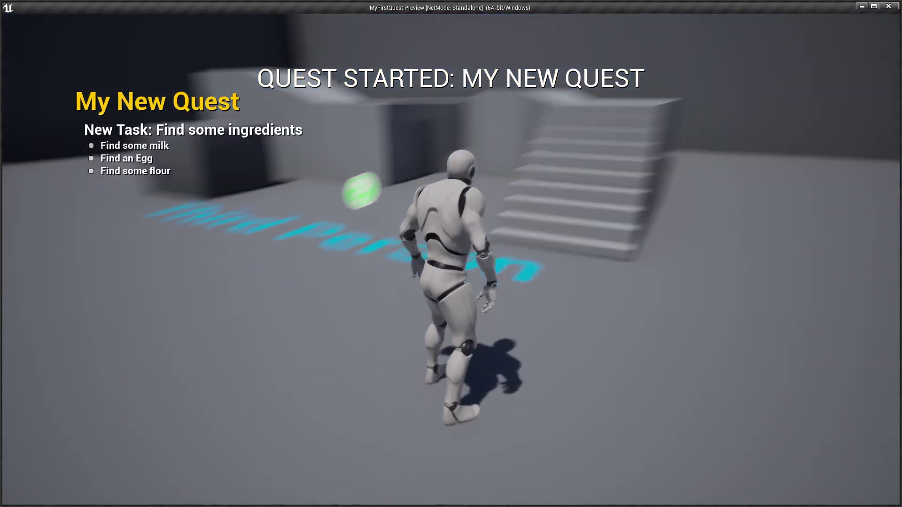
pyautogui.press('d')
pyautogui.press('a')
pyautogui.press('s')
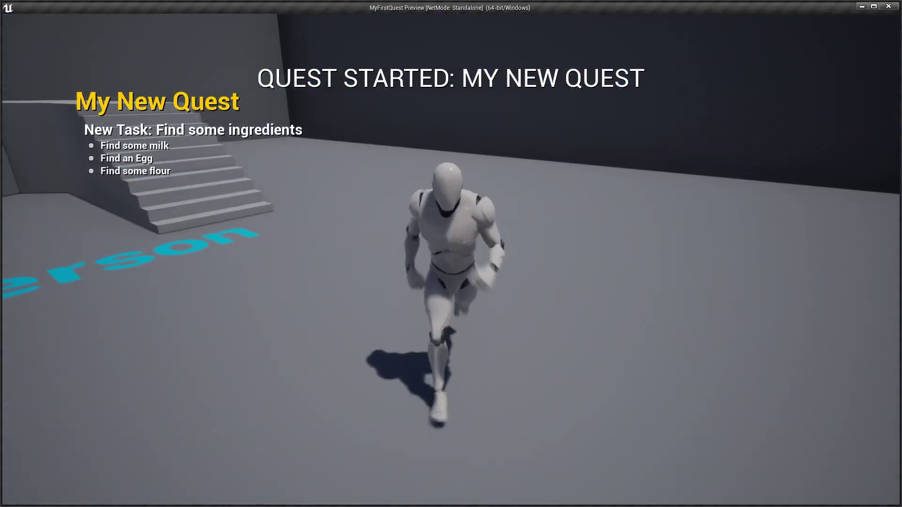
pyautogui.press('a')
pyautogui.press('w')
pyautogui.press('space')
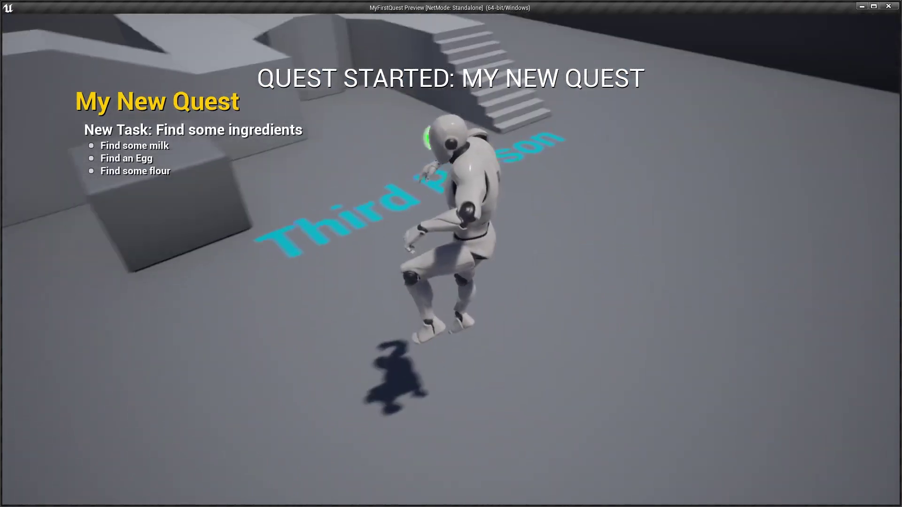
pyautogui.press('space')
pyautogui.press('Escape')
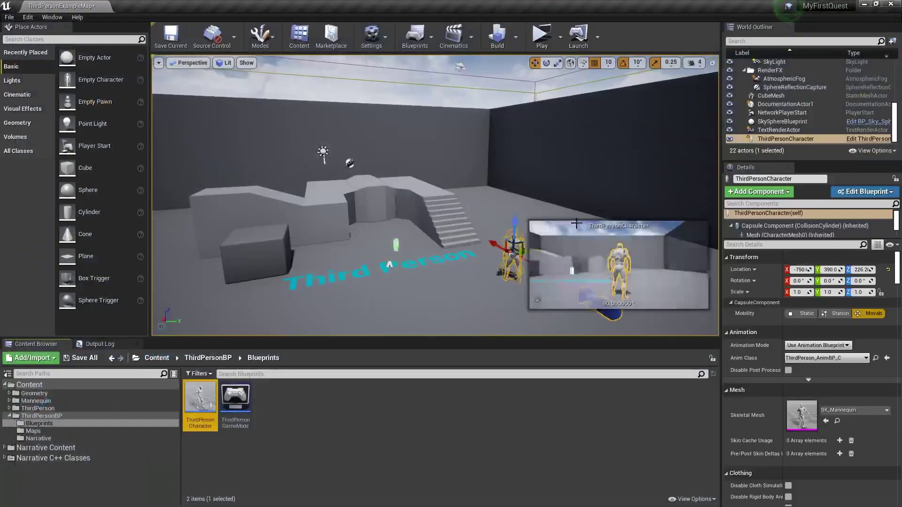
# Create an Actor blueprint class named Pickup in the Blueprints folder and open it
pyautogui.rightClick(305, 419)
pyautogui.moveTo(372, 296)
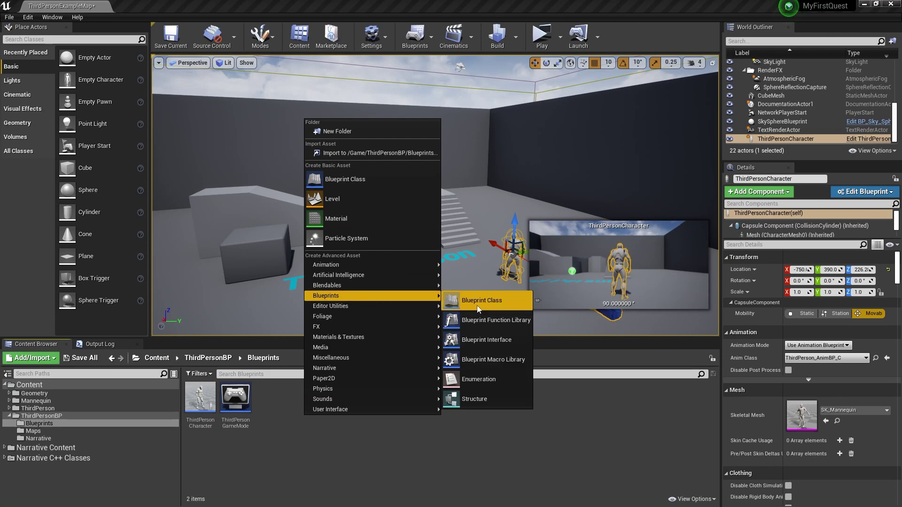
pyautogui.click(478, 306)
pyautogui.click(348, 179)
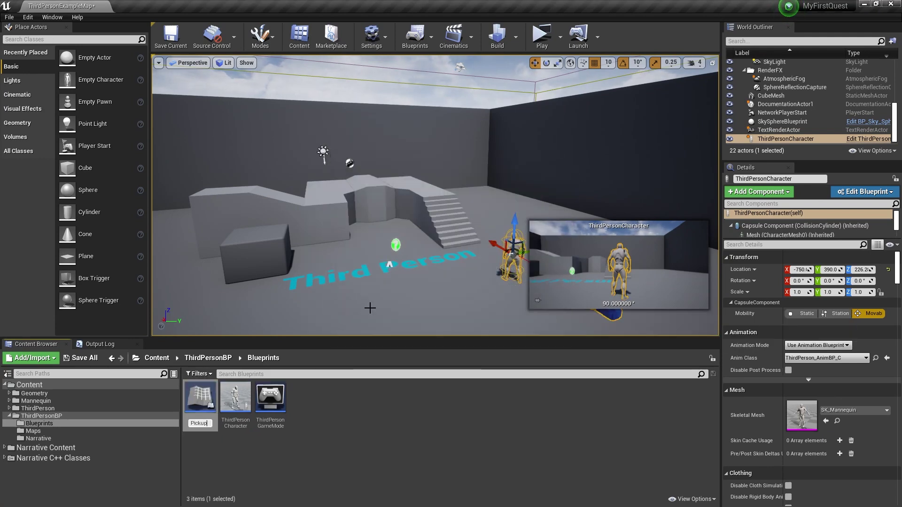
pyautogui.write('Pickup')
pyautogui.press('Return')
pyautogui.doubleClick(212, 417)
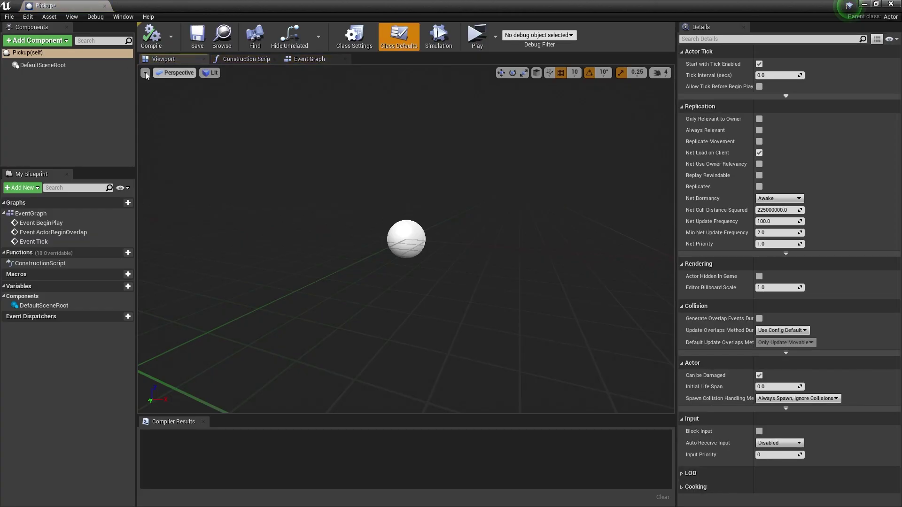
# Add a Sphere Collision component to the Pickup blueprint
pyautogui.click(47, 41)
pyautogui.write('sphere')
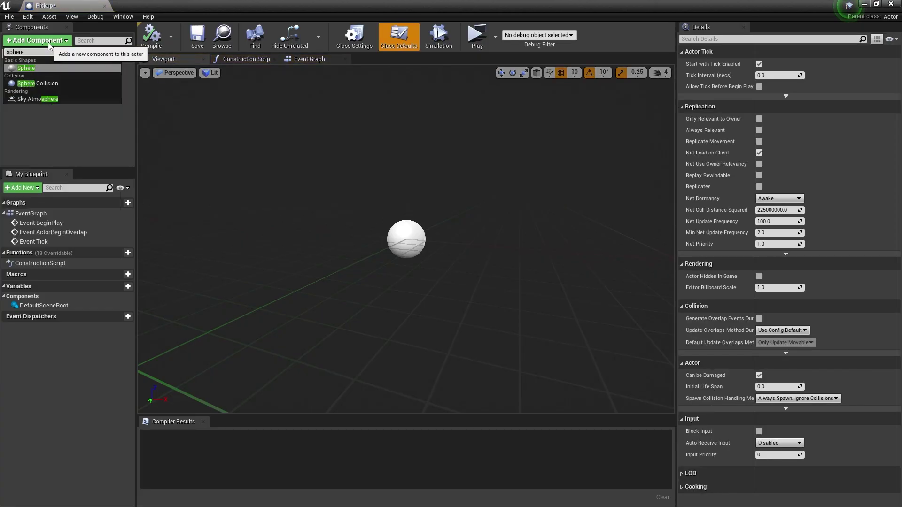
pyautogui.press('Down')
pyautogui.press('Down')
pyautogui.press('Return')
# Add a Static Mesh component under the collision sphere and assign it the 1M_Cube mesh
pyautogui.click(48, 42)
pyautogui.write('stat')
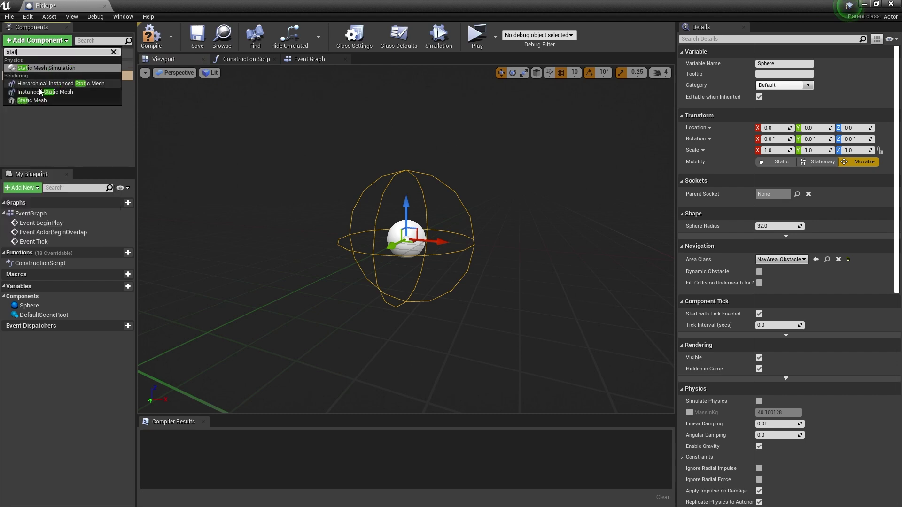
pyautogui.click(32, 100)
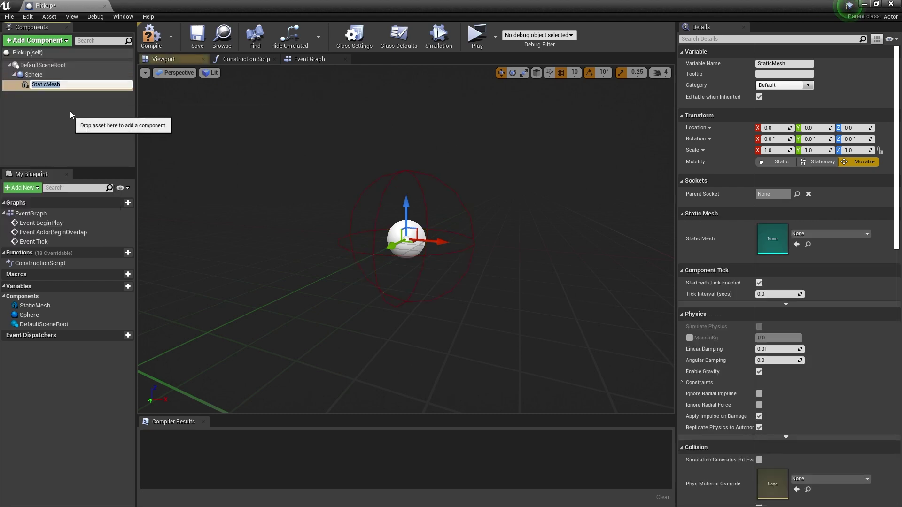
pyautogui.click(813, 234)
pyautogui.write('cuybe')
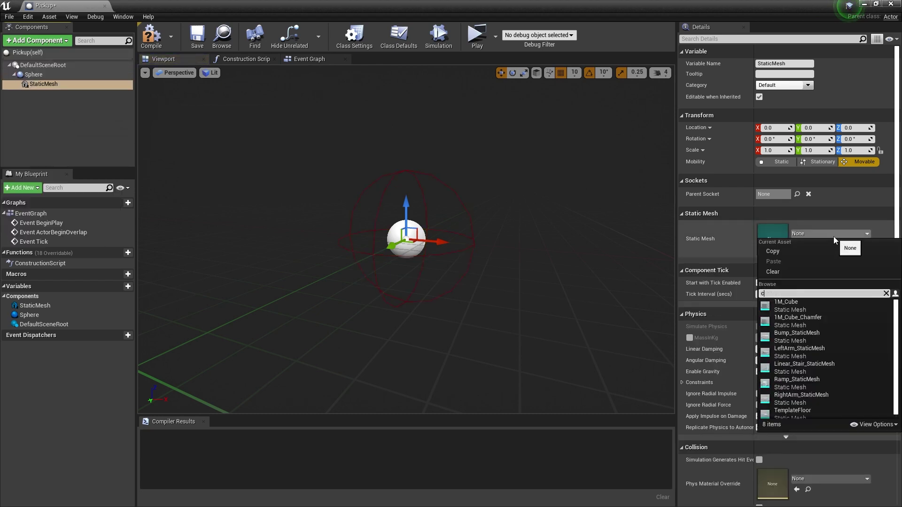
pyautogui.press('BackSpace')
pyautogui.press('BackSpace')
pyautogui.press('BackSpace')
pyautogui.write('be')
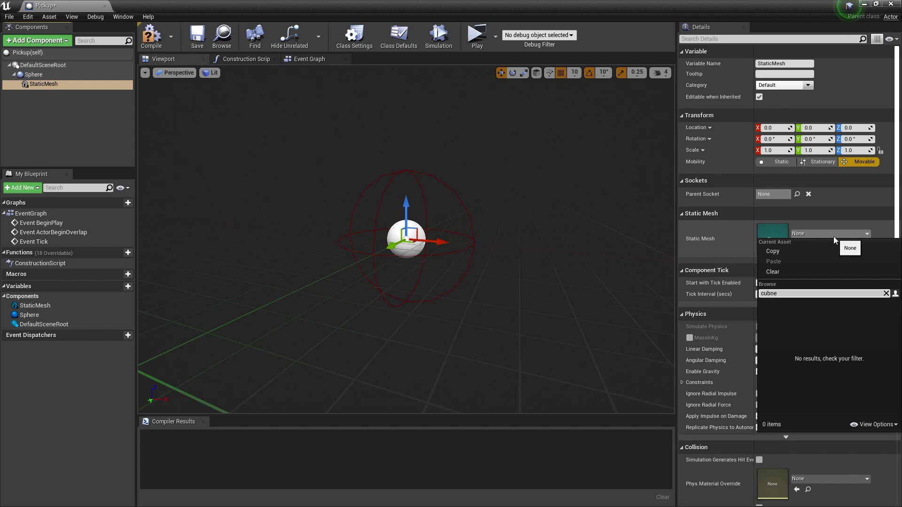
pyautogui.click(808, 303)
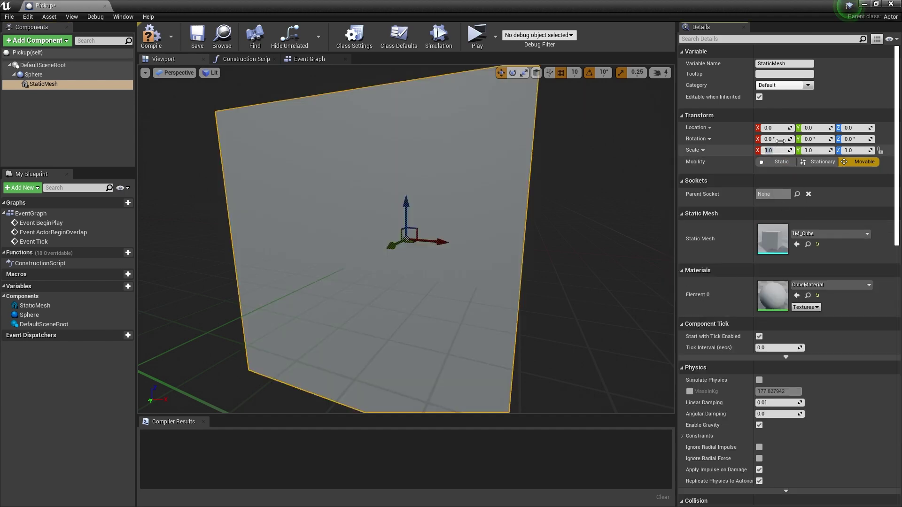
# Scale the cube mesh to 0.3 on the X, Y and Z axes
pyautogui.write('0.3')
pyautogui.press('Tab')
pyautogui.write('0.3')
pyautogui.press('Tab')
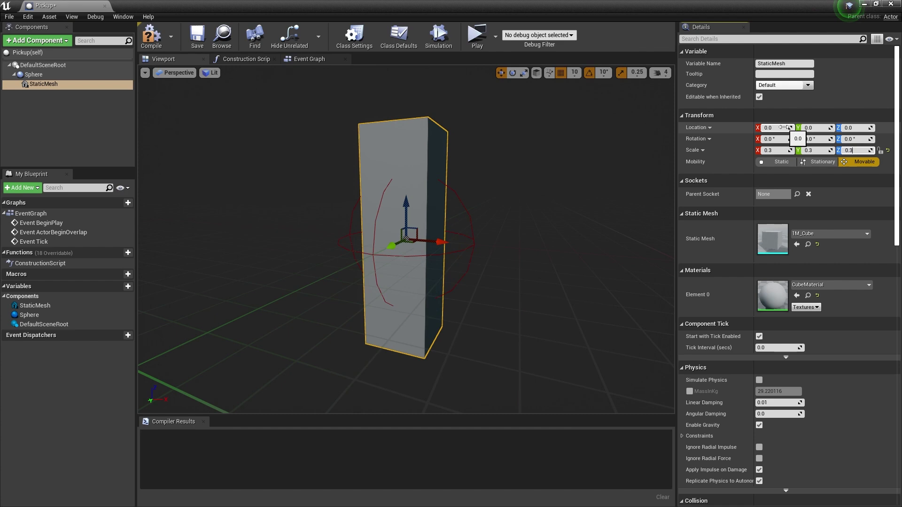
pyautogui.write('0.3')
pyautogui.press('Return')
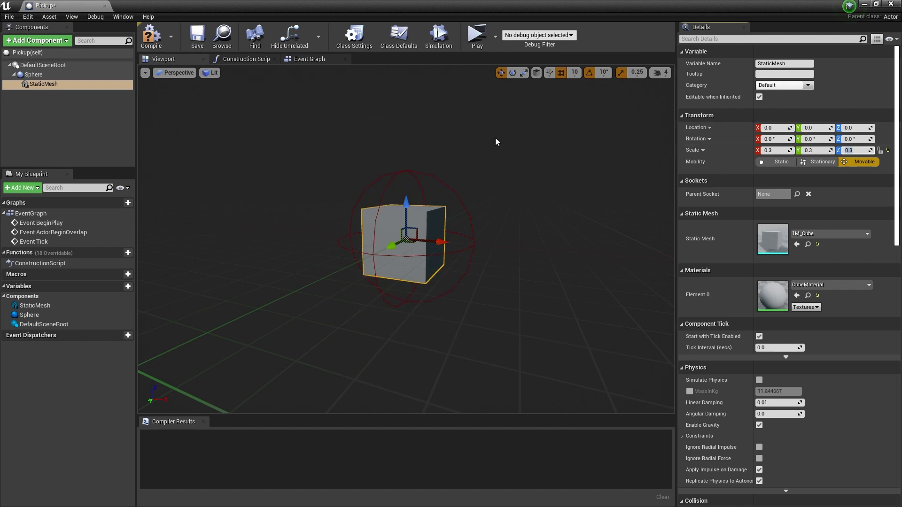
# In the Pickup event graph, get the Narrative component from the Other Actor of Event ActorBeginOverlap
pyautogui.click(309, 58)
pyautogui.moveTo(515, 396); pyautogui.dragTo(362, 334, button='right')
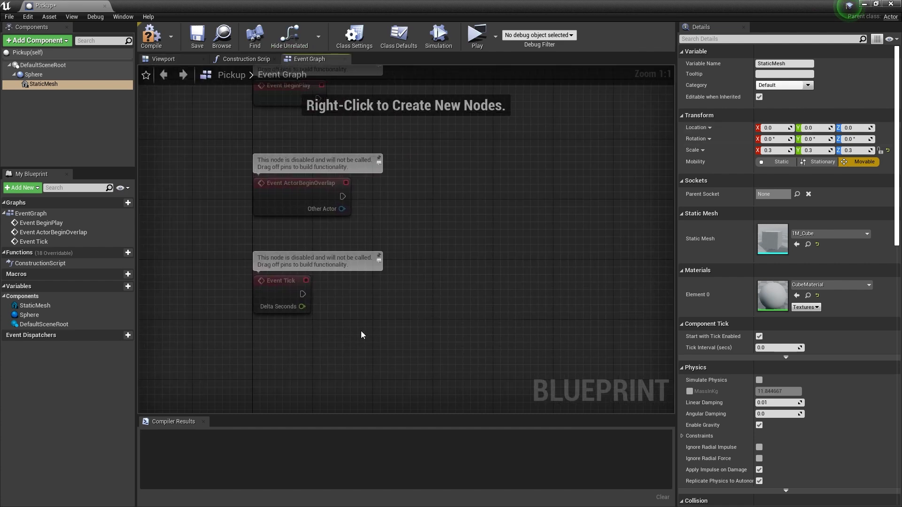
pyautogui.click(295, 300)
pyautogui.moveTo(355, 237); pyautogui.dragTo(290, 297, button='right')
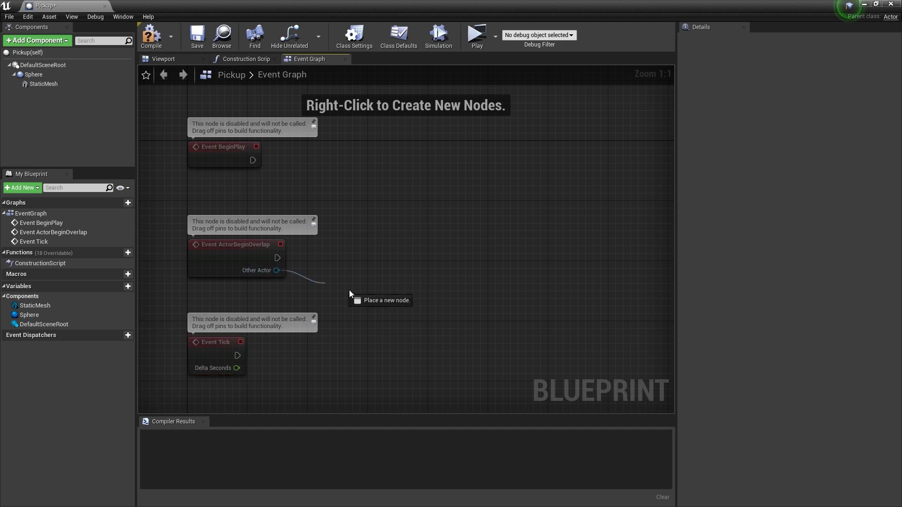
pyautogui.write('get narra')
pyautogui.moveTo(276, 271); pyautogui.dragTo(322, 282)
pyautogui.press('Return')
# Add an execution-based Is Valid check on the returned Narrative component and run it from Event ActorBeginOverlap
pyautogui.moveTo(417, 295); pyautogui.dragTo(497, 268)
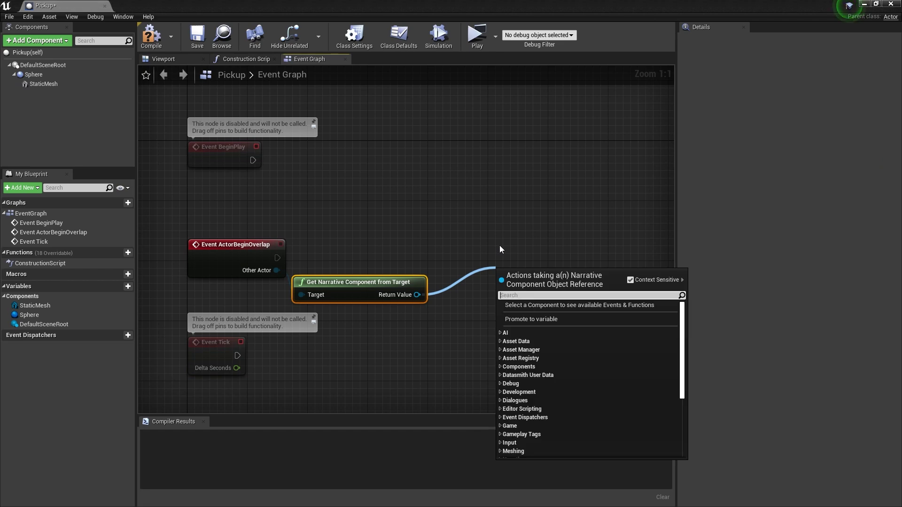
pyautogui.write('is valid')
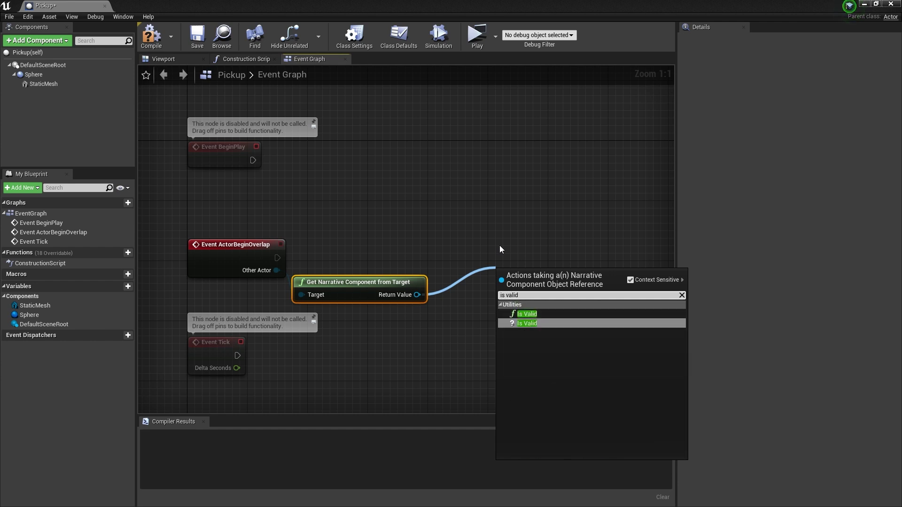
pyautogui.press('Return')
pyautogui.moveTo(533, 294); pyautogui.dragTo(365, 261)
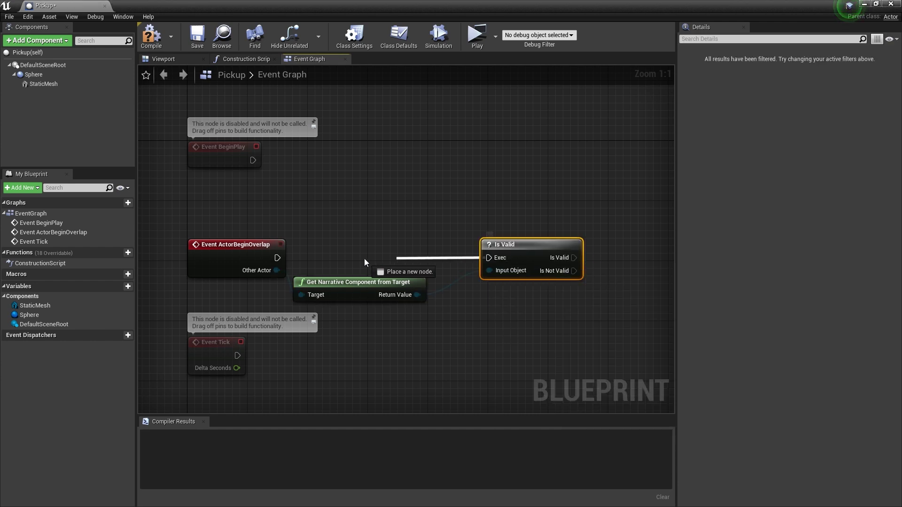
pyautogui.moveTo(543, 255); pyautogui.dragTo(505, 256)
pyautogui.moveTo(507, 326); pyautogui.dragTo(381, 335, button='right')
pyautogui.click(359, 323)
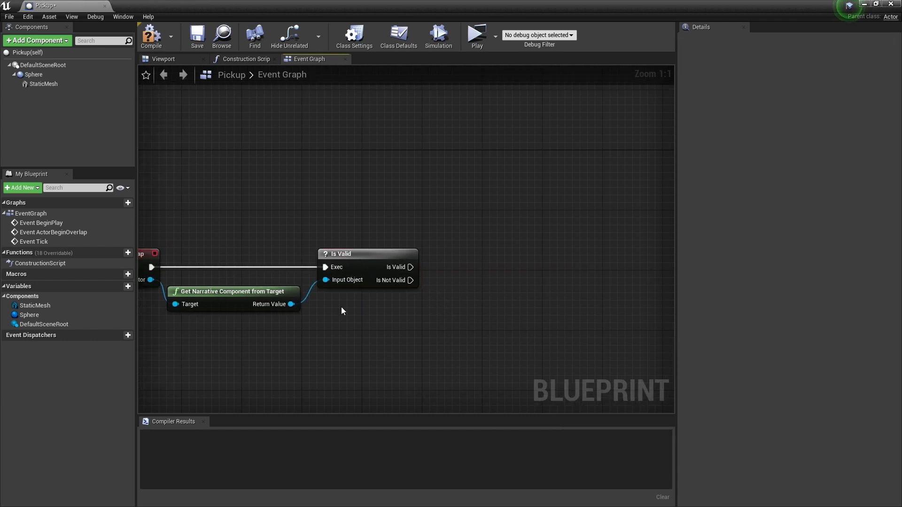
# Add a Complete Narrative Task call targeting the Narrative component and place it beside the Is Valid node
pyautogui.moveTo(290, 305); pyautogui.dragTo(484, 277)
pyautogui.write('complete n')
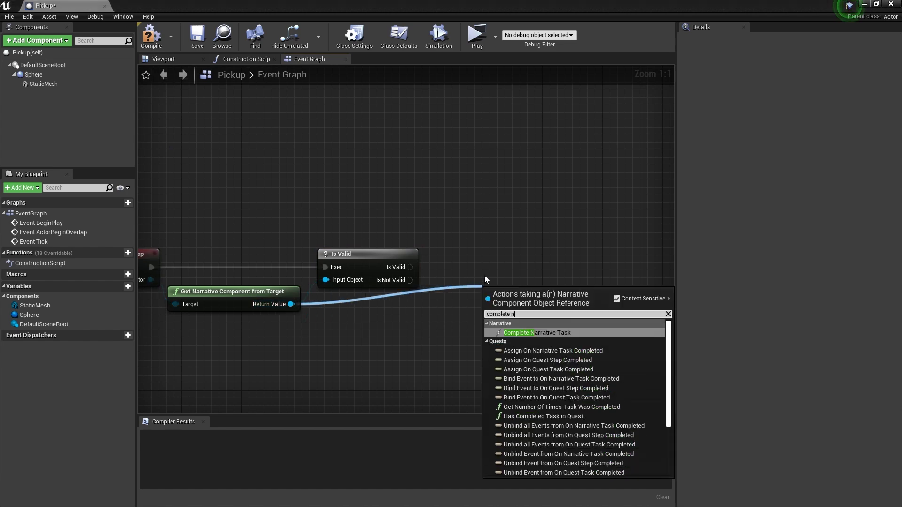
pyautogui.press('Return')
pyautogui.moveTo(531, 292); pyautogui.dragTo(523, 254)
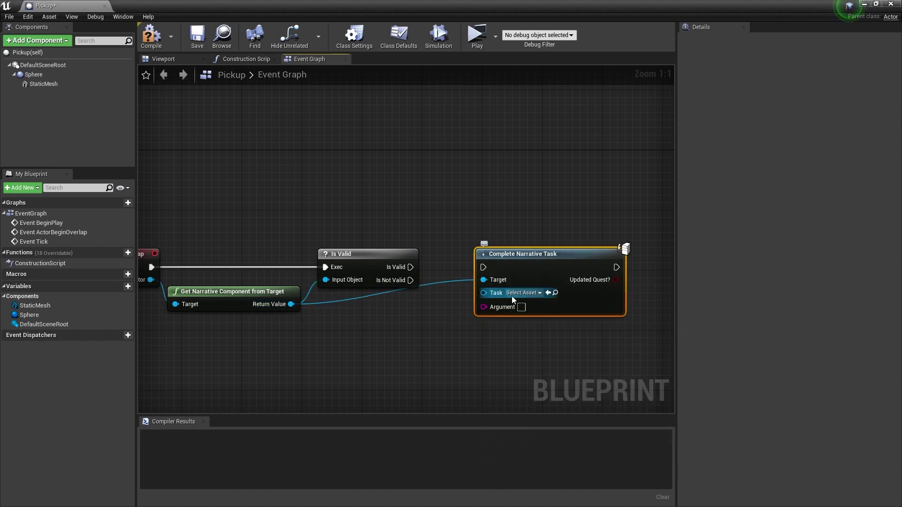
# Set the Complete Narrative Task node's task to FindItem and run it from the Is Valid output of the validity check
pyautogui.click(526, 293)
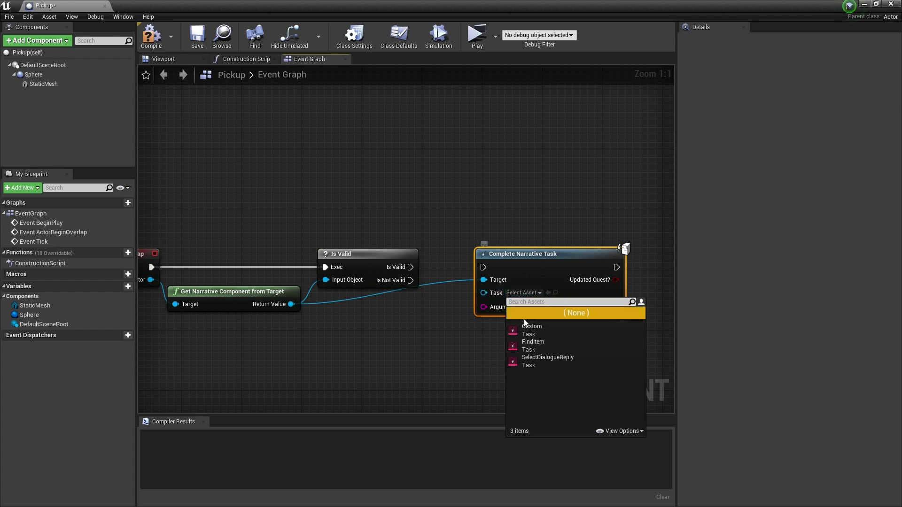
pyautogui.click(535, 346)
pyautogui.click(535, 345)
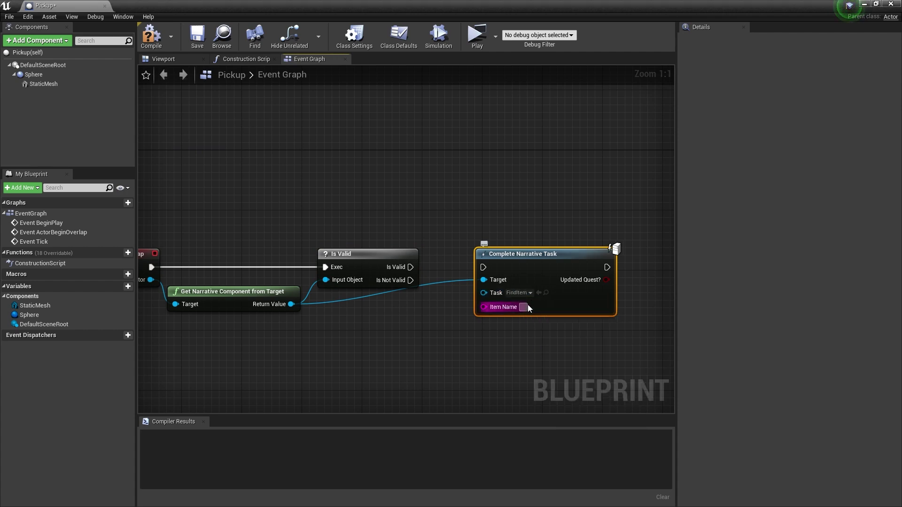
pyautogui.moveTo(411, 267); pyautogui.dragTo(483, 268)
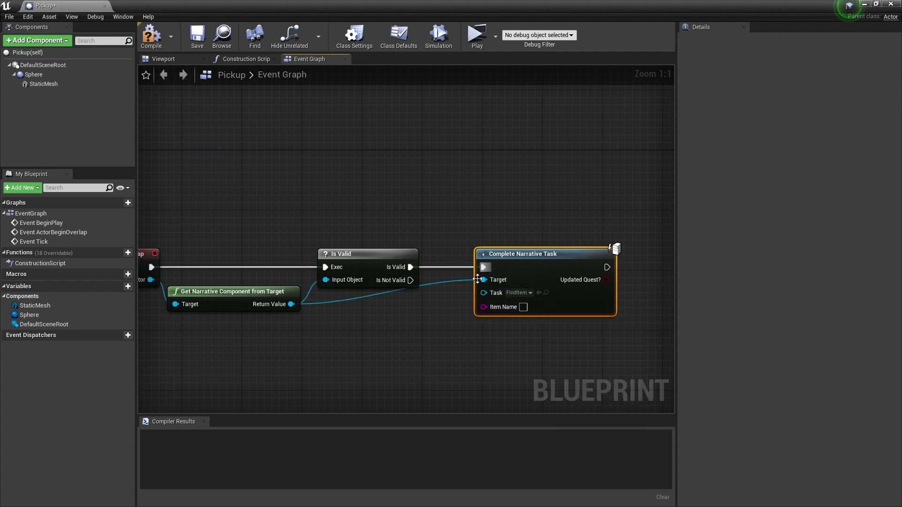
# Promote the Item Name input to an instance-editable variable, place its getter below the Is Valid node, and compile the blueprint
pyautogui.click(437, 341)
pyautogui.rightClick(485, 307)
pyautogui.click(509, 322)
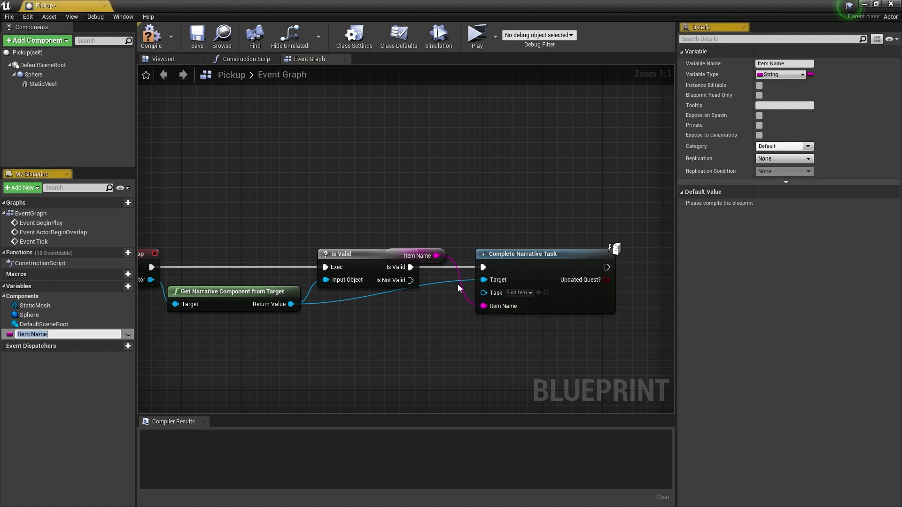
pyautogui.moveTo(417, 255); pyautogui.dragTo(400, 315)
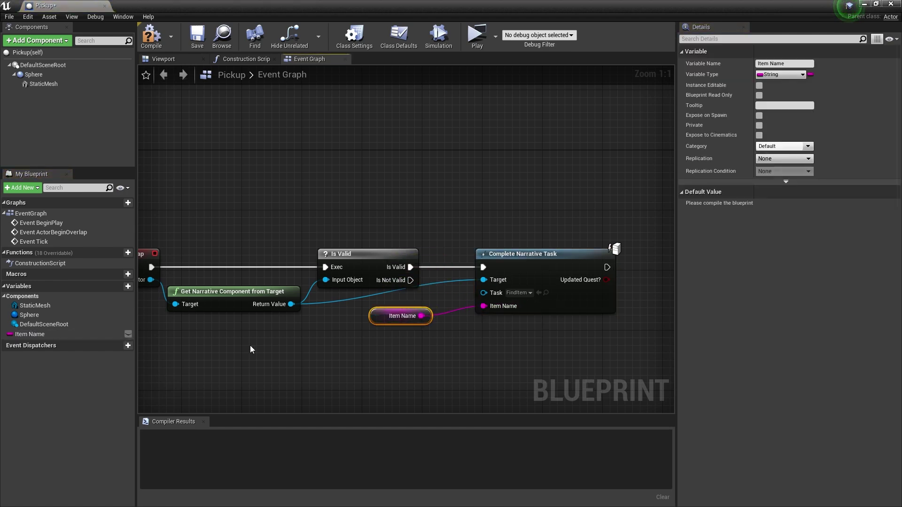
pyautogui.click(128, 334)
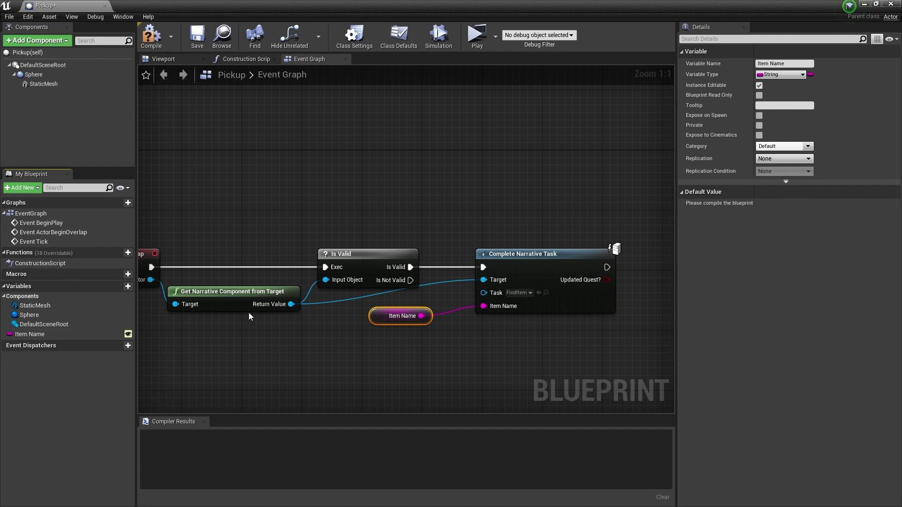
pyautogui.click(155, 45)
# Add a DestroyActor call after Complete Narrative Task, targeting self, and save the Pickup blueprint
pyautogui.moveTo(606, 268); pyautogui.dragTo(330, 257, button='right')
pyautogui.moveTo(331, 257); pyautogui.dragTo(428, 264)
pyautogui.write('des')
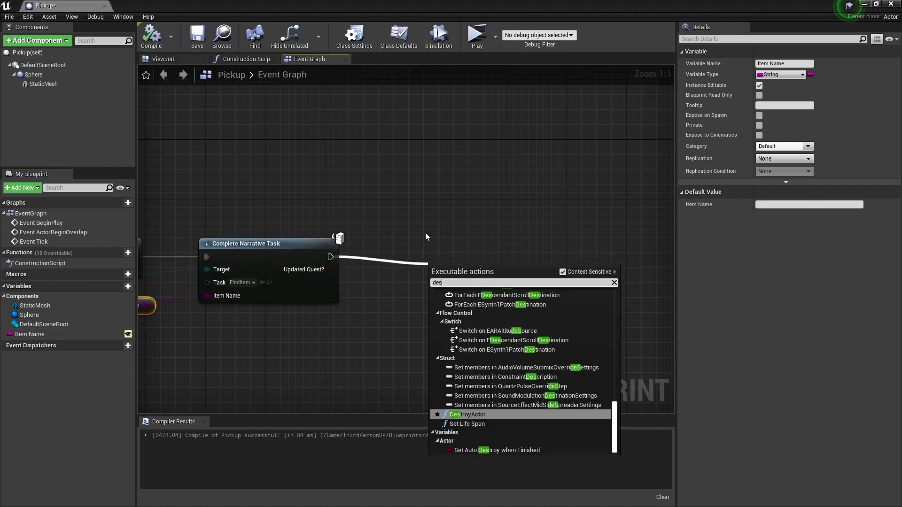
pyautogui.write('troy')
pyautogui.press('Return')
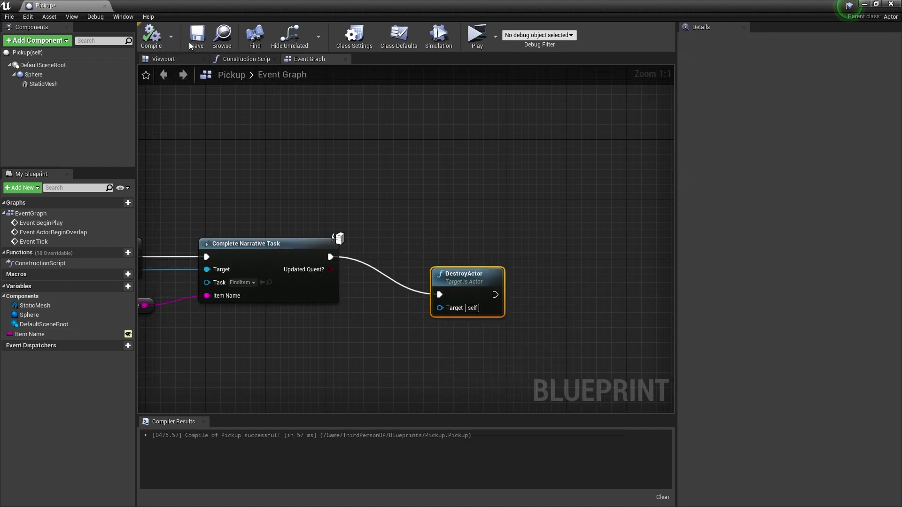
pyautogui.click(196, 35)
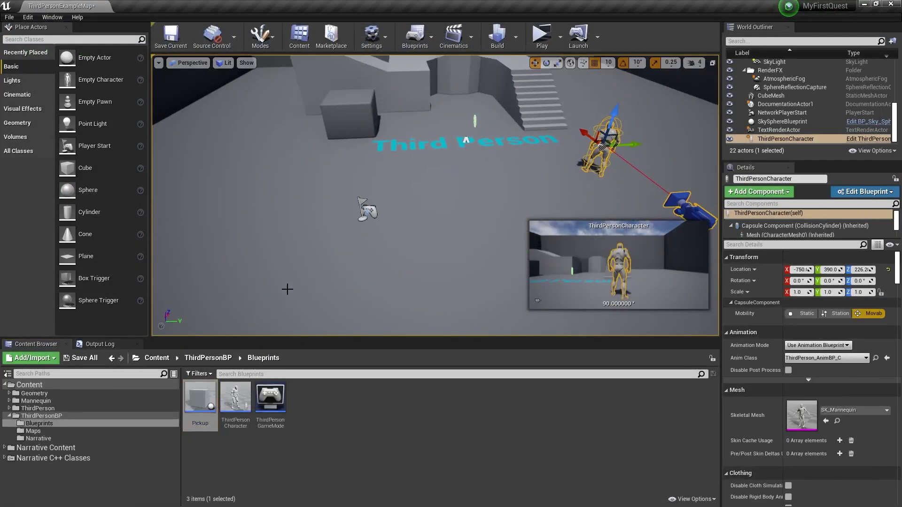
# Place three Pickup actors in a row in the level and set the farthest one's Item Name to Milk
pyautogui.moveTo(200, 399); pyautogui.dragTo(266, 243)
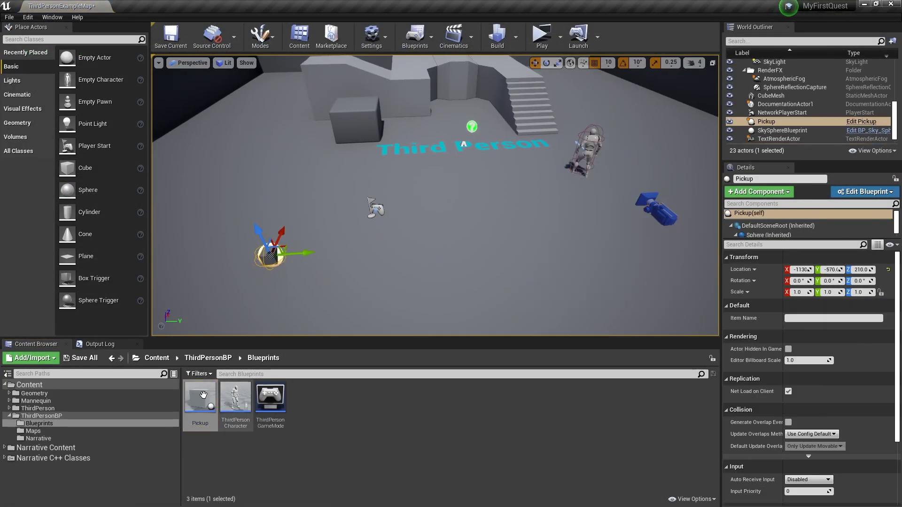
pyautogui.moveTo(200, 399); pyautogui.dragTo(278, 216)
pyautogui.click(813, 318)
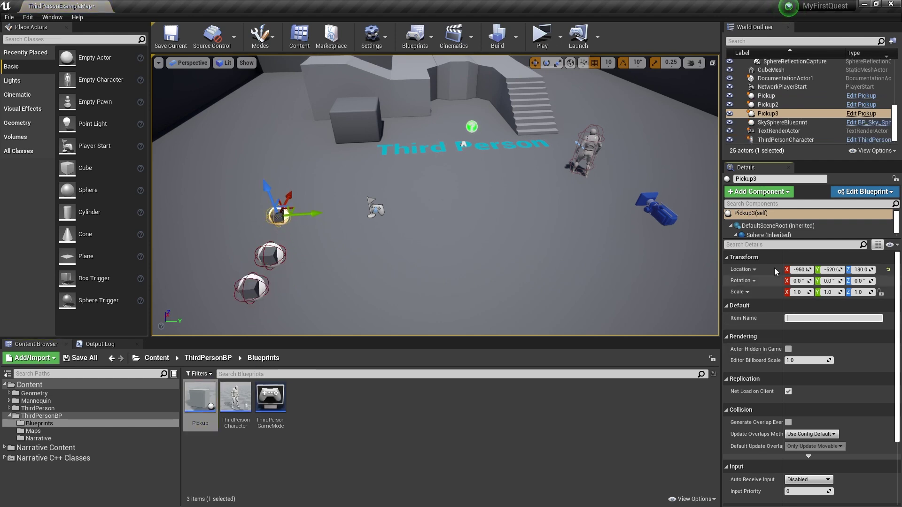
pyautogui.write('Milk')
pyautogui.press('Return')
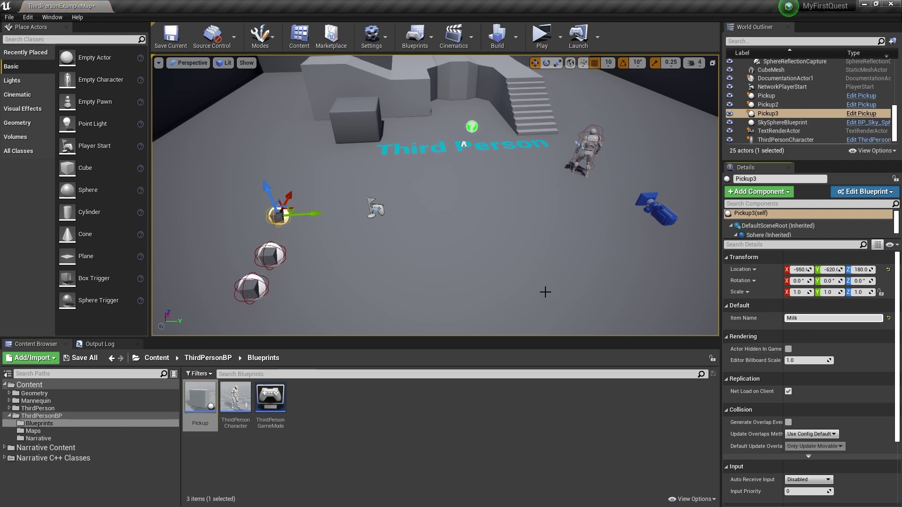
# Set the middle pickup's Item Name to Egg and the nearest pickup's Item Name to Flour
pyautogui.click(274, 252)
pyautogui.click(812, 319)
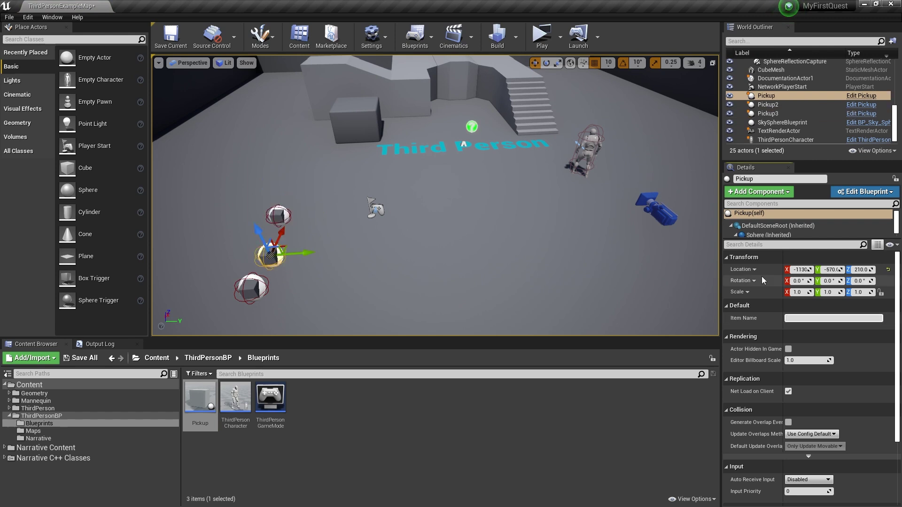
pyautogui.write('Egg')
pyautogui.click(249, 292)
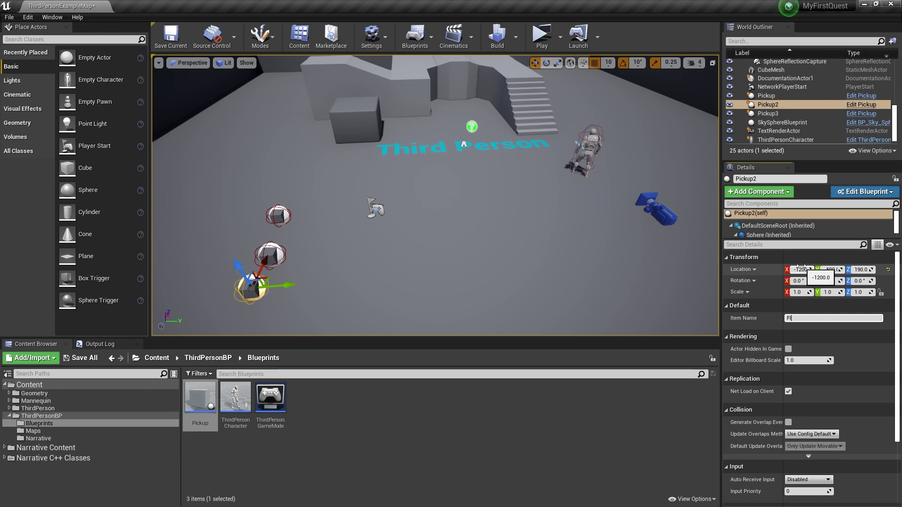
# Play the level, run the character through all three pickups to test the quest tasks, and end the play session
pyautogui.click(542, 37)
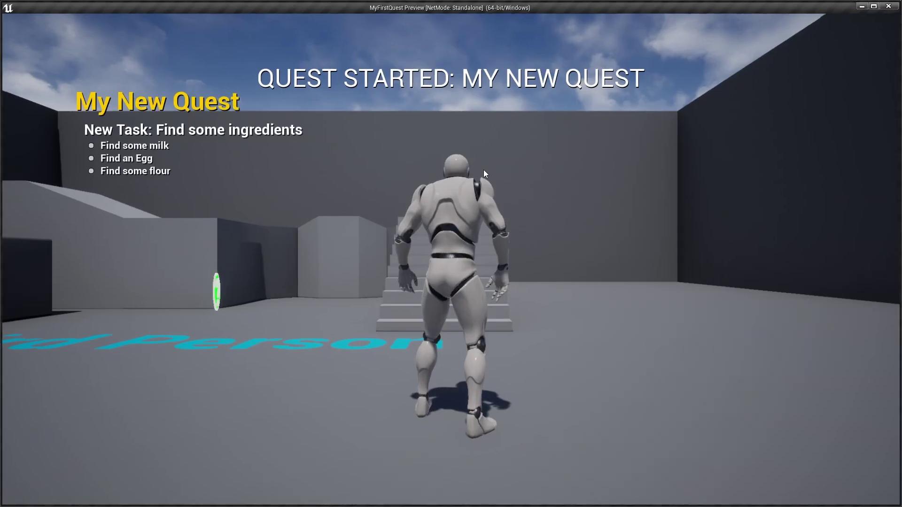
pyautogui.press('w')
pyautogui.press('d')
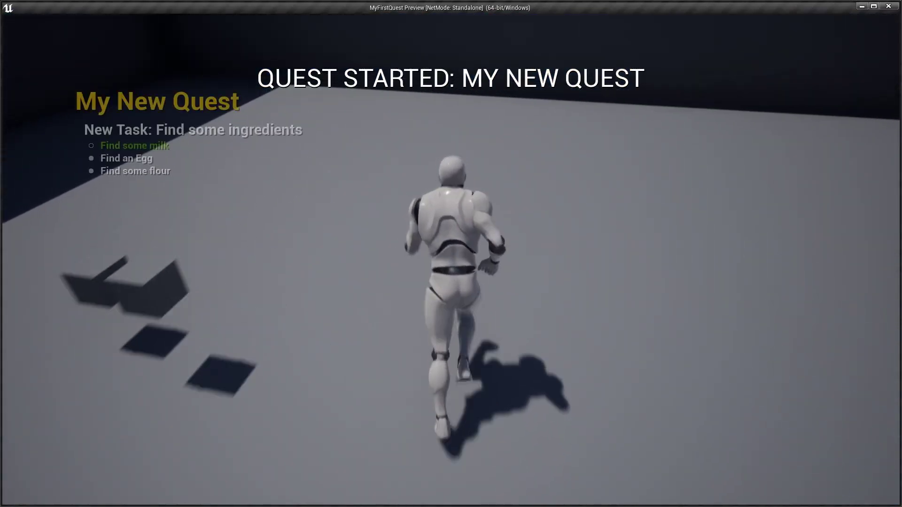
pyautogui.press('a')
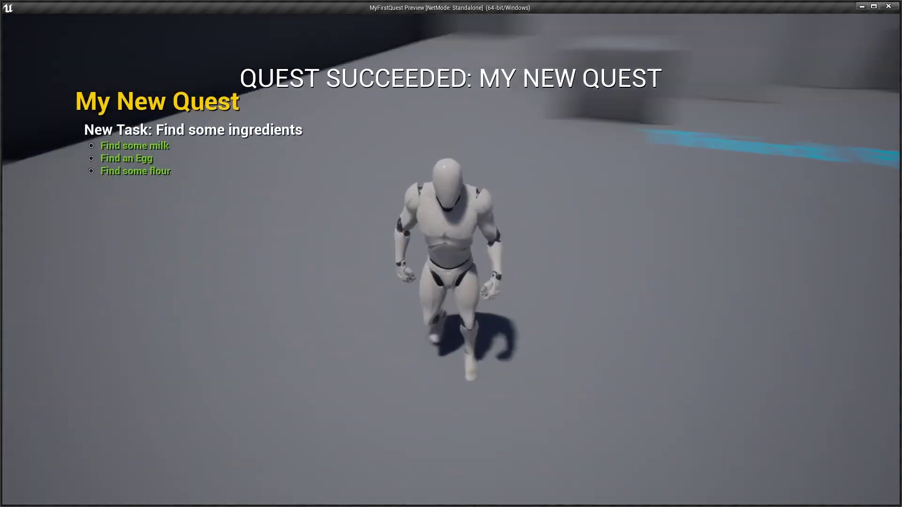
pyautogui.press('w')
pyautogui.press('space')
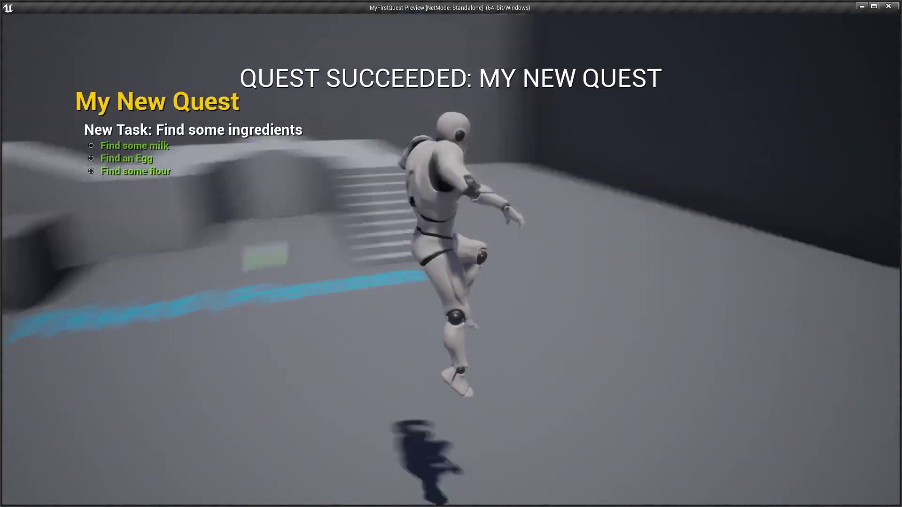
pyautogui.press('Escape')
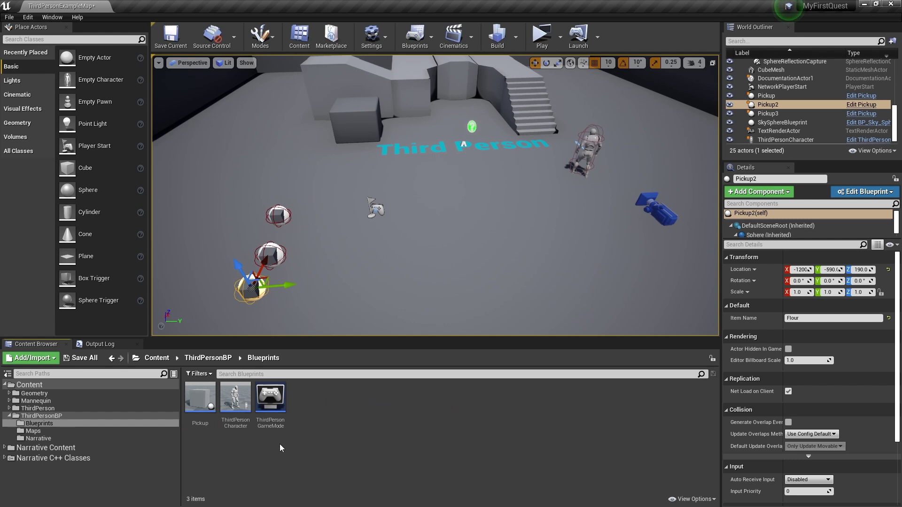
# Create a Narrative dialogue asset named Chef in the ThirdPersonBP Narrative folder and save all content
pyautogui.click(58, 439)
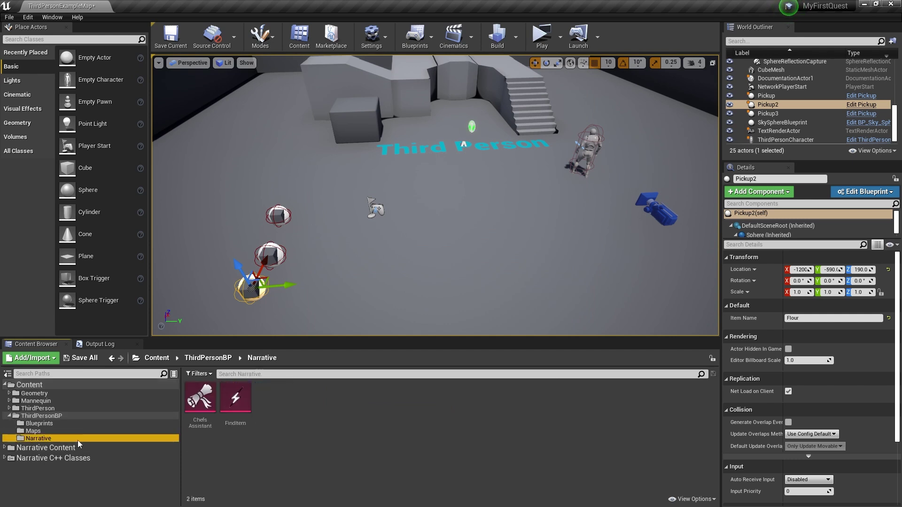
pyautogui.rightClick(287, 416)
pyautogui.moveTo(344, 369)
pyautogui.click(443, 374)
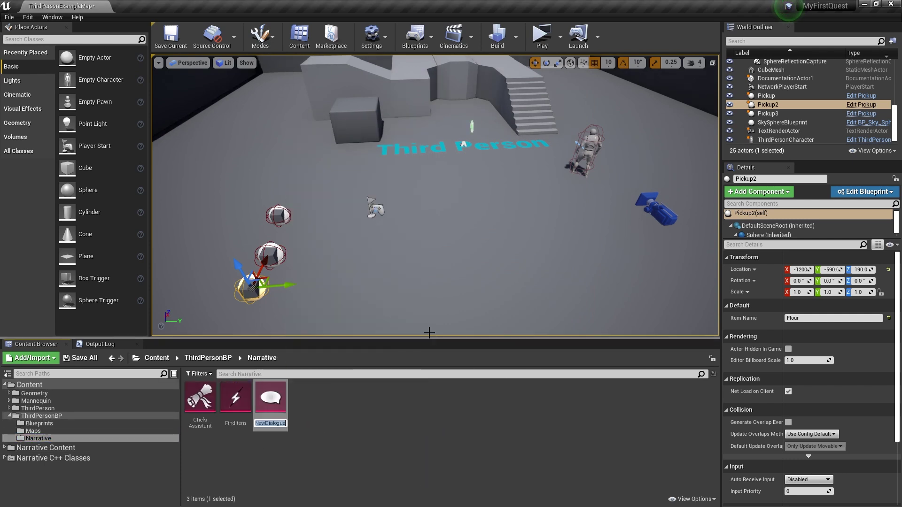
pyautogui.press('Return')
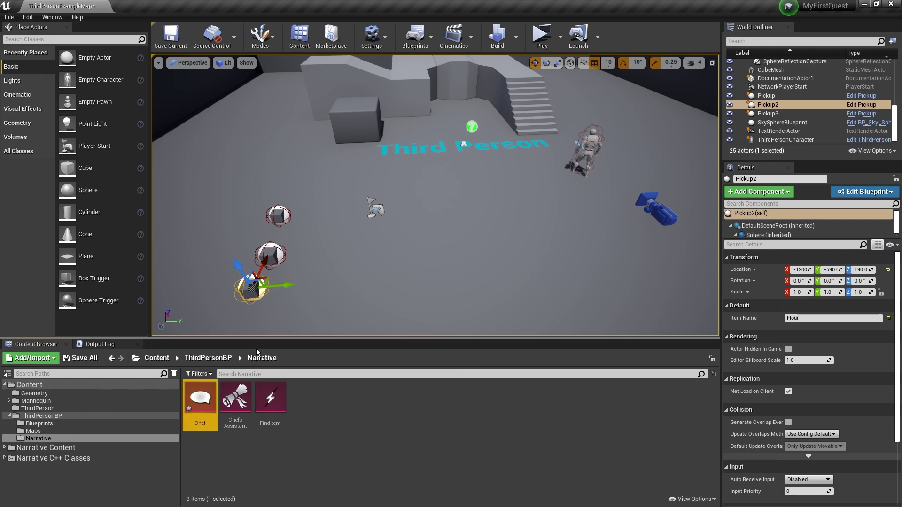
pyautogui.click(80, 358)
pyautogui.click(534, 345)
# Open the Chef dialogue and set its root node's text to "Can you please find me an egg, flour, and some milk?"
pyautogui.doubleClick(200, 400)
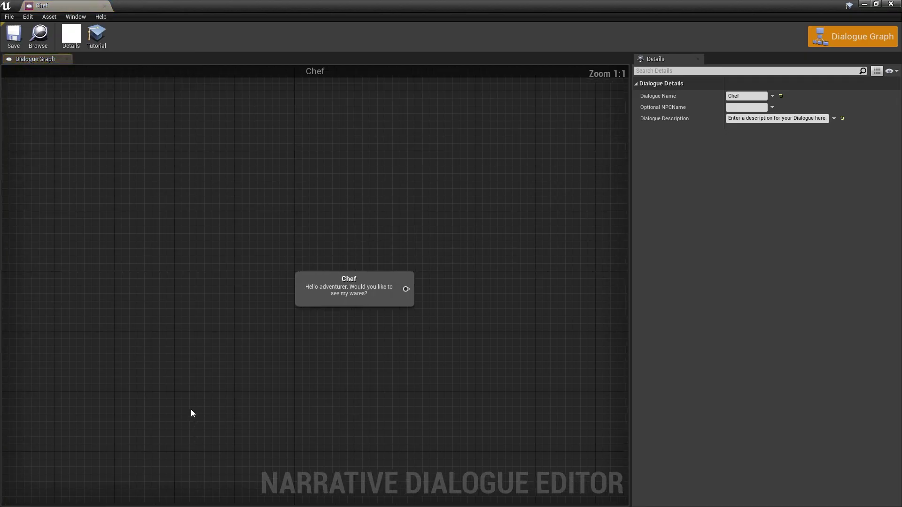
pyautogui.click(161, 326)
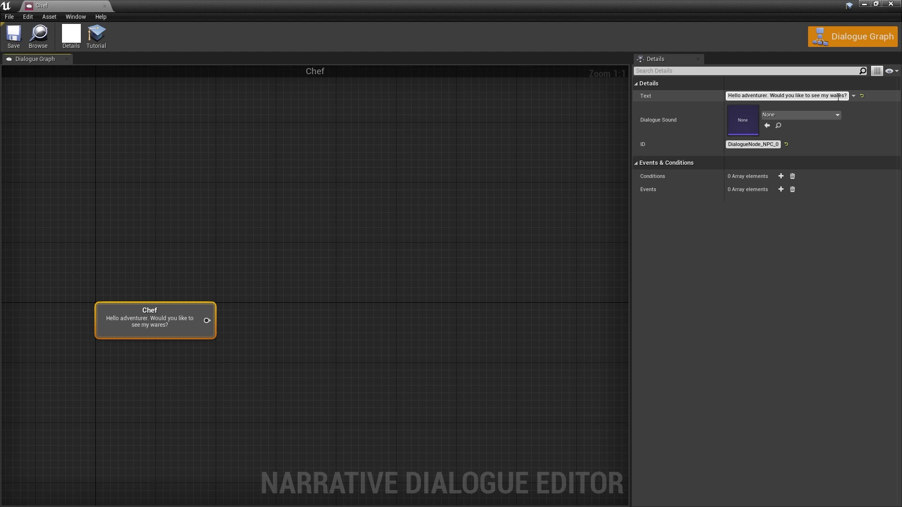
pyautogui.click(788, 95)
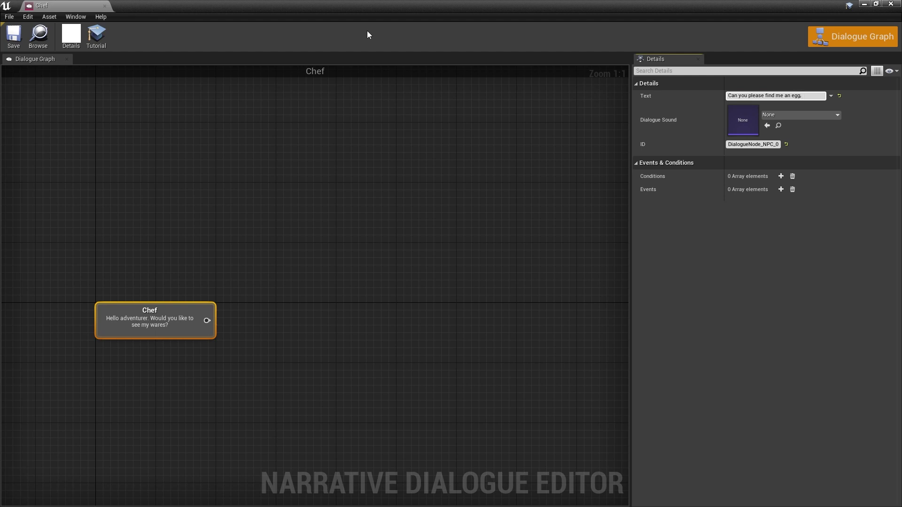
pyautogui.write('Can you please find me an egg, flour, and some milk?')
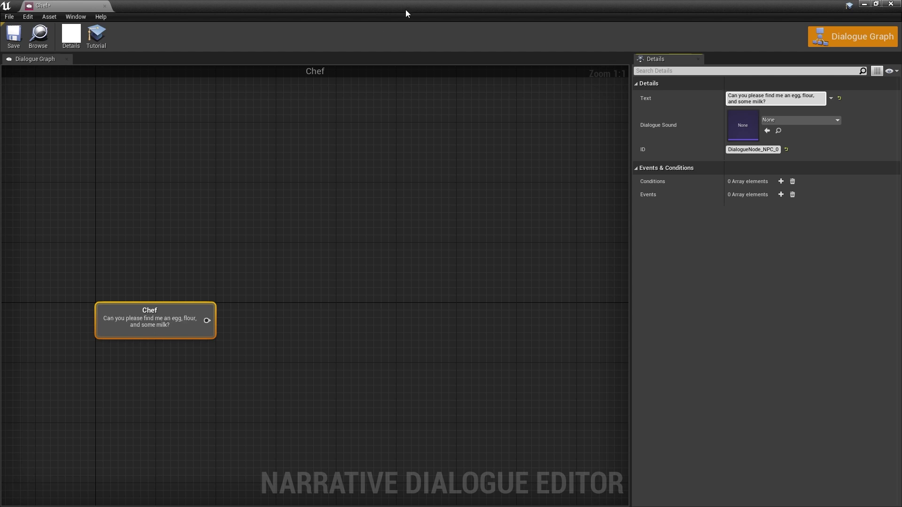
pyautogui.click(794, 121)
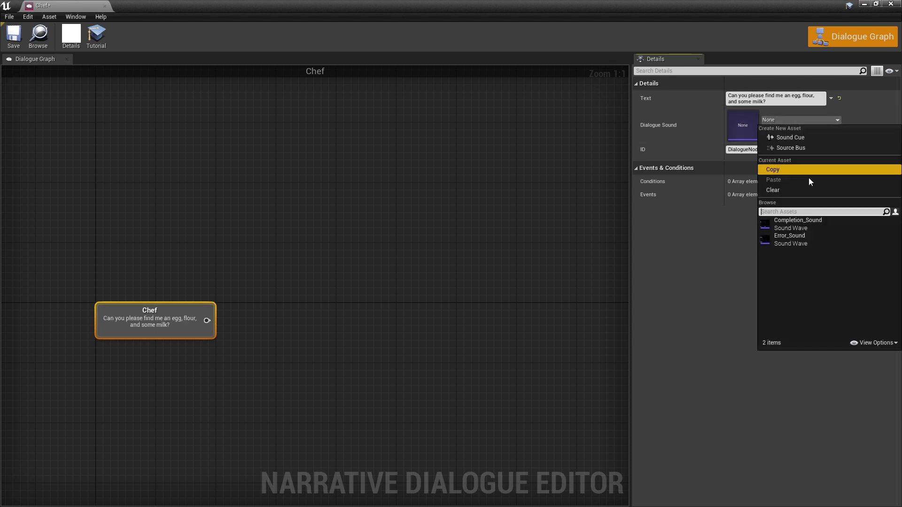
pyautogui.click(237, 296)
# Add a Player reply linked from the Chef node with the text "Sure thing!"
pyautogui.moveTo(237, 295); pyautogui.dragTo(176, 291, button='right')
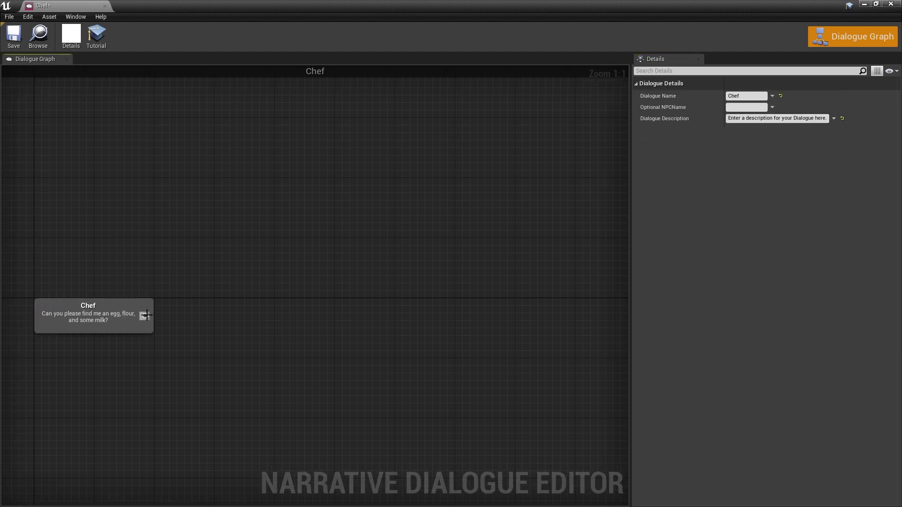
pyautogui.moveTo(147, 315); pyautogui.dragTo(236, 246)
pyautogui.click(263, 264)
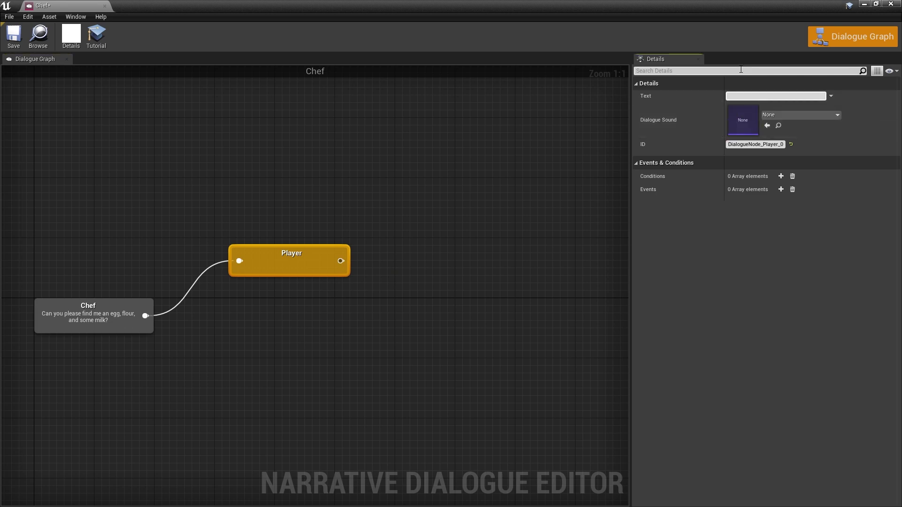
pyautogui.click(361, 319)
# Add a second Player reply below the first, linked from the Chef node, with the text "Sorry, cant right now"
pyautogui.moveTo(223, 348); pyautogui.dragTo(223, 349)
pyautogui.click(302, 179)
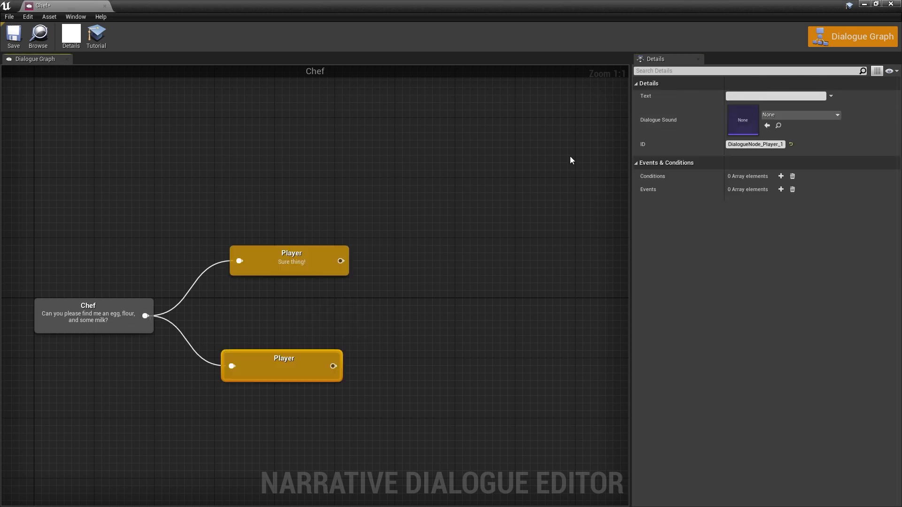
pyautogui.write('Sorry, cant right')
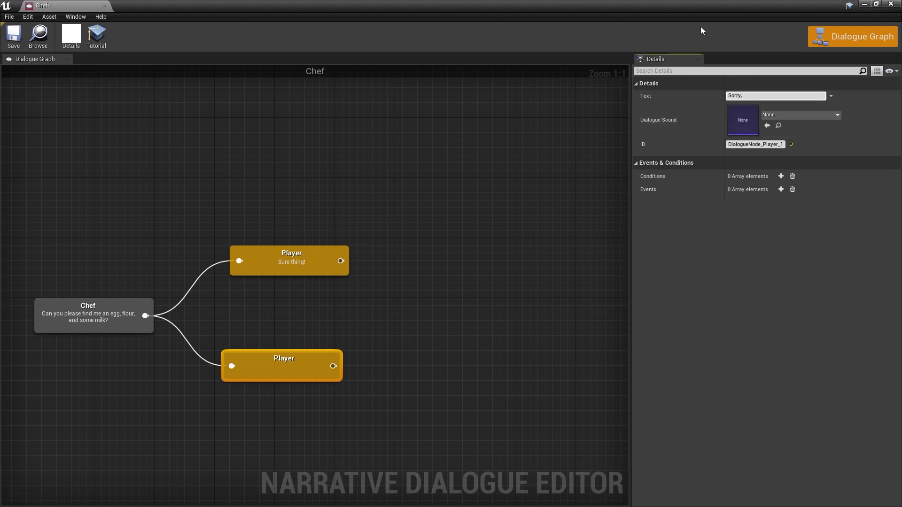
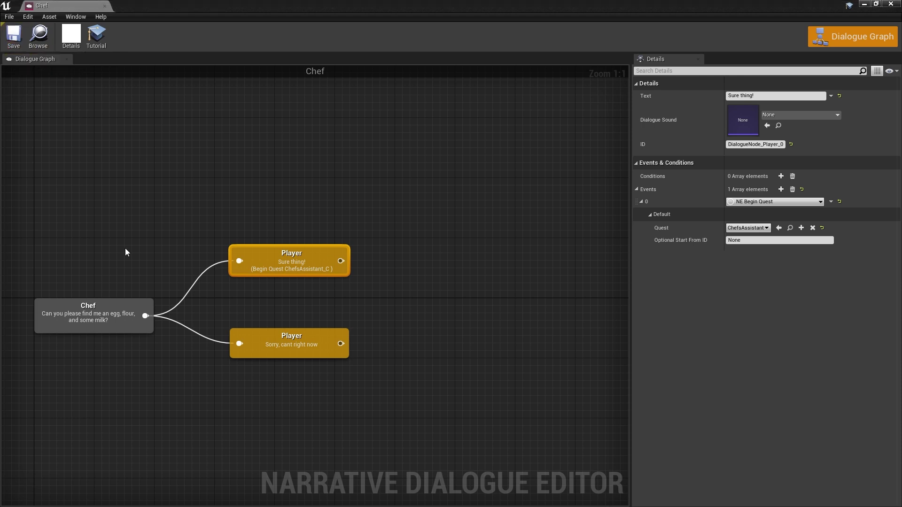
# Close the Chef dialogue, delete the Begin Quest node from the ThirdPersonCharacter blueprint's BeginPlay chain, and compile it
pyautogui.click(890, 4)
pyautogui.doubleClick(585, 155)
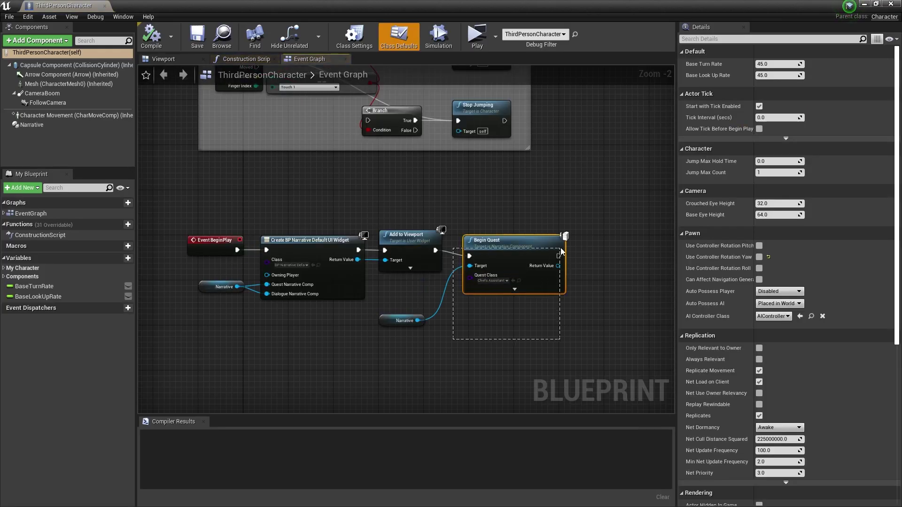
pyautogui.moveTo(562, 251); pyautogui.dragTo(562, 252)
pyautogui.press('Delete')
pyautogui.click(151, 38)
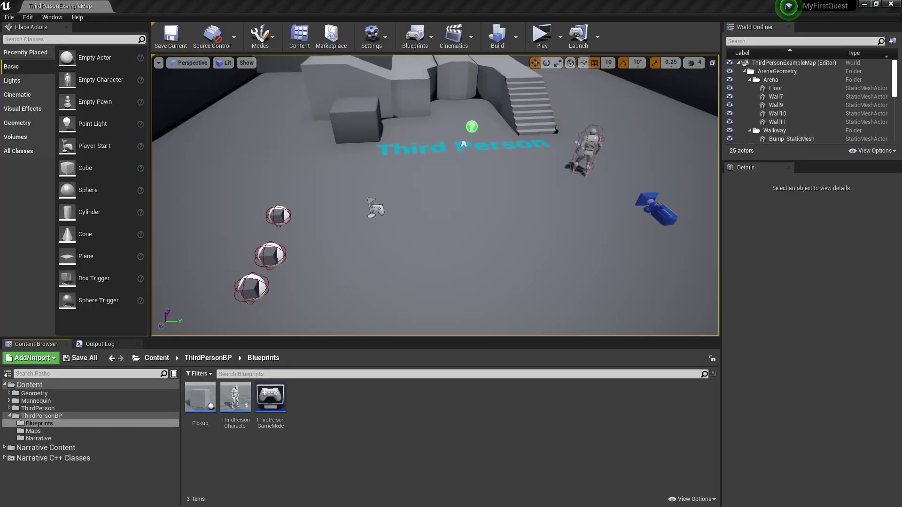
# Duplicate the ThirdPersonCharacter blueprint and name the copy BP_ChefCharacter
pyautogui.click(239, 415)
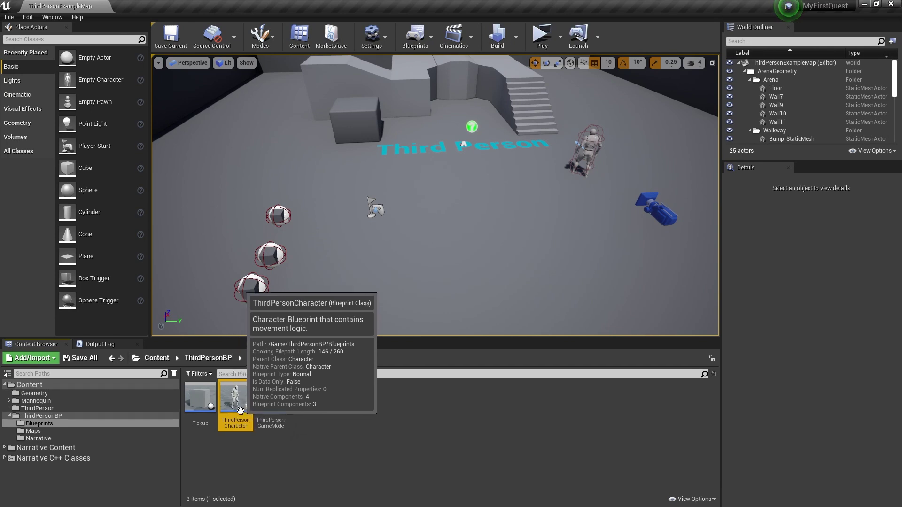
pyautogui.rightClick(238, 411)
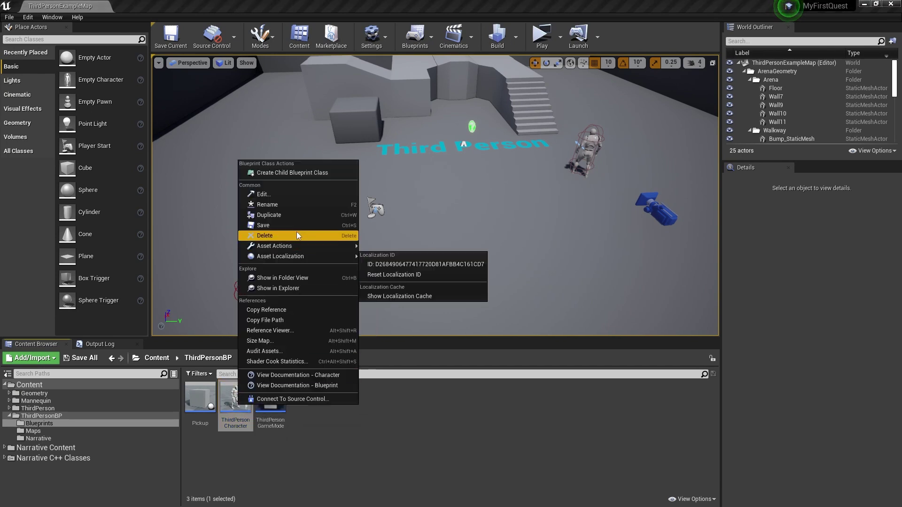
pyautogui.click(263, 216)
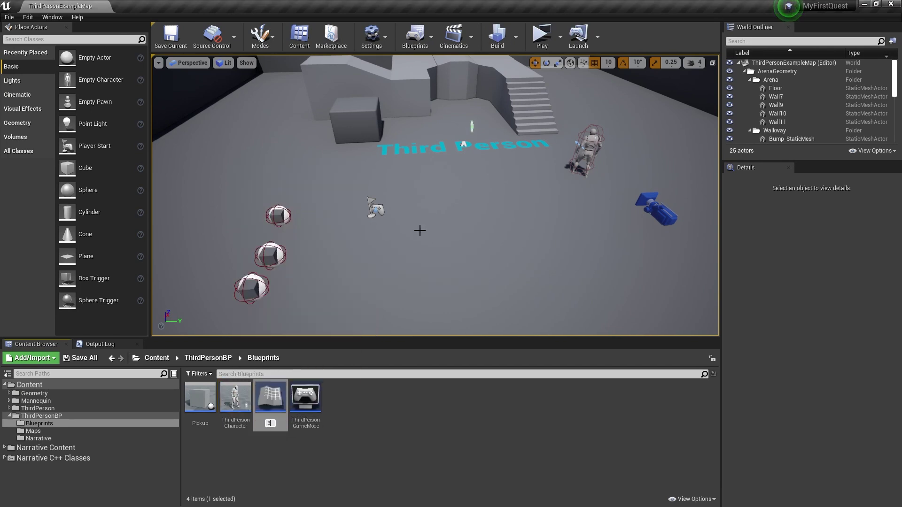
pyautogui.write('BP_ChefCharacter')
pyautogui.press('Return')
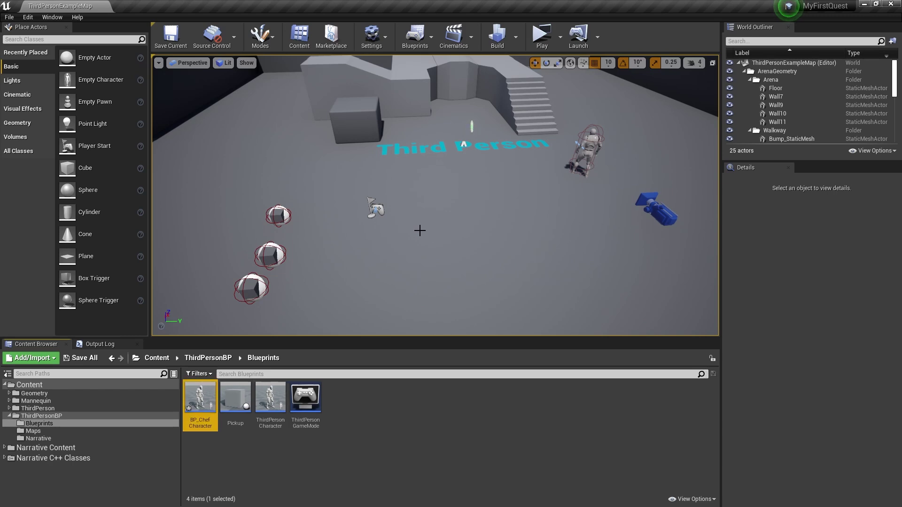
# Open BP_ChefCharacter, delete its Narrative component and all nodes in its event graph, and compile it
pyautogui.doubleClick(201, 397)
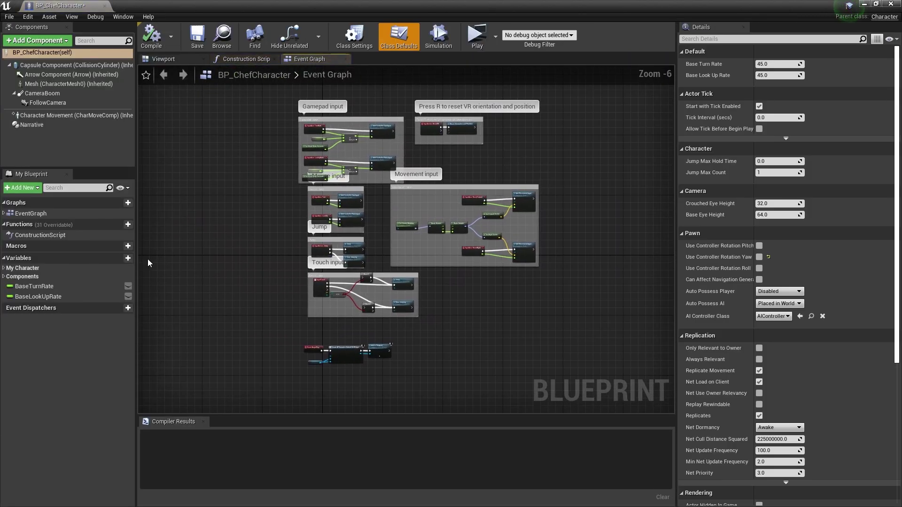
pyautogui.click(43, 125)
pyautogui.press('Delete')
pyautogui.moveTo(237, 382); pyautogui.dragTo(542, 154)
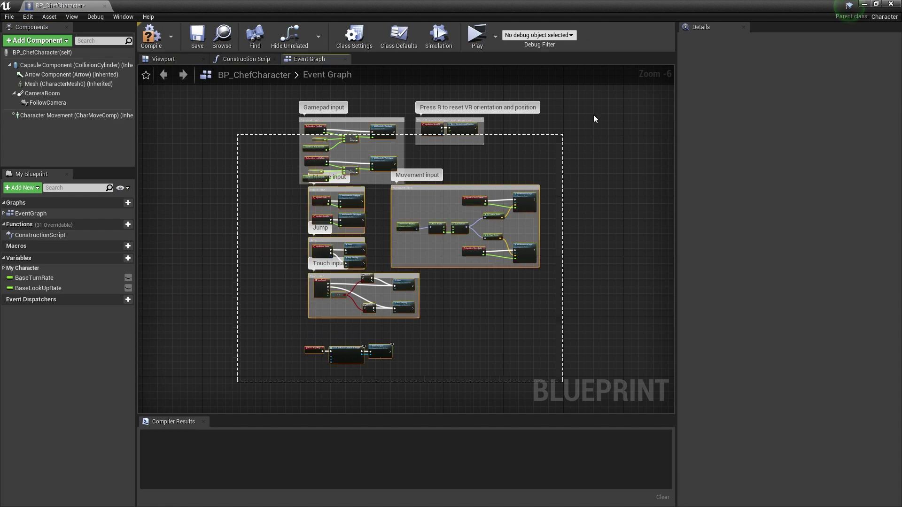
pyautogui.press('Delete')
pyautogui.click(151, 35)
# Add a sphere collision component to BP_ChefCharacter and set its radius to 200
pyautogui.click(163, 59)
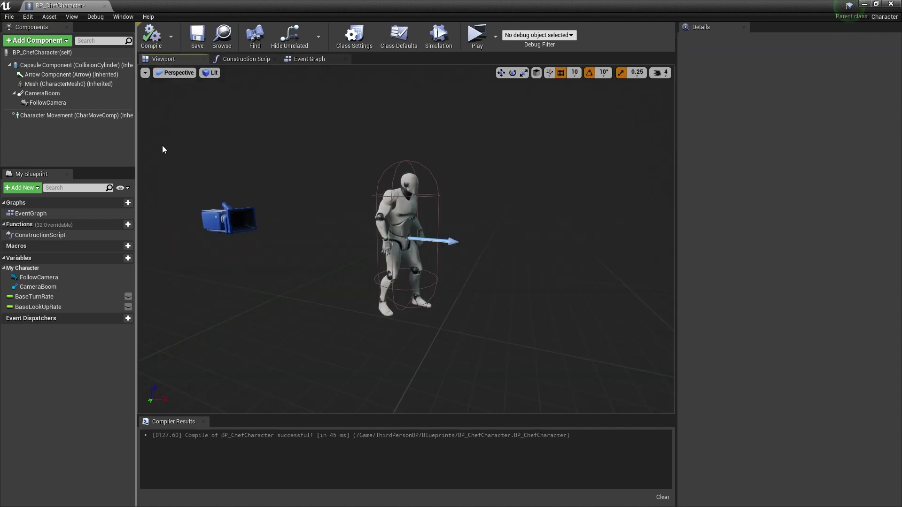
pyautogui.click(38, 41)
pyautogui.write('soh')
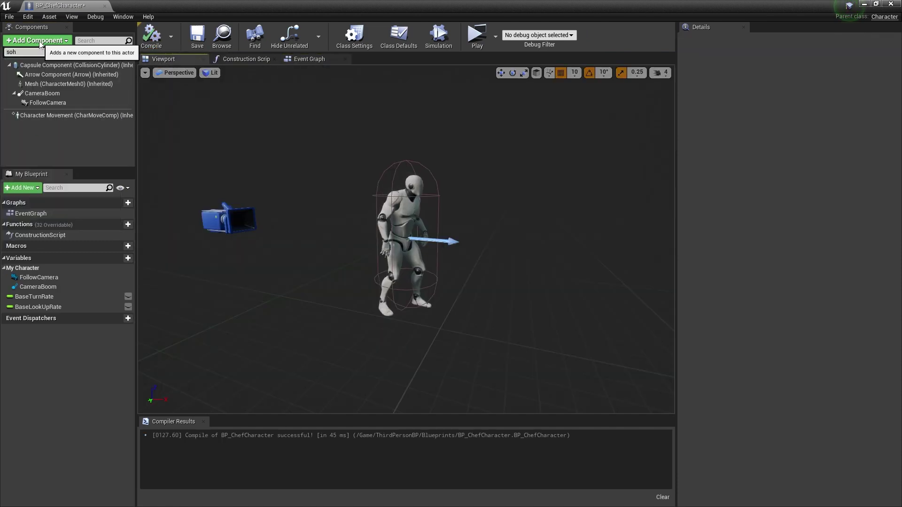
pyautogui.press('BackSpace')
pyautogui.press('BackSpace')
pyautogui.write('phere')
pyautogui.click(50, 86)
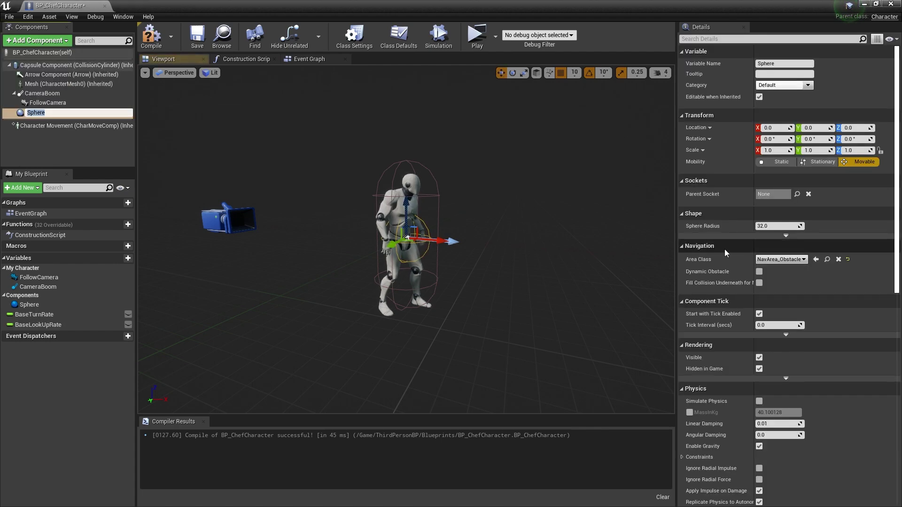
pyautogui.click(778, 226)
pyautogui.press('Return')
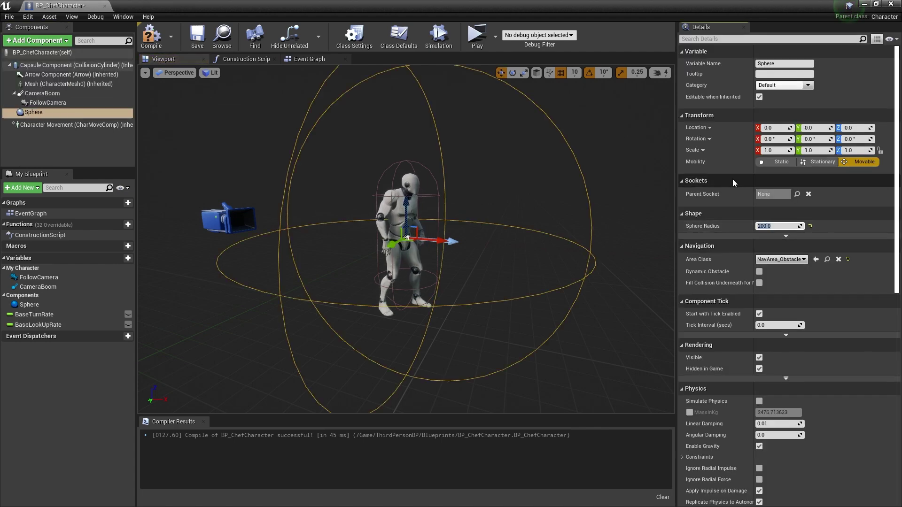
# Add the sphere's On Component Begin Overlap event and feed its Other Actor into a Get Narrative Component from Target node
pyautogui.scroll(-15, 899, 160)
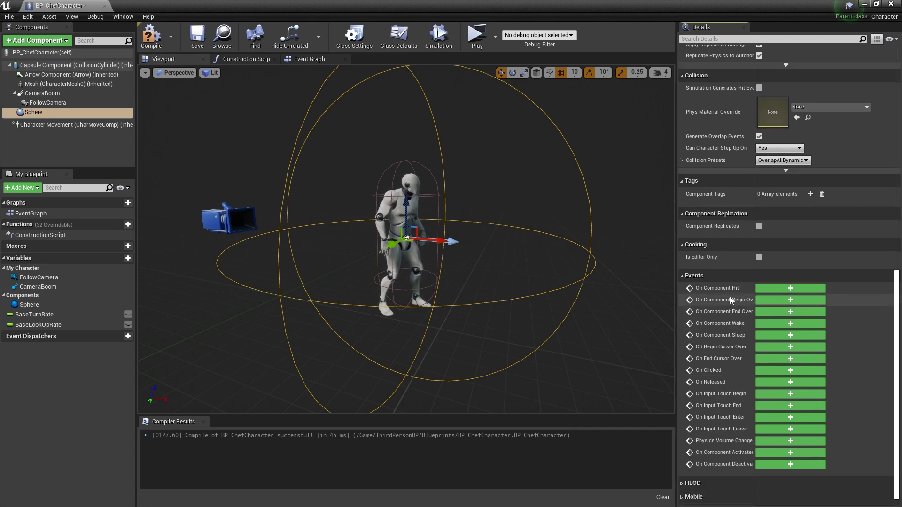
pyautogui.click(791, 299)
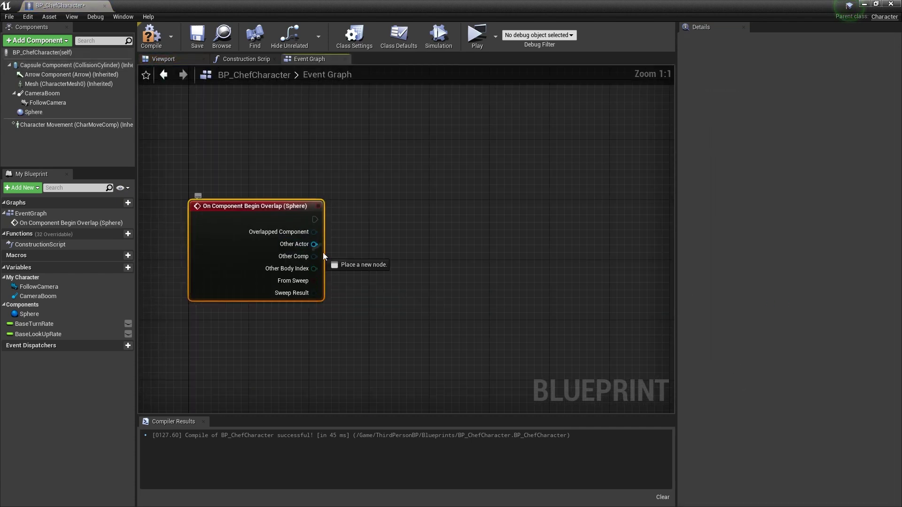
pyautogui.moveTo(313, 244); pyautogui.dragTo(385, 246)
pyautogui.write('get narr')
pyautogui.press('Return')
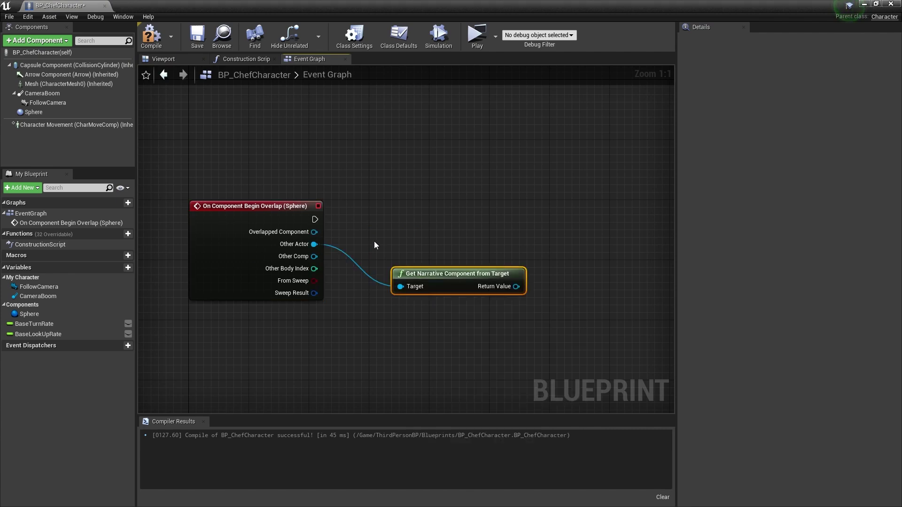
# Add an Is Valid check on the returned Narrative component and run it from the overlap event
pyautogui.moveTo(471, 272); pyautogui.dragTo(533, 232)
pyautogui.write('is valid')
pyautogui.press('Return')
pyautogui.moveTo(580, 249); pyautogui.dragTo(317, 222)
pyautogui.moveTo(590, 230); pyautogui.dragTo(553, 214)
# Add a Begin Dialogue node targeting the Narrative component and run it from the Is Valid output
pyautogui.moveTo(471, 272); pyautogui.dragTo(637, 249)
pyautogui.write('vb')
pyautogui.press('BackSpace')
pyautogui.press('BackSpace')
pyautogui.write('begin d')
pyautogui.press('Return')
pyautogui.moveTo(501, 250); pyautogui.dragTo(311, 252, button='right')
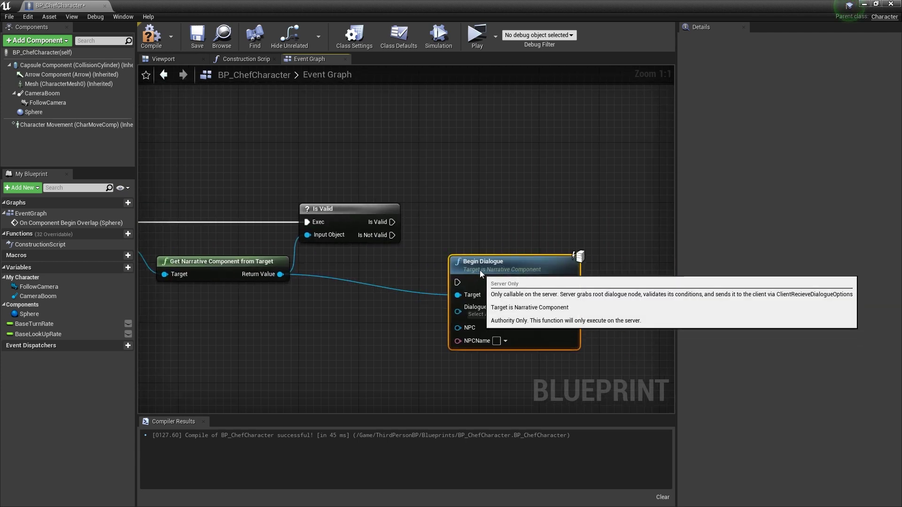
pyautogui.moveTo(392, 222); pyautogui.dragTo(429, 235)
# Set Begin Dialogue's dialogue asset and NPCName both to Chef, then compile and save the blueprint
pyautogui.click(477, 269)
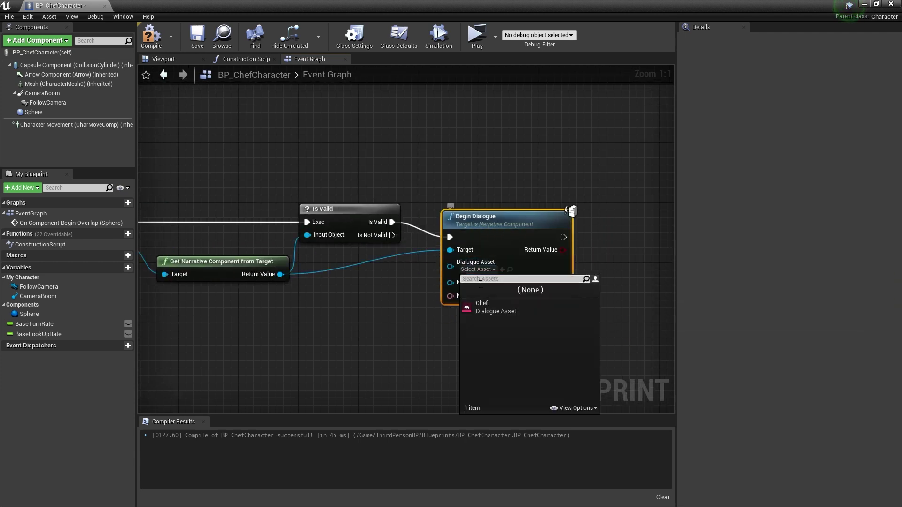
pyautogui.click(489, 313)
pyautogui.click(491, 297)
pyautogui.write('Chef')
pyautogui.click(235, 91)
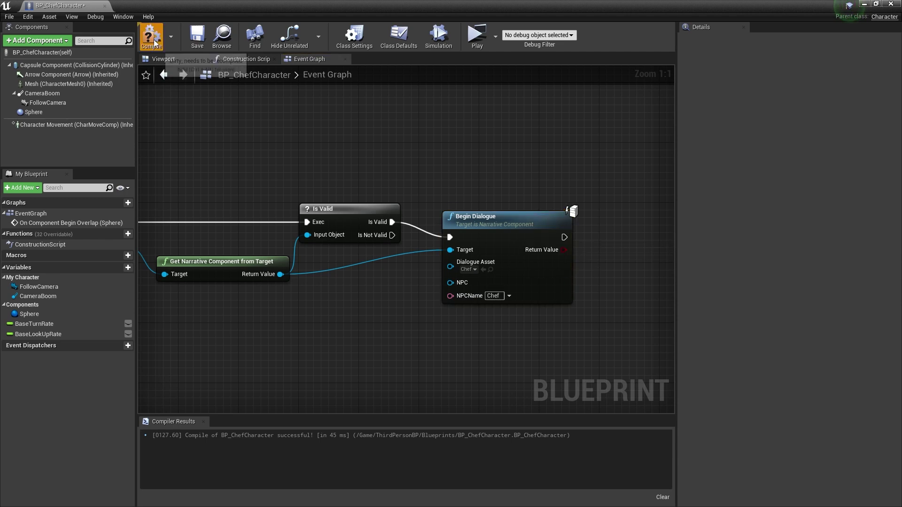
pyautogui.click(197, 36)
# Close the blueprint, place BP_ChefCharacter in the level beside the grey cube, and rotate it about its vertical axis
pyautogui.click(891, 4)
pyautogui.moveTo(202, 407); pyautogui.dragTo(319, 149)
pyautogui.press('e')
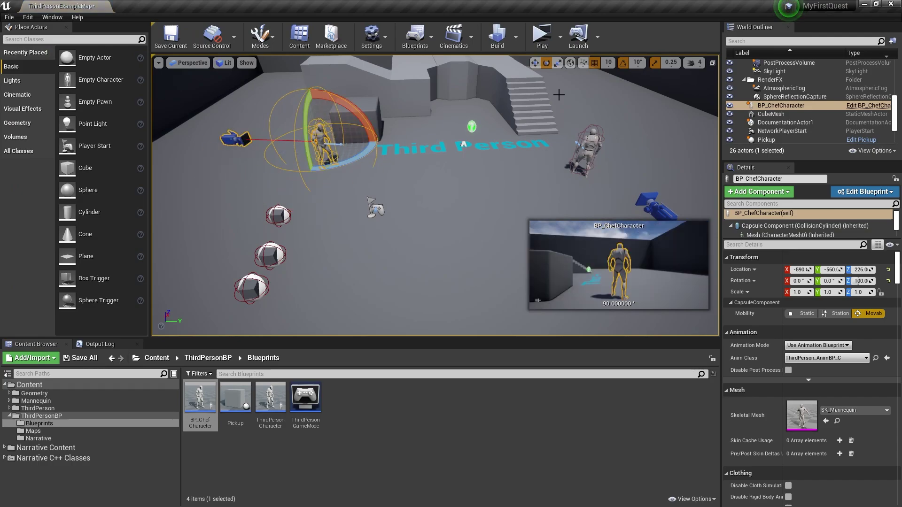
# Play the level, walk up to the Chef, and answer the dialogue with "Sure thing!"
pyautogui.click(542, 37)
pyautogui.press('w')
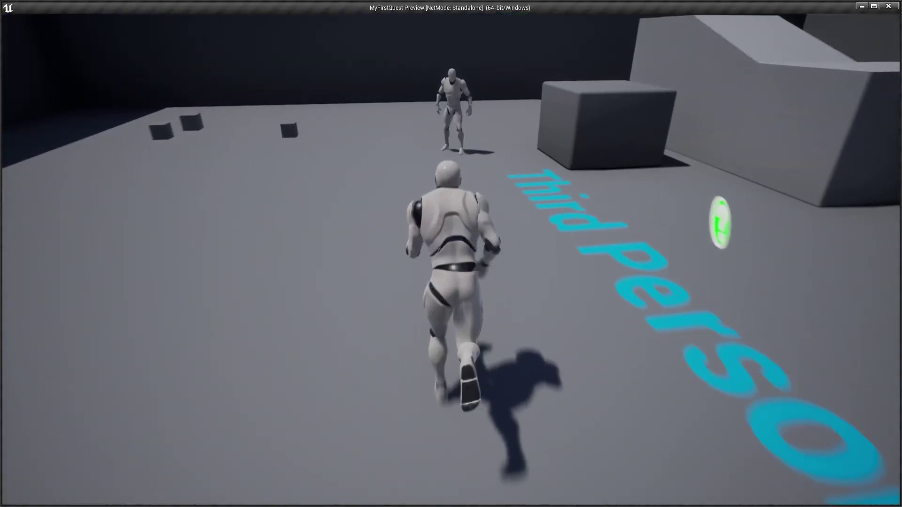
pyautogui.press('w')
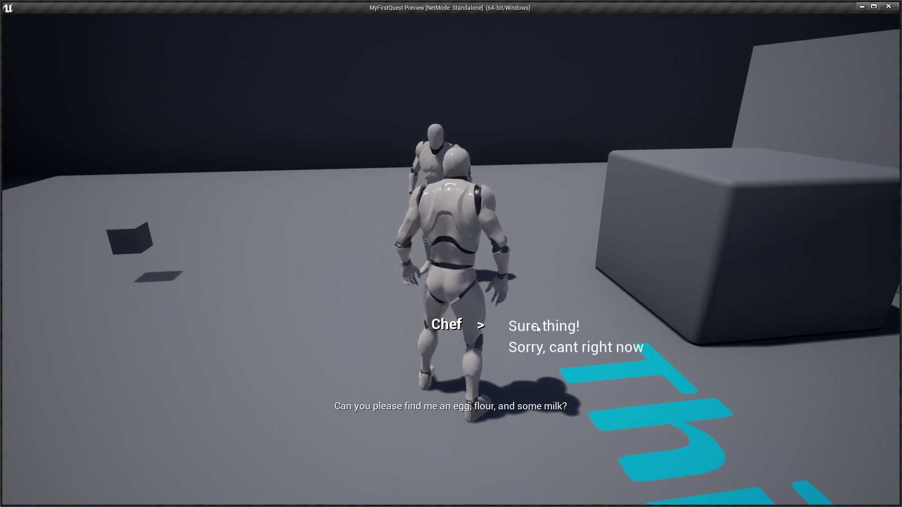
pyautogui.click(537, 326)
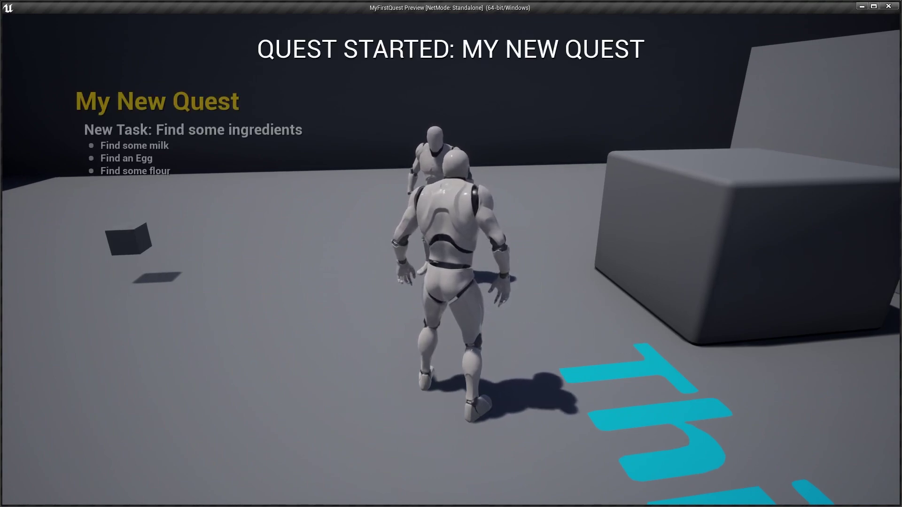
# Collect the three ingredient pickups in the running game and walk back towards the Chef
pyautogui.press('w')
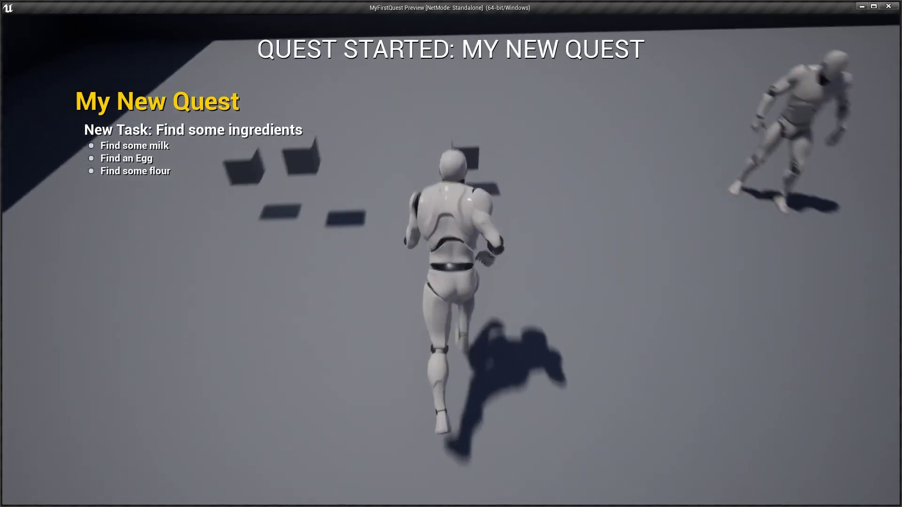
pyautogui.press('a')
pyautogui.press('s')
pyautogui.press('d')
pyautogui.press('w')
pyautogui.press('s')
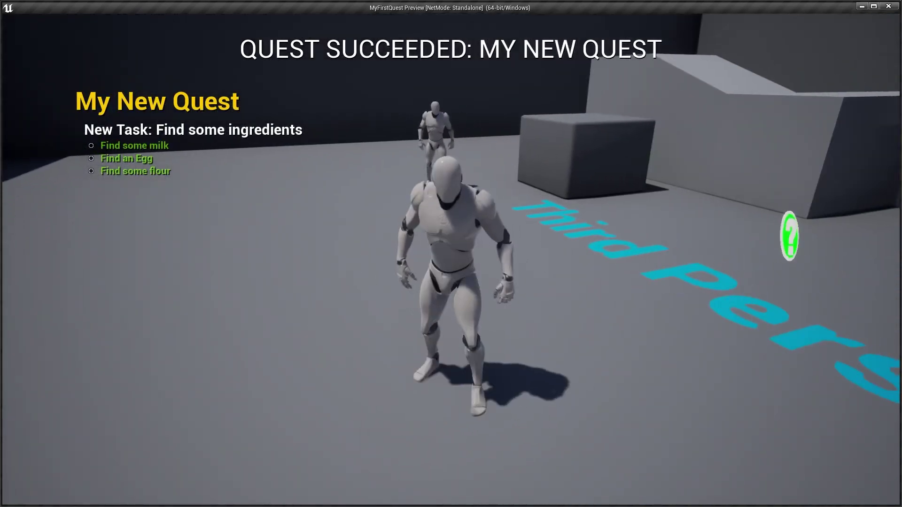
pyautogui.press('w')
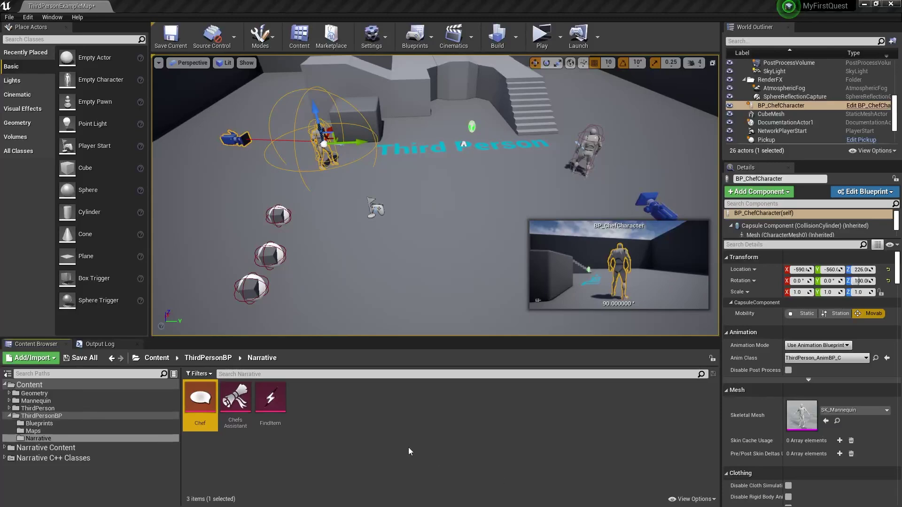
# Open the Chef dialogue and cut the text out of its root node, leaving the node blank
pyautogui.doubleClick(201, 405)
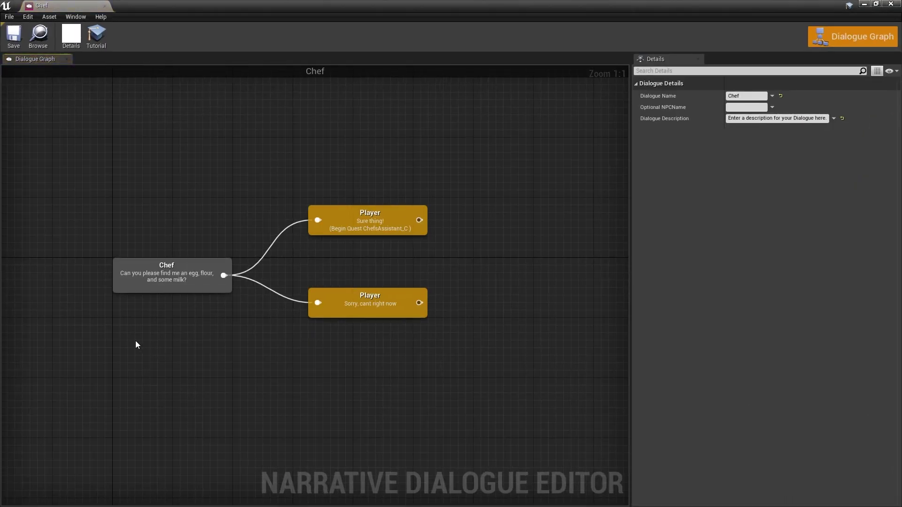
pyautogui.moveTo(141, 288); pyautogui.dragTo(184, 267)
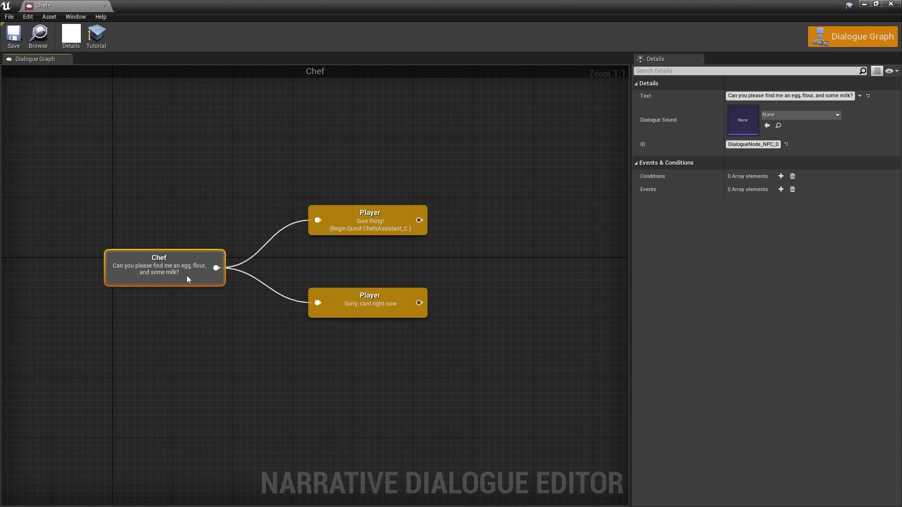
pyautogui.click(790, 95)
pyautogui.hotkey('ctrl', 'c')
pyautogui.press('Return')
# Move both Player replies farther from the root Chef node and break their links to it
pyautogui.moveTo(394, 354); pyautogui.dragTo(362, 223)
pyautogui.moveTo(371, 223); pyautogui.dragTo(454, 214)
pyautogui.click(397, 293)
pyautogui.keyDown('alt'); pyautogui.click(400, 295); pyautogui.keyUp('alt')
# Add an NPC response linked from the root with the text "Can you please find me an egg, flour, and some milk?"
pyautogui.moveTo(201, 272); pyautogui.dragTo(197, 237)
pyautogui.click(232, 256)
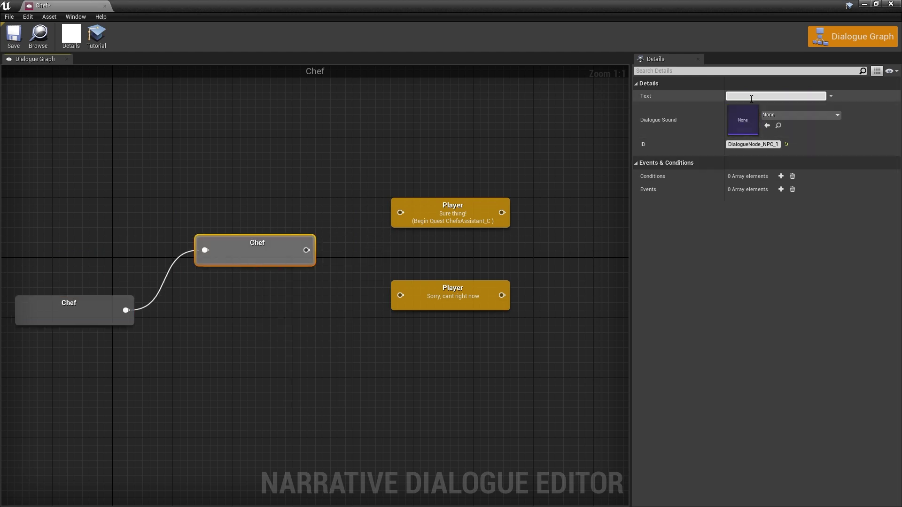
pyautogui.hotkey('ctrl', 'v')
pyautogui.press('Return')
pyautogui.click(342, 281)
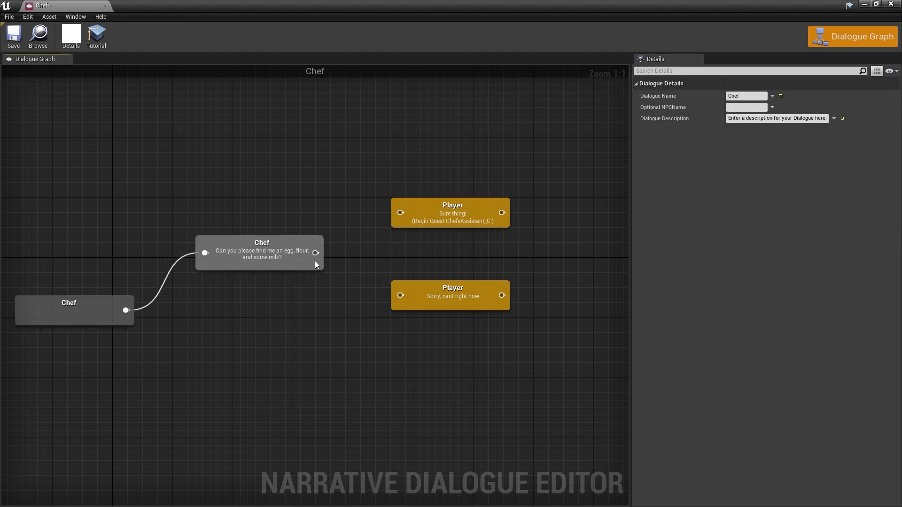
# Link the new Chef response to both Player replies and shift the replies up and farther away
pyautogui.moveTo(315, 252); pyautogui.dragTo(405, 218)
pyautogui.moveTo(315, 253); pyautogui.dragTo(396, 297)
pyautogui.moveTo(475, 267); pyautogui.dragTo(464, 217)
pyautogui.moveTo(464, 216); pyautogui.dragTo(486, 202)
pyautogui.click(240, 341)
# Add a second NPC response linked from the root, below the first, with the text "Have you got the items yet?"
pyautogui.moveTo(126, 310); pyautogui.dragTo(215, 363)
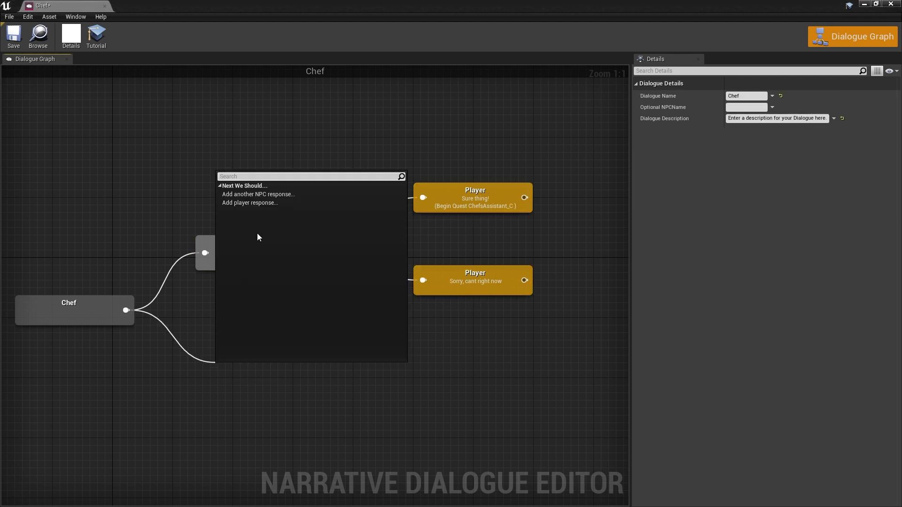
pyautogui.click(261, 195)
pyautogui.moveTo(270, 367); pyautogui.dragTo(250, 346)
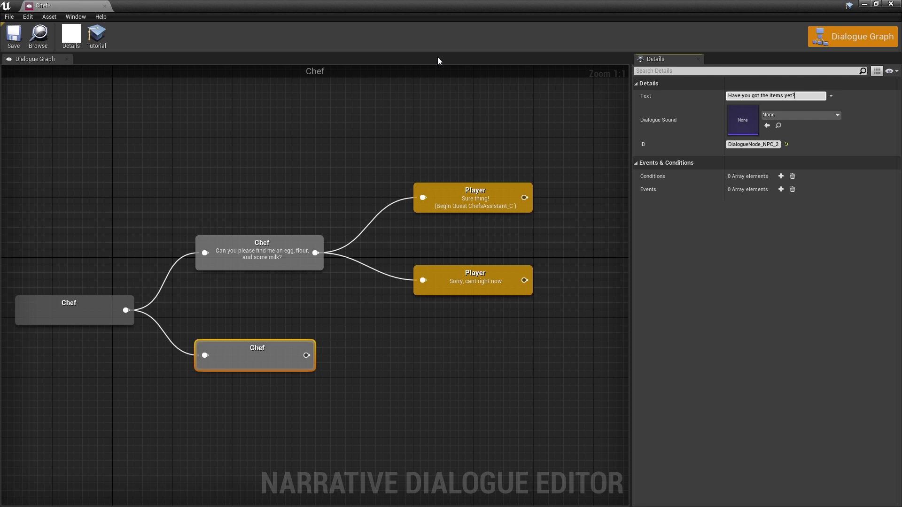
pyautogui.moveTo(259, 417); pyautogui.dragTo(282, 272)
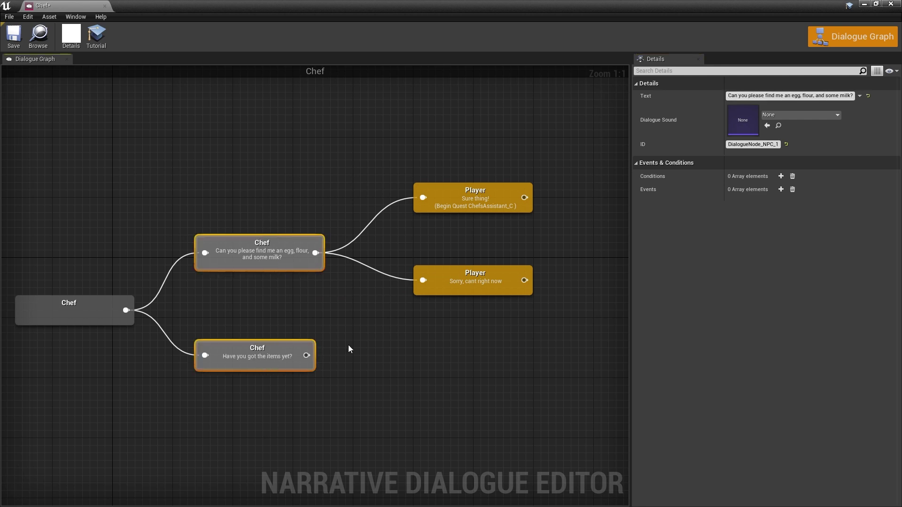
pyautogui.click(246, 327)
pyautogui.click(278, 350)
# Give the ingredient-request Chef node an NC_IsQuestStartedOrFinished condition for the ChefsAssistant quest, with Not enabled
pyautogui.click(282, 254)
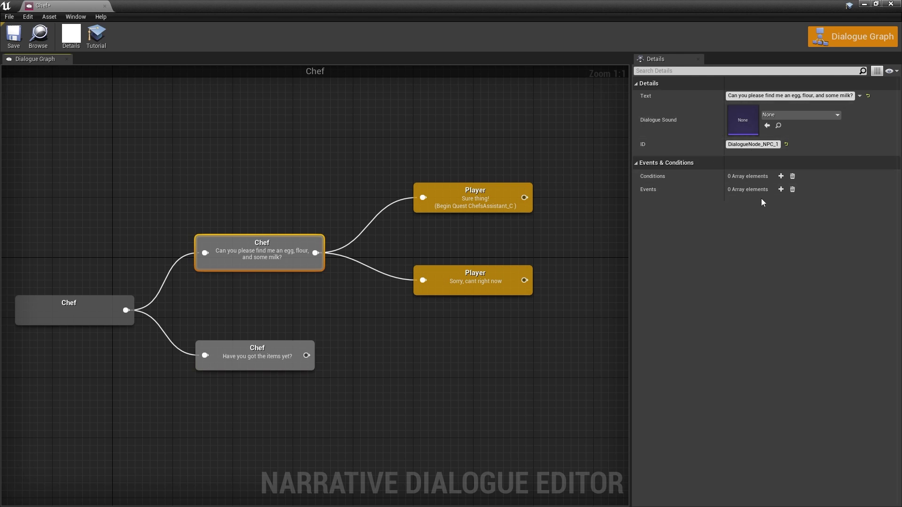
pyautogui.click(781, 176)
pyautogui.click(771, 189)
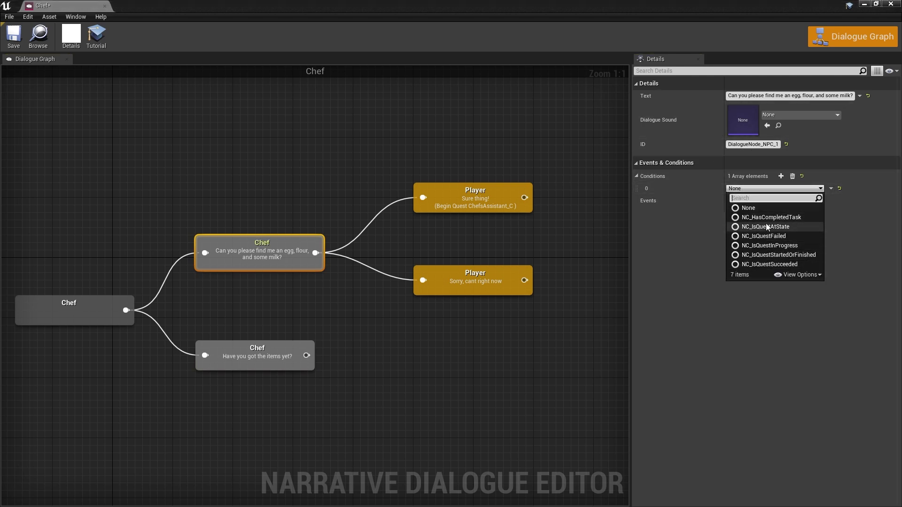
pyautogui.click(770, 255)
pyautogui.click(641, 189)
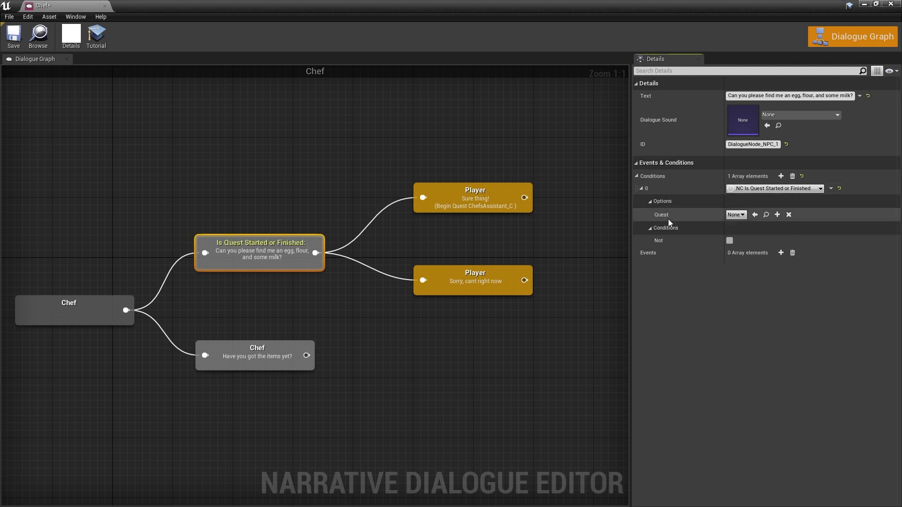
pyautogui.click(736, 215)
pyautogui.click(754, 244)
pyautogui.click(730, 241)
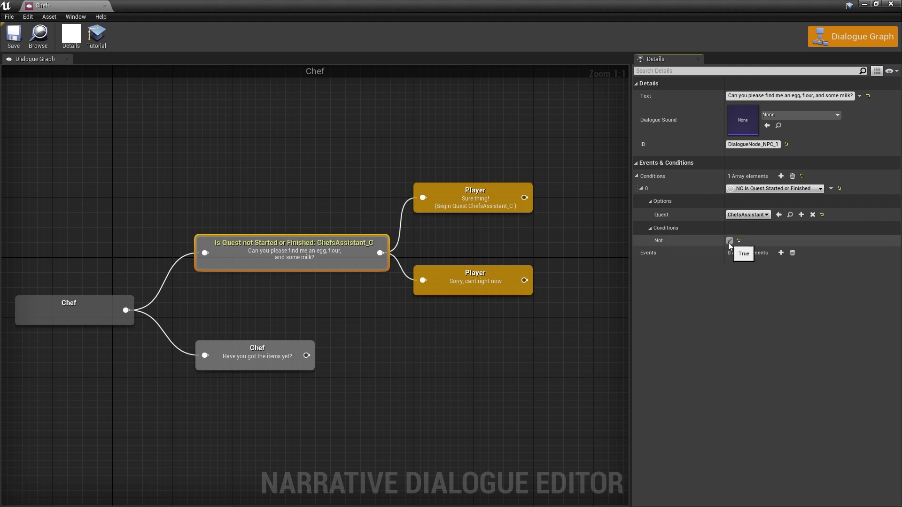
# Move the two Player replies farther from the widened Chef request node to space out the graph
pyautogui.moveTo(559, 315); pyautogui.dragTo(446, 317, button='right')
pyautogui.moveTo(447, 317); pyautogui.dragTo(441, 195)
pyautogui.moveTo(206, 296); pyautogui.dragTo(379, 300, button='right')
pyautogui.click(328, 260)
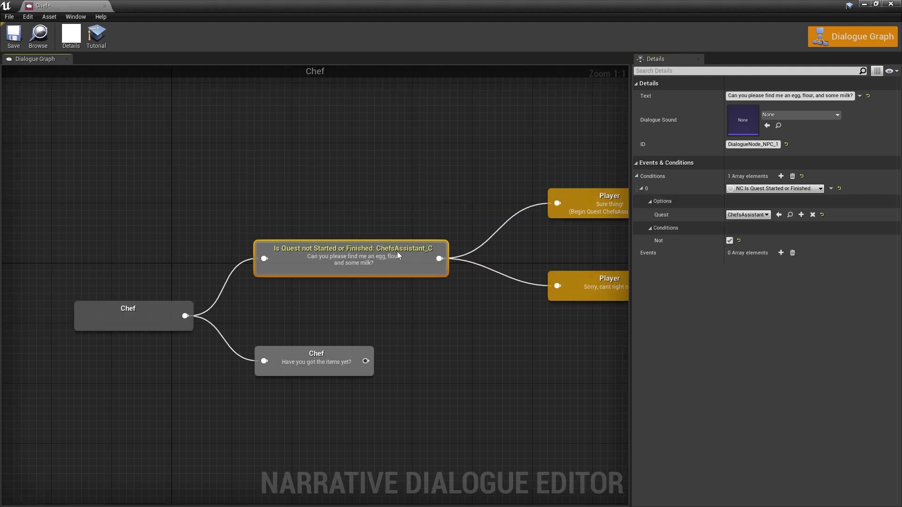
# Move the ingredient-request Chef node and the "Have you got the items yet?" Chef node slightly closer to the root node
pyautogui.moveTo(361, 270); pyautogui.dragTo(277, 281, button='right')
pyautogui.moveTo(256, 288)
pyautogui.mouseDown()
pyautogui.moveTo(276, 287)
pyautogui.moveTo(261, 288)
pyautogui.mouseUp()
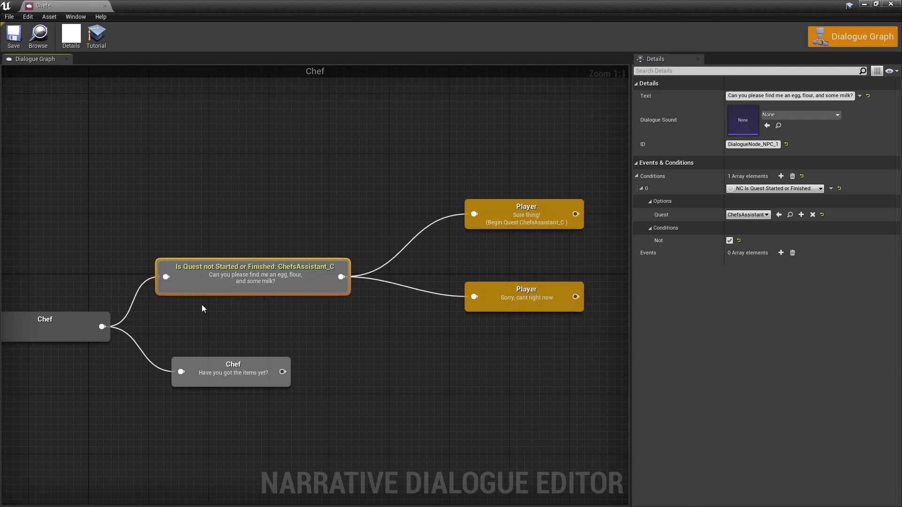
pyautogui.moveTo(202, 308); pyautogui.dragTo(250, 265, button='right')
pyautogui.click(288, 324)
pyautogui.moveTo(273, 327); pyautogui.dragTo(250, 319)
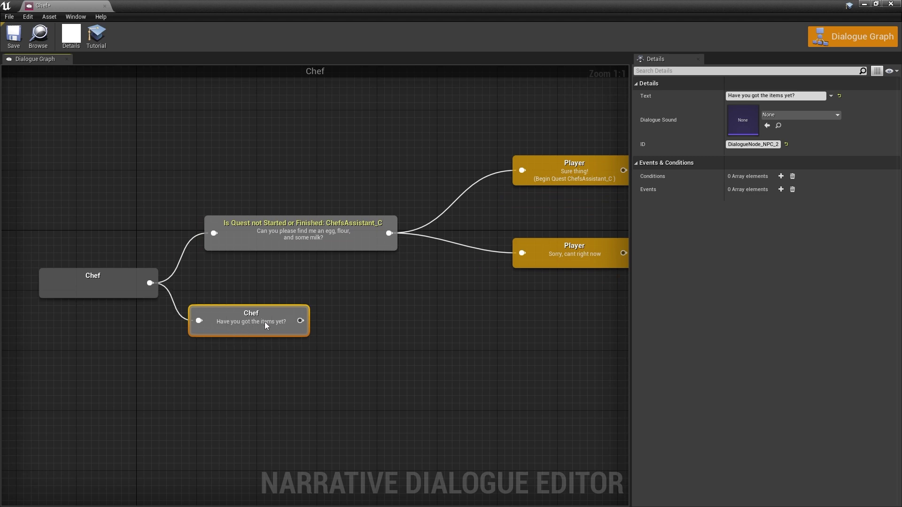
# Give the "Have you got the items yet?" Chef node an NC_IsQuestInProgress condition for the ChefsAssistant quest
pyautogui.click(781, 176)
pyautogui.click(770, 189)
pyautogui.click(776, 248)
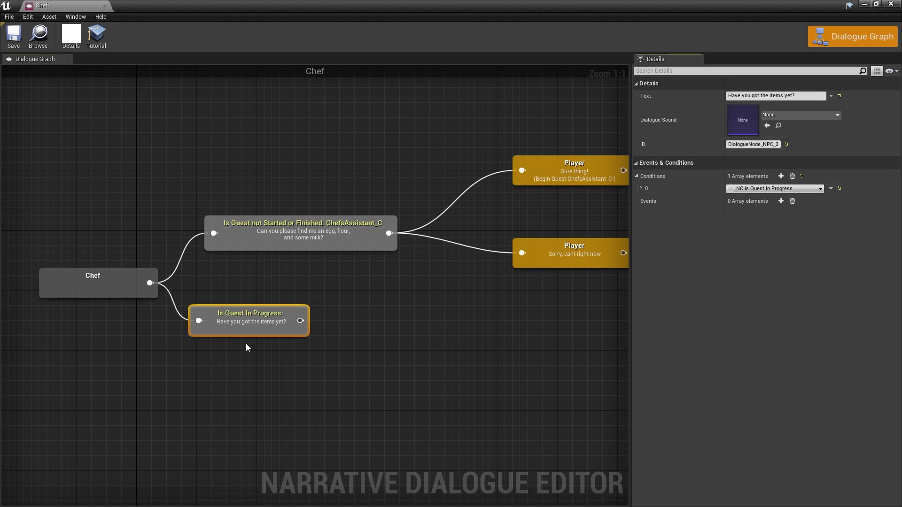
pyautogui.click(643, 190)
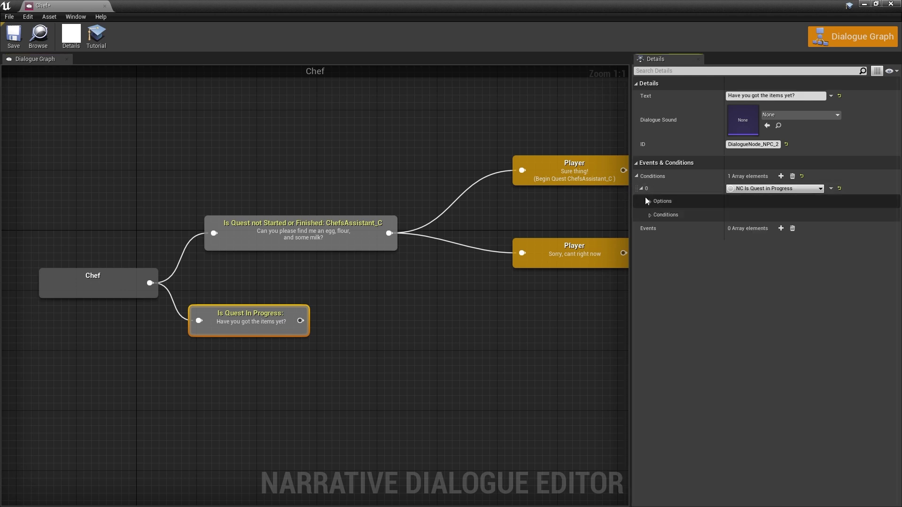
pyautogui.click(736, 215)
pyautogui.click(761, 245)
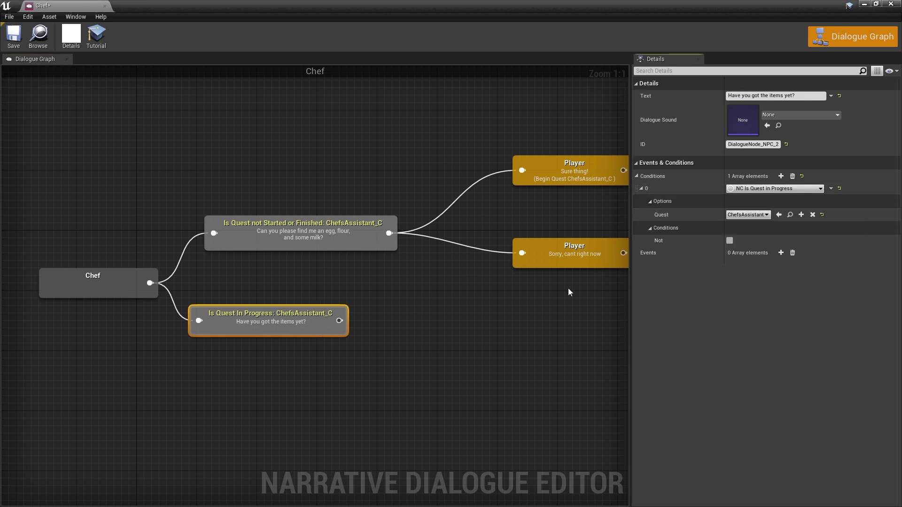
# Lower the root node and add a third NPC response below the others with the text "Thanks again for your help"
pyautogui.click(373, 334)
pyautogui.moveTo(89, 294); pyautogui.dragTo(65, 331)
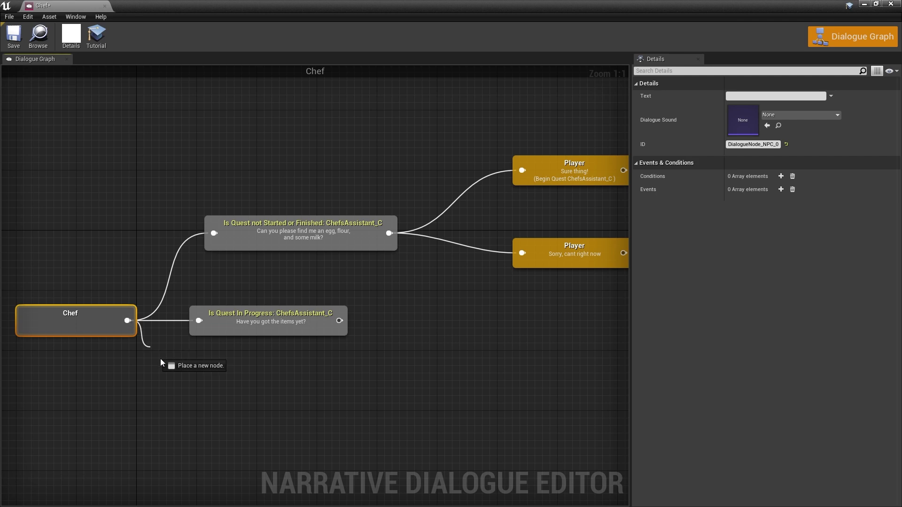
pyautogui.moveTo(146, 346); pyautogui.dragTo(177, 381)
pyautogui.click(218, 213)
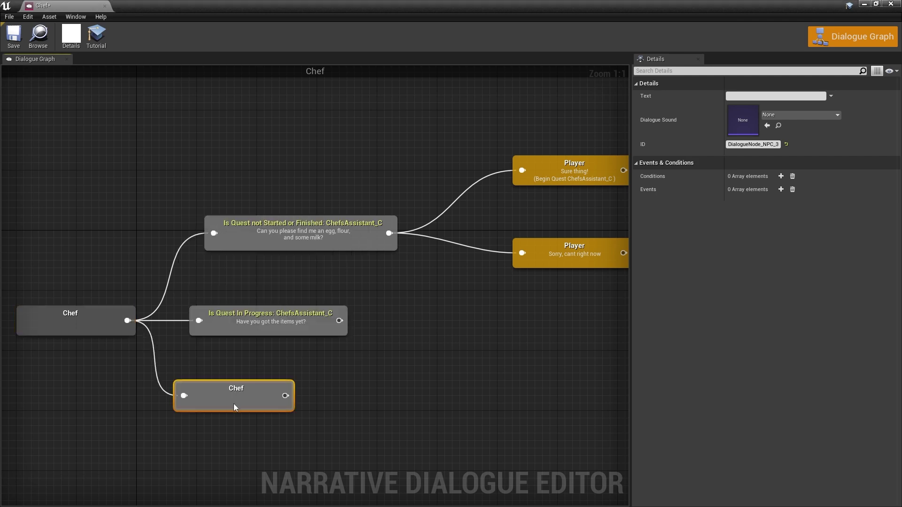
pyautogui.moveTo(236, 403); pyautogui.dragTo(258, 396)
pyautogui.click(745, 96)
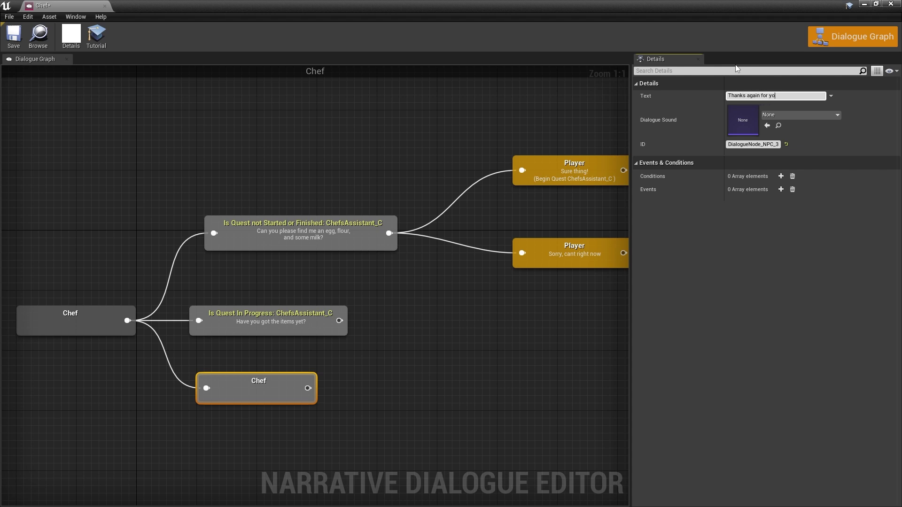
# Give the "Thanks again for your help" Chef node an NC_IsQuestSucceeded condition for the ChefsAssistant quest
pyautogui.click(781, 176)
pyautogui.click(776, 189)
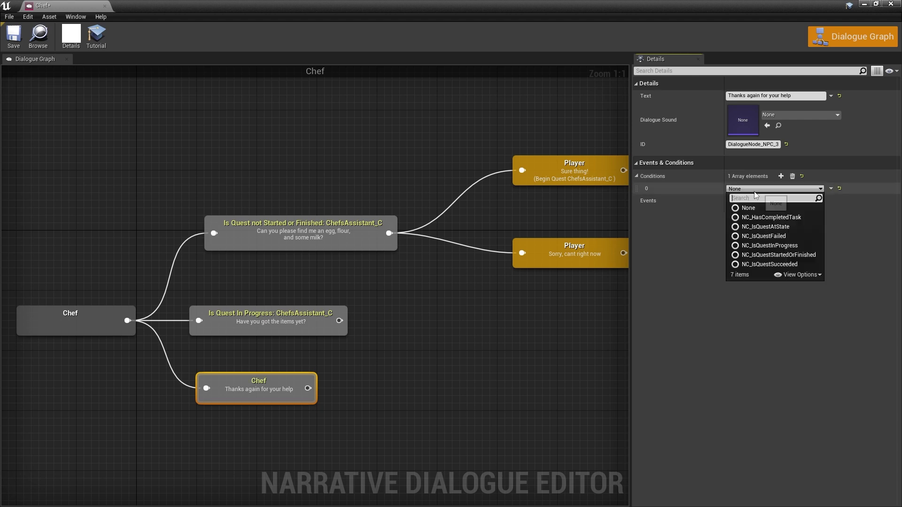
pyautogui.click(769, 270)
pyautogui.click(642, 189)
pyautogui.click(650, 214)
pyautogui.click(651, 201)
pyautogui.click(736, 215)
pyautogui.click(758, 245)
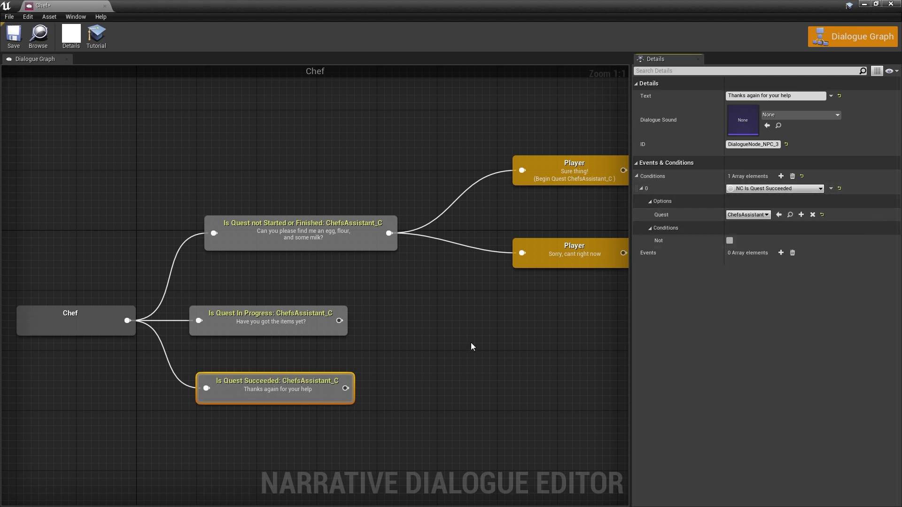
# Space out the Chef responses vertically, lowering the "Thanks again for your help" and "Have you got the items yet?" nodes
pyautogui.click(371, 322)
pyautogui.scroll(-3, 364, 315)
pyautogui.click(279, 347)
pyautogui.click(295, 308)
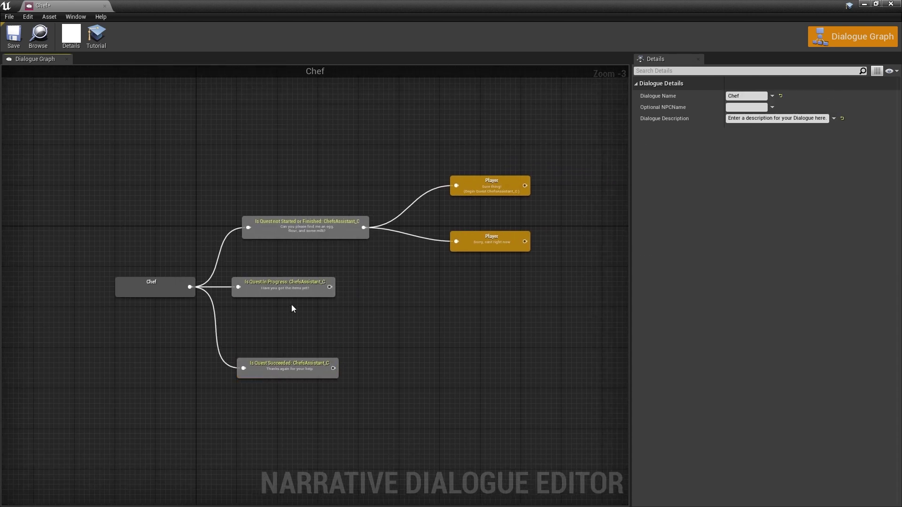
pyautogui.scroll(3, 289, 296)
pyautogui.click(346, 313)
# Add a Player reply to "Have you got the items yet?" with the text "Yes, I have them here"
pyautogui.moveTo(482, 276); pyautogui.dragTo(481, 276)
pyautogui.click(517, 314)
pyautogui.moveTo(526, 295); pyautogui.dragTo(472, 280)
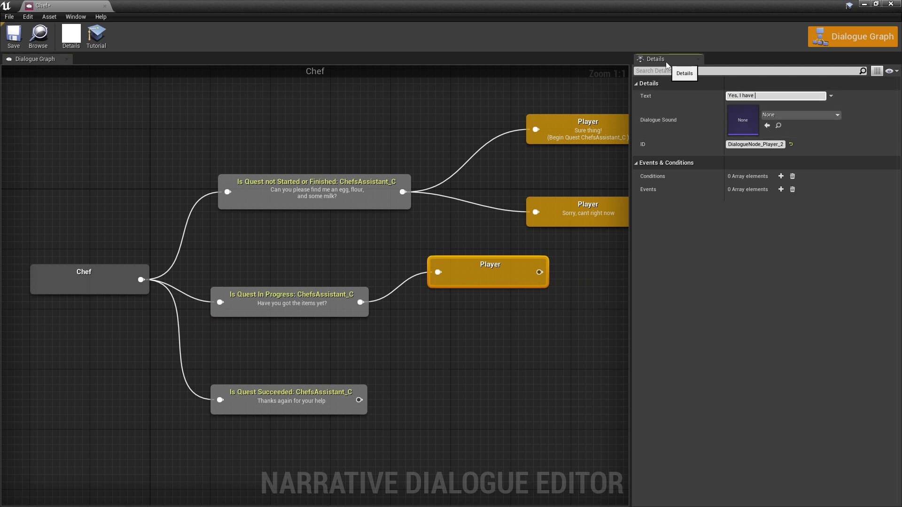
pyautogui.click(379, 332)
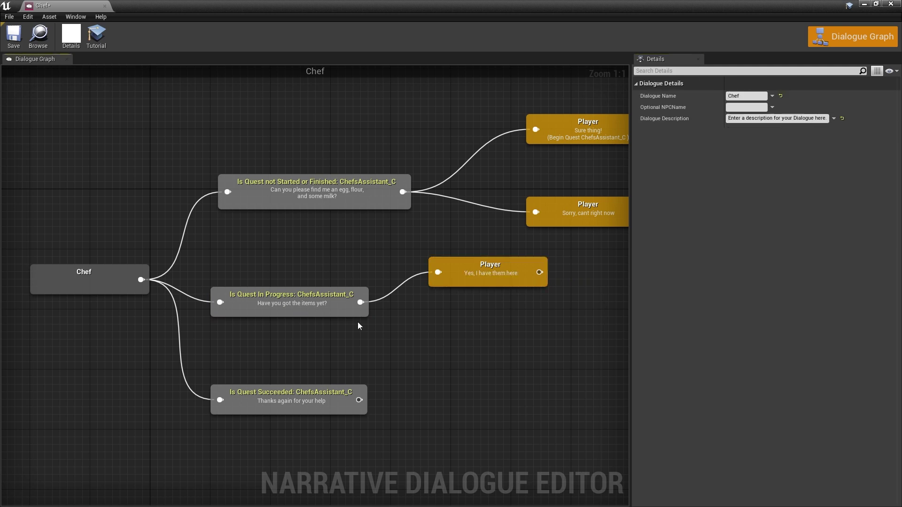
# Add a second Player reply below it, "No, I don't have them", and move the ingredient request's two replies closer to their Chef node
pyautogui.moveTo(371, 313); pyautogui.dragTo(430, 340)
pyautogui.click(472, 179)
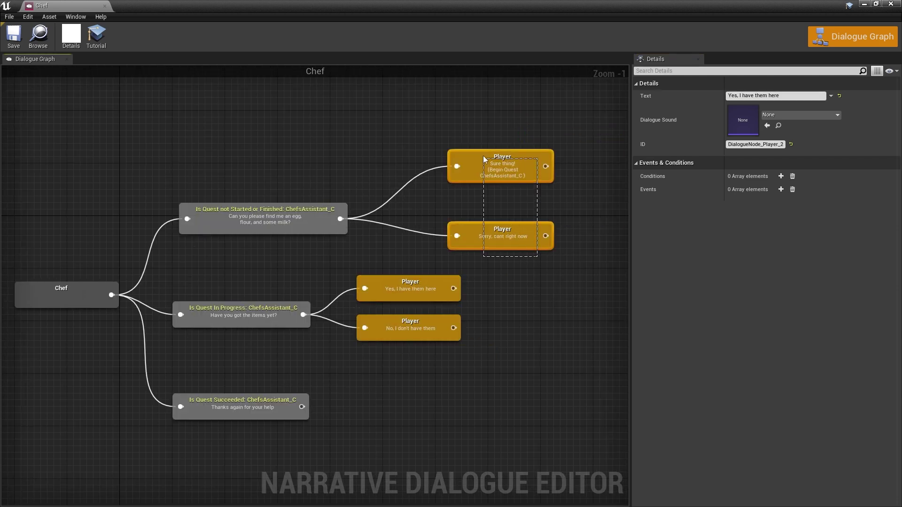
pyautogui.click(442, 151)
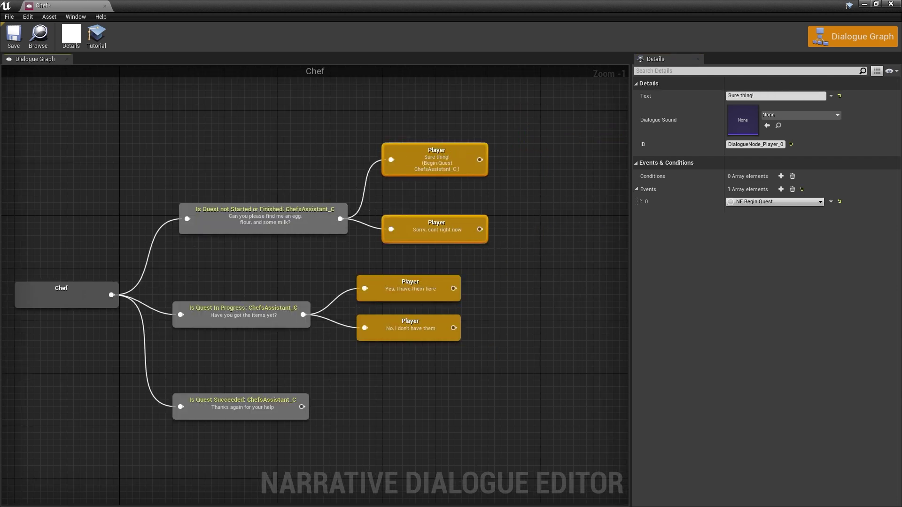
pyautogui.click(255, 289)
# Open the ChefsAssistant quest's graph, disconnect the success state from the ingredient tasks and move it farther away
pyautogui.click(860, 5)
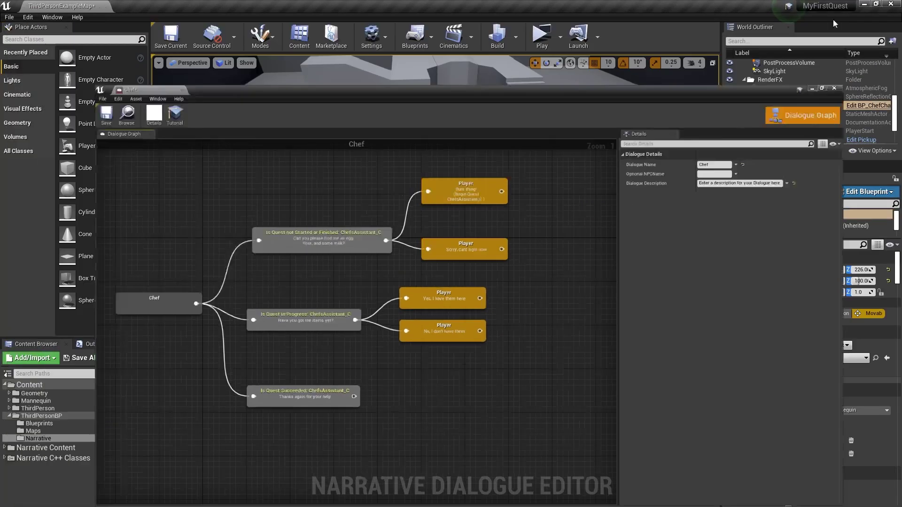
pyautogui.doubleClick(238, 346)
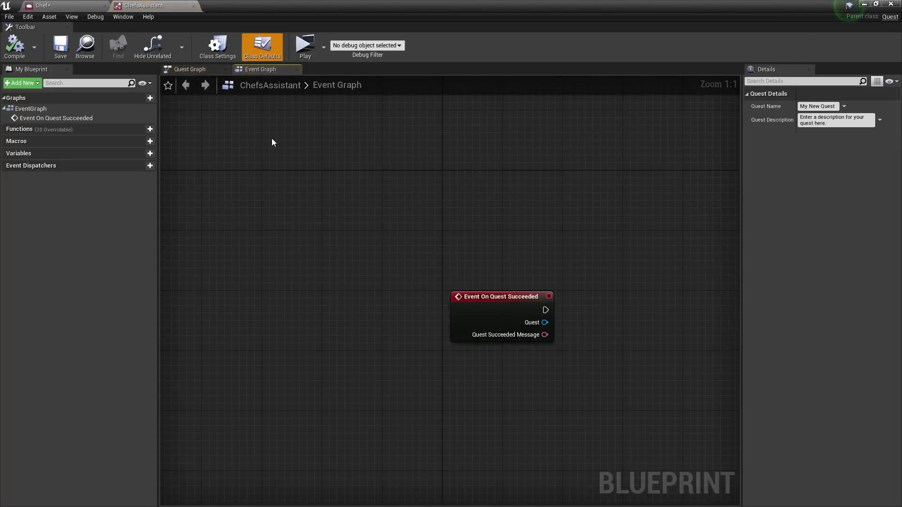
pyautogui.click(195, 70)
pyautogui.moveTo(558, 284); pyautogui.dragTo(357, 328, button='right')
pyautogui.moveTo(336, 318); pyautogui.dragTo(672, 166)
pyautogui.moveTo(564, 271); pyautogui.dragTo(456, 262, button='right')
pyautogui.scroll(-1, 460, 282)
pyautogui.click(477, 276)
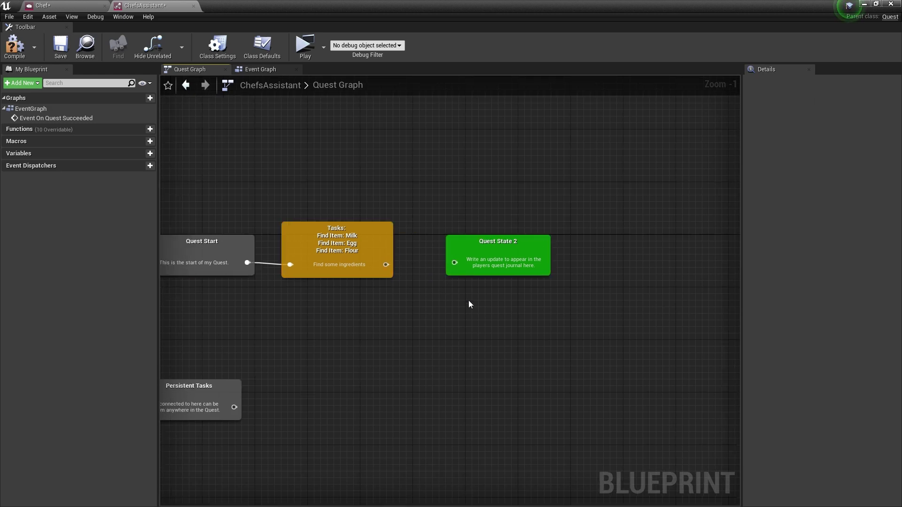
pyautogui.moveTo(492, 266); pyautogui.dragTo(636, 261)
# Add another quest step linked from the ingredient tasks and move the success state farther along to make room
pyautogui.moveTo(384, 264); pyautogui.dragTo(428, 258)
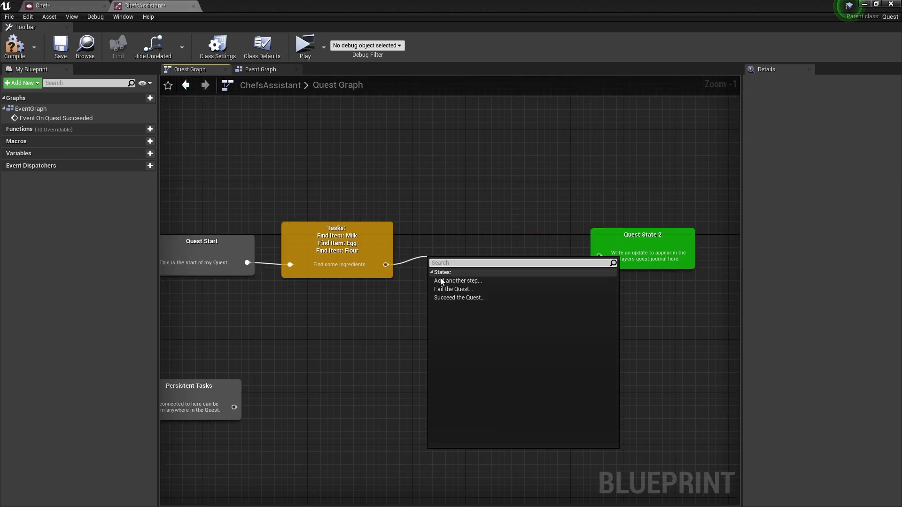
pyautogui.click(453, 280)
pyautogui.moveTo(677, 251); pyautogui.dragTo(515, 258, button='right')
pyautogui.moveTo(516, 260); pyautogui.dragTo(634, 266)
# Add a Select Dialogue Reply task after the new quest state and link it to the success state
pyautogui.moveTo(360, 270); pyautogui.dragTo(396, 258)
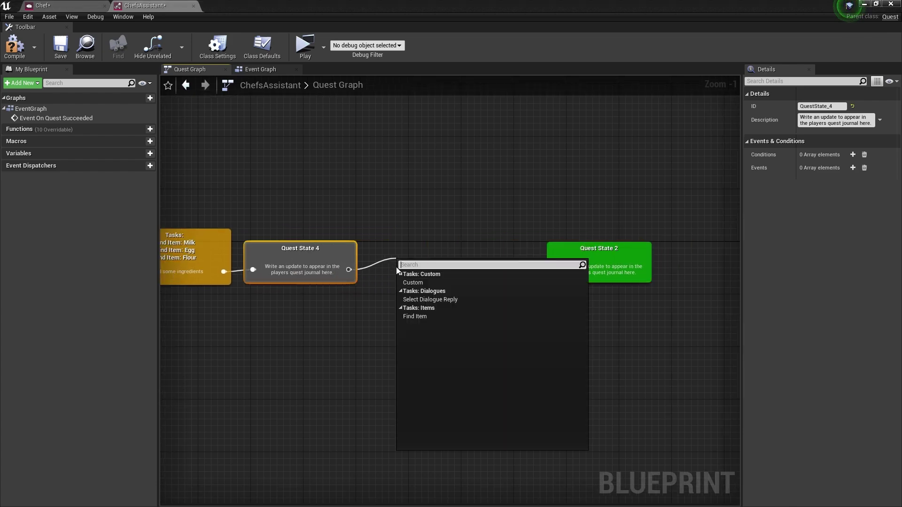
pyautogui.click(437, 300)
pyautogui.moveTo(500, 298); pyautogui.dragTo(399, 314, button='right')
pyautogui.moveTo(384, 280); pyautogui.dragTo(371, 278)
pyautogui.moveTo(481, 309); pyautogui.dragTo(469, 353)
pyautogui.press('Delete')
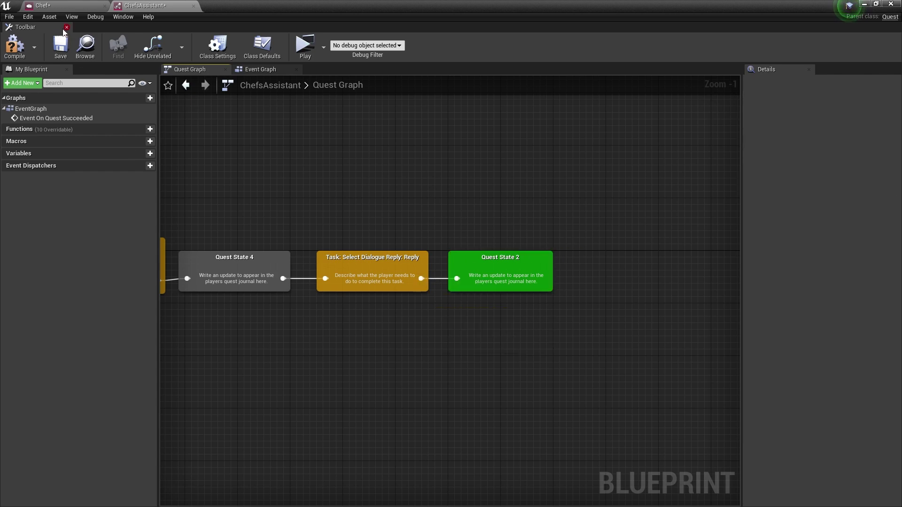
# In the Chef dialogue, set the ID of the "Yes, I have them here" reply to GiveItemsToChef and copy it
pyautogui.click(61, 5)
pyautogui.click(429, 261)
pyautogui.scroll(1, 419, 258)
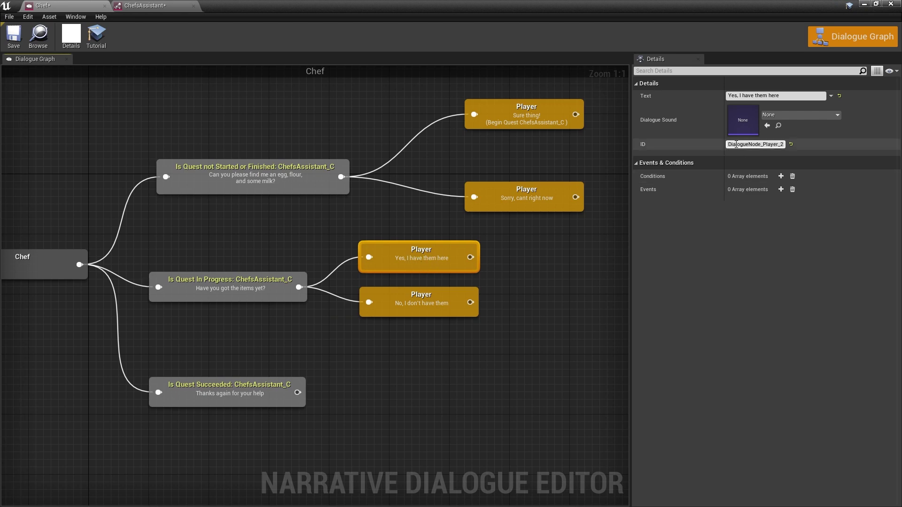
pyautogui.write('G')
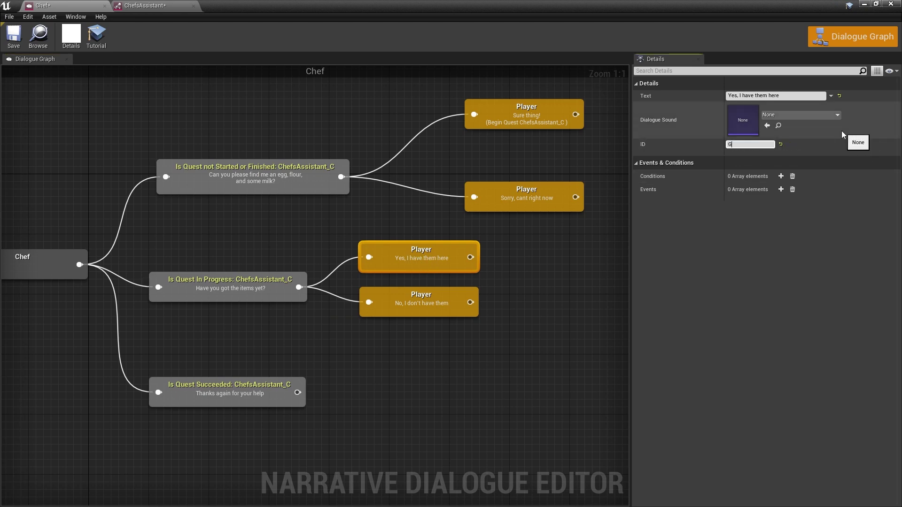
pyautogui.write('iveItemsToChef')
pyautogui.press('Return')
pyautogui.hotkey('ctrl', 'c')
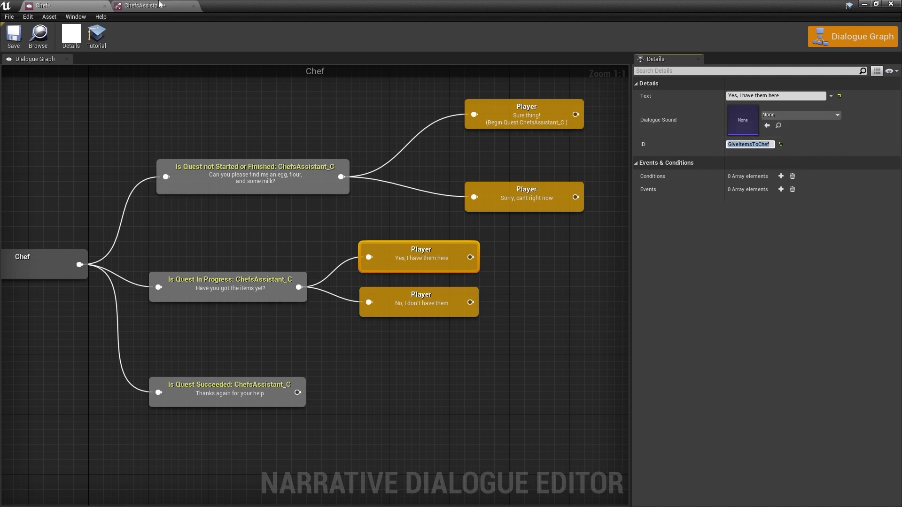
# Set the Select Dialogue Reply task's Reply ID to GiveItemsToChef in the ChefsAssistant quest and shift the success state clear of it
pyautogui.click(181, 6)
pyautogui.click(370, 276)
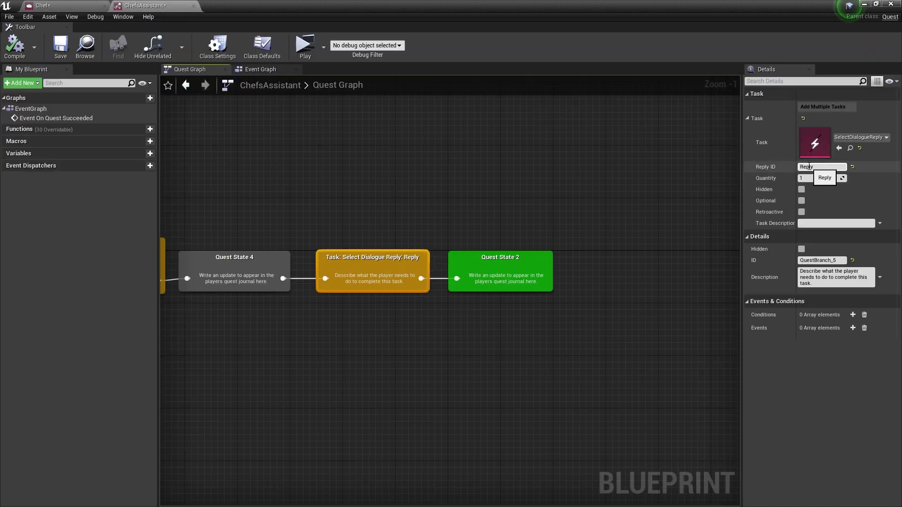
pyautogui.hotkey('ctrl', 'v')
pyautogui.press('Return')
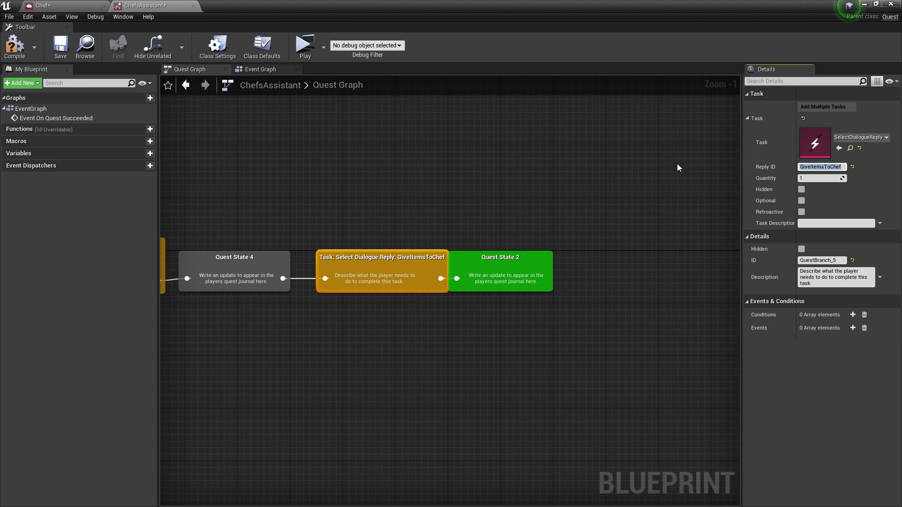
pyautogui.click(531, 280)
# Set the description of the GiveItemsToChef task node to "Give the items to the chef."
pyautogui.click(435, 285)
pyautogui.click(836, 272)
pyautogui.write('Give the items to the')
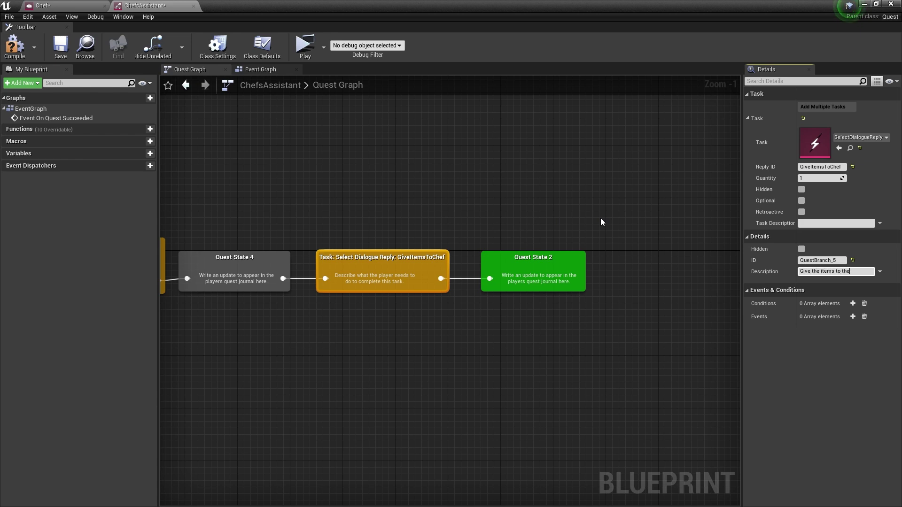
pyautogui.write(' chef.')
pyautogui.press('Return')
pyautogui.click(418, 198)
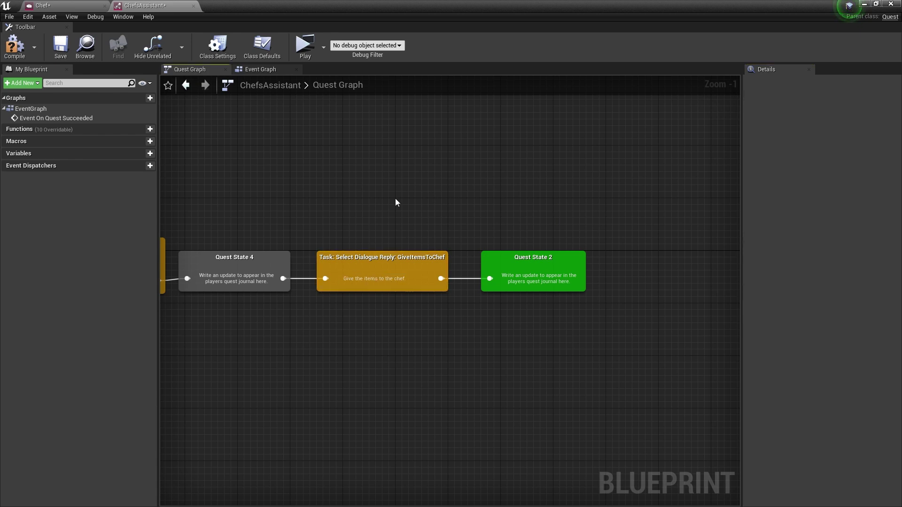
# Review the task descriptions, then compile and save the ChefsAssistant quest and save the Chef dialogue
pyautogui.scroll(-1, 465, 230)
pyautogui.click(348, 306)
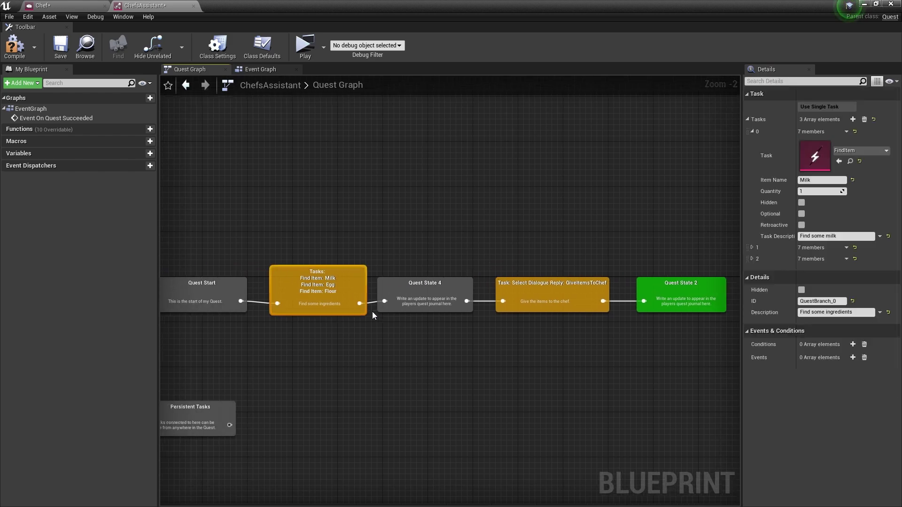
pyautogui.click(550, 289)
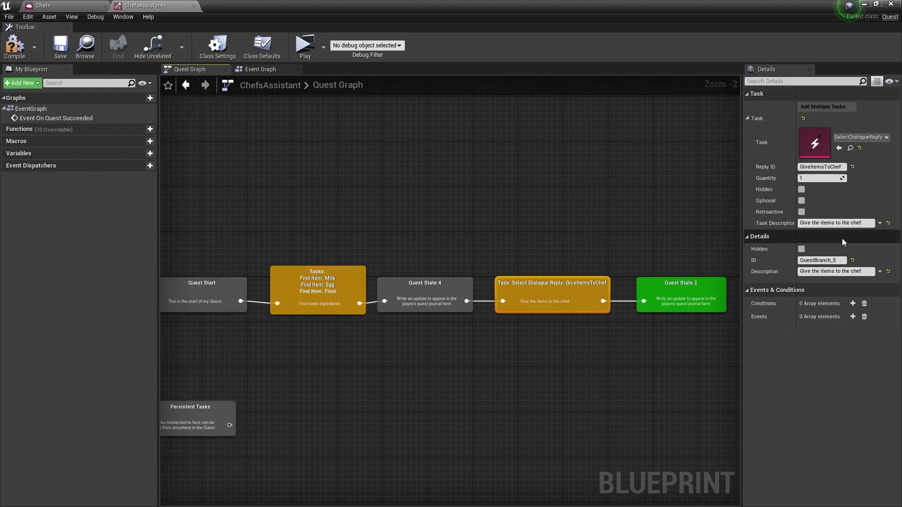
pyautogui.click(855, 225)
pyautogui.click(603, 240)
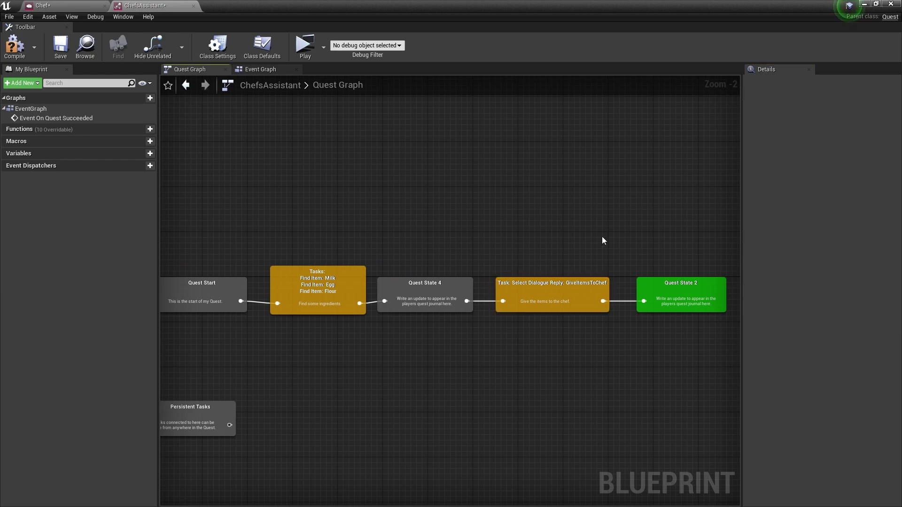
pyautogui.click(15, 46)
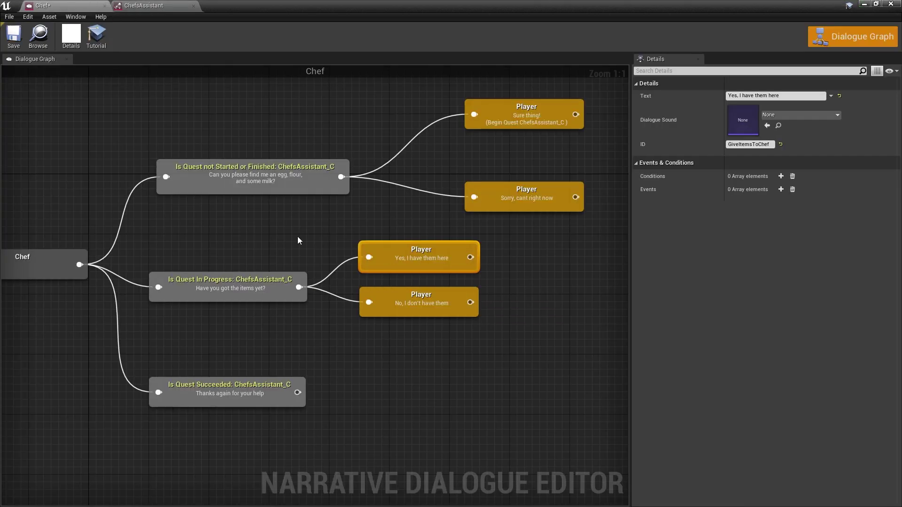
pyautogui.click(7, 41)
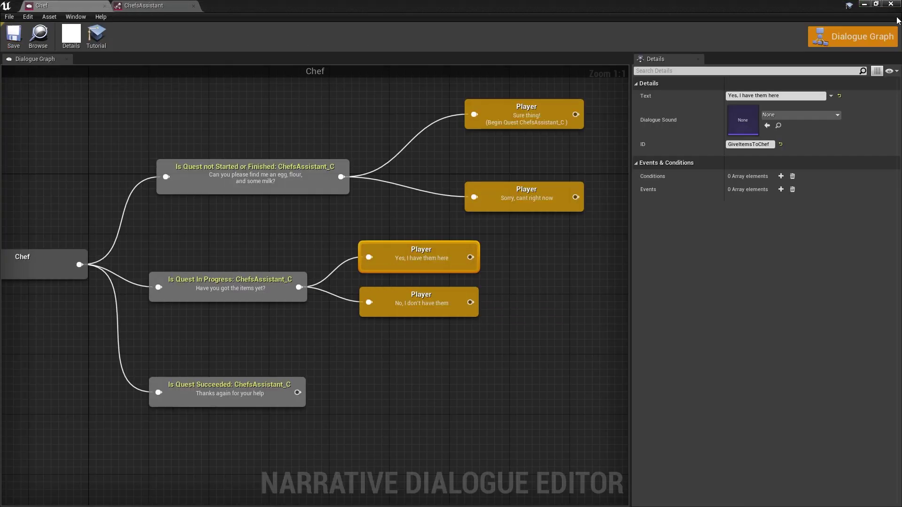
# Close the asset editor, play the level and run to the Chef to start the conversation
pyautogui.click(891, 4)
pyautogui.click(541, 36)
pyautogui.press('w')
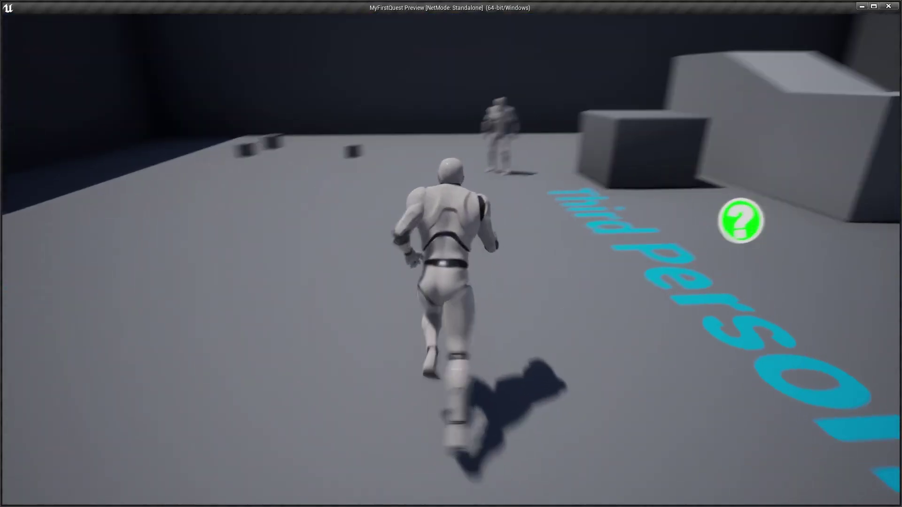
pyautogui.press('e')
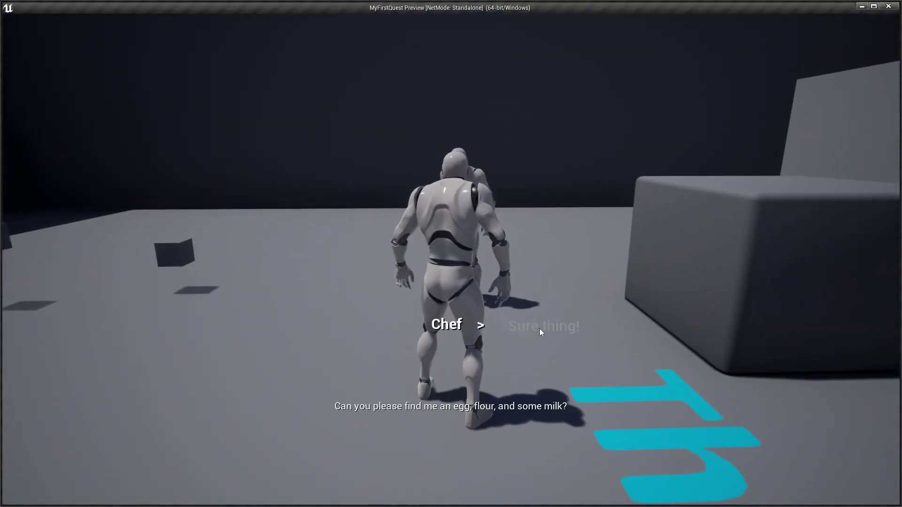
# Accept the Chef's request, collect the ingredients, answer "Yes, I have them here" to hand them in, and end the play session
pyautogui.click(542, 326)
pyautogui.press('w')
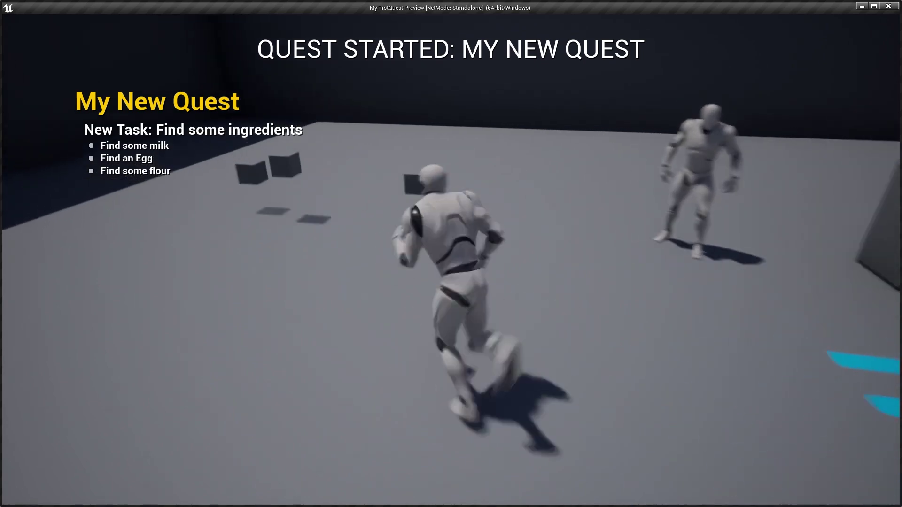
pyautogui.press('a')
pyautogui.press('w')
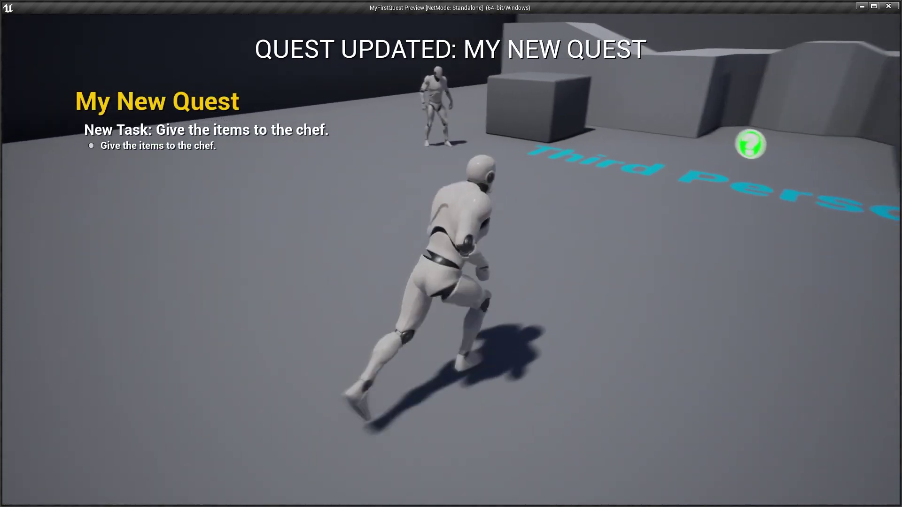
pyautogui.press('w')
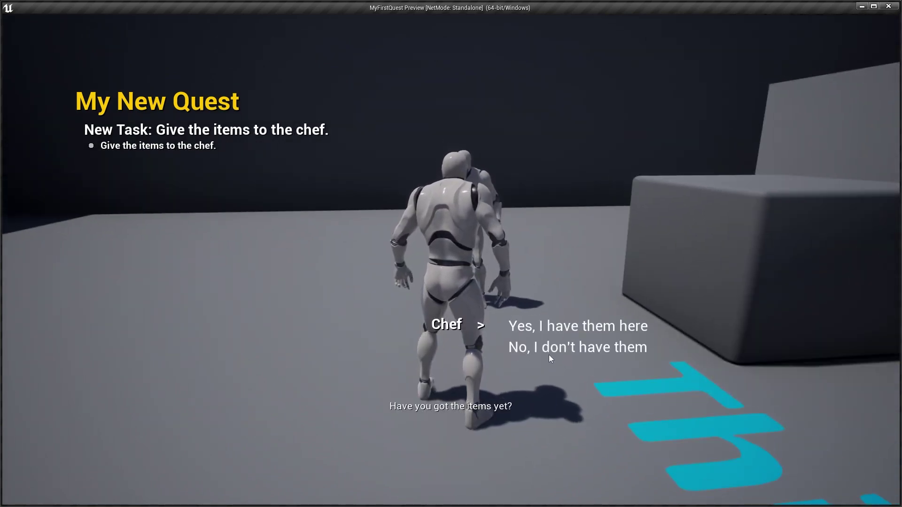
pyautogui.click(552, 325)
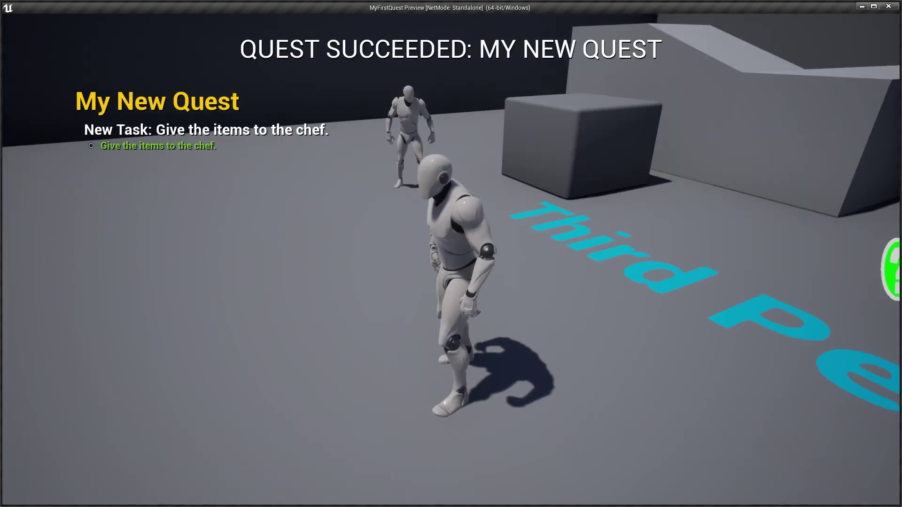
pyautogui.press('Escape')
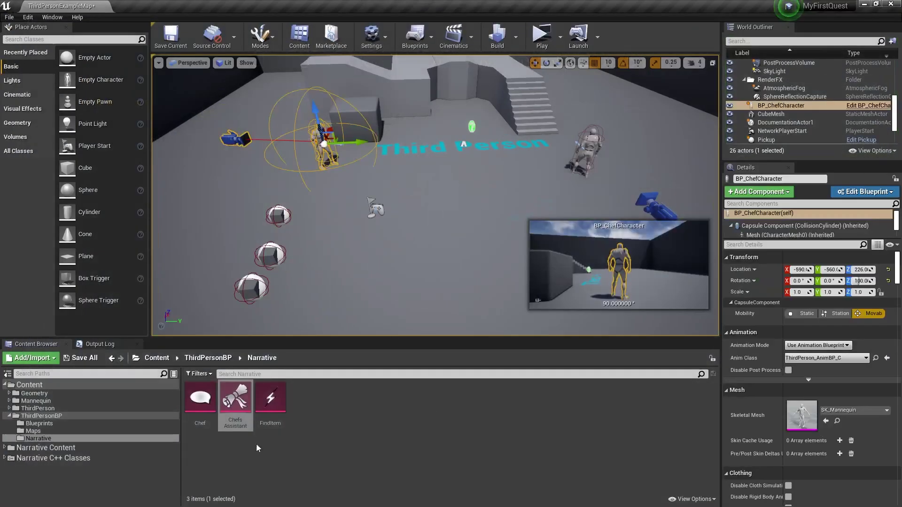
# Open the Chef dialogue and, in the ChefsAssistant quest, set the ID of the state before the GiveItemsToChef task to GotItems and compile
pyautogui.doubleClick(201, 399)
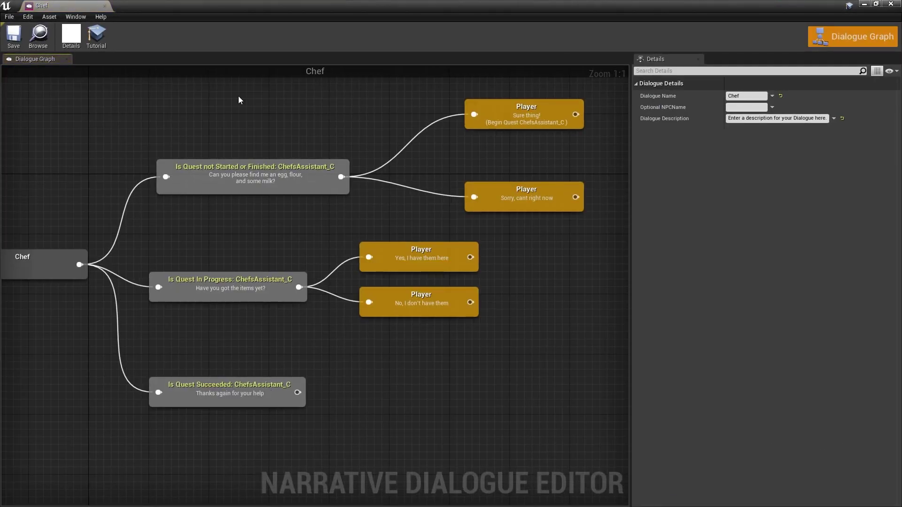
pyautogui.click(418, 268)
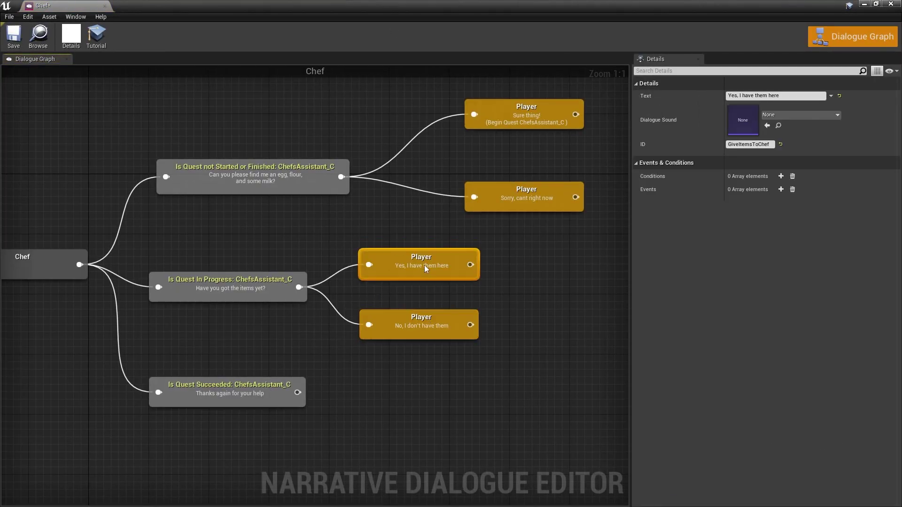
pyautogui.click(864, 4)
pyautogui.doubleClick(241, 410)
pyautogui.click(179, 70)
pyautogui.click(479, 277)
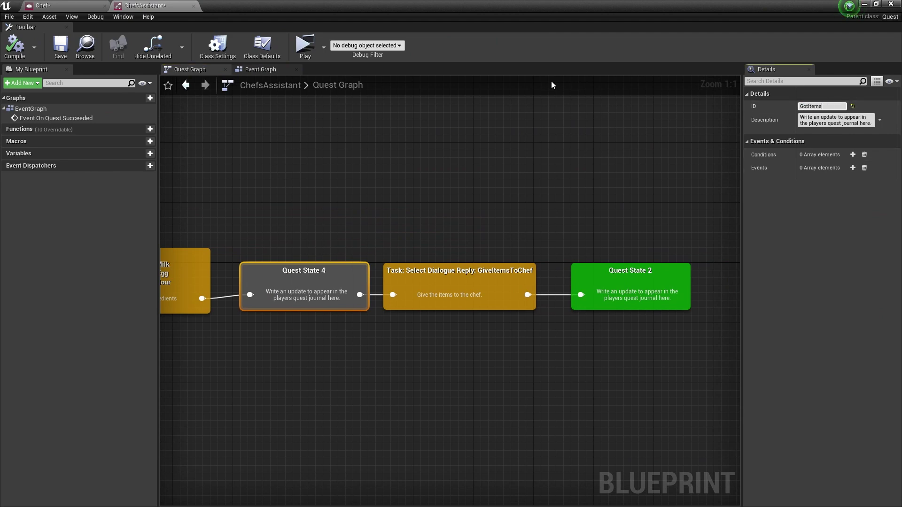
pyautogui.click(8, 54)
# Add an NC_IsQuestAtState condition for quest ChefsAssistant and state GotItems to the "Yes, I have them here" reply, and save the Chef dialogue
pyautogui.click(84, 7)
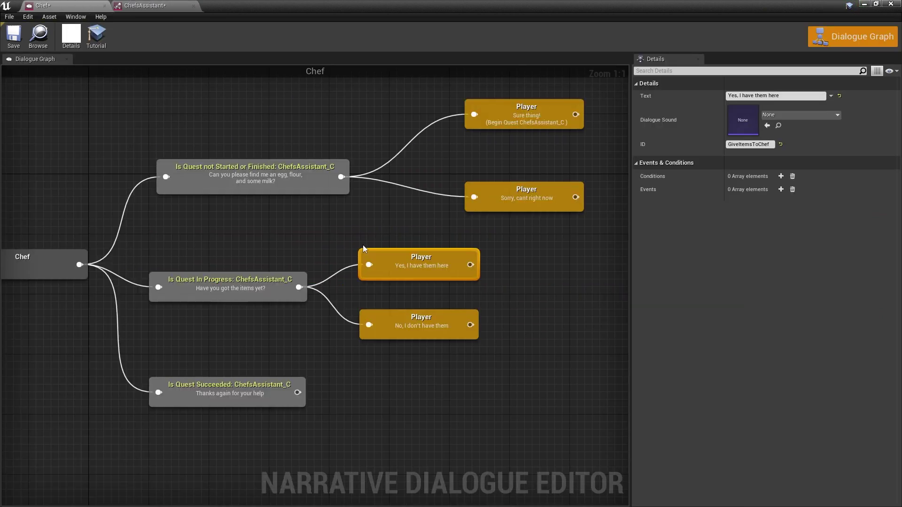
pyautogui.click(781, 176)
pyautogui.click(771, 188)
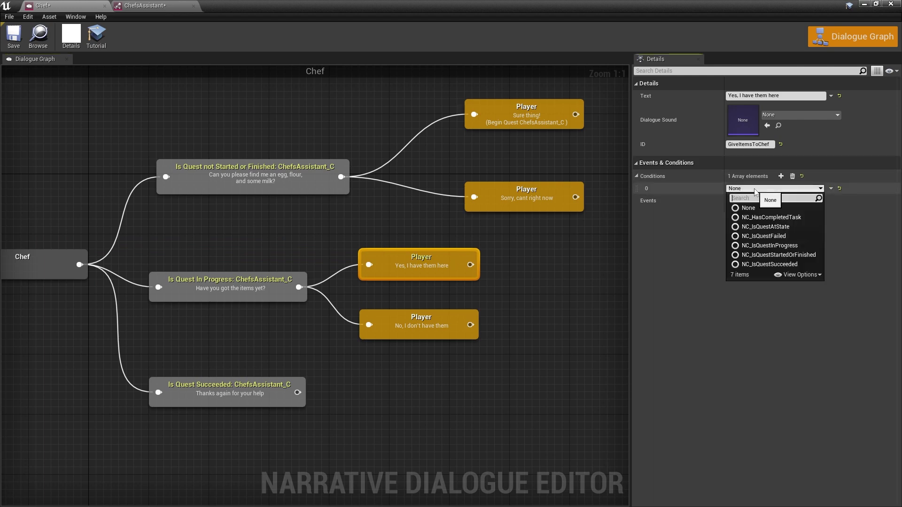
pyautogui.click(766, 227)
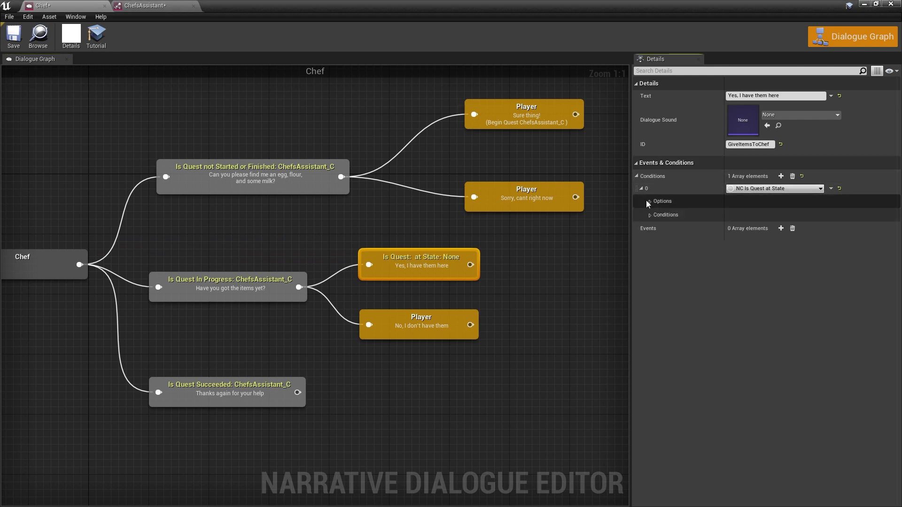
pyautogui.click(650, 201)
pyautogui.click(736, 215)
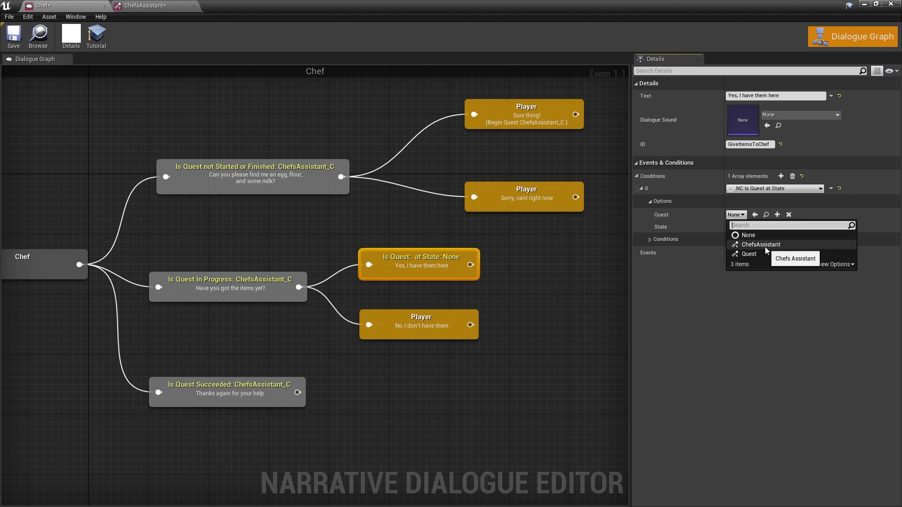
pyautogui.click(756, 247)
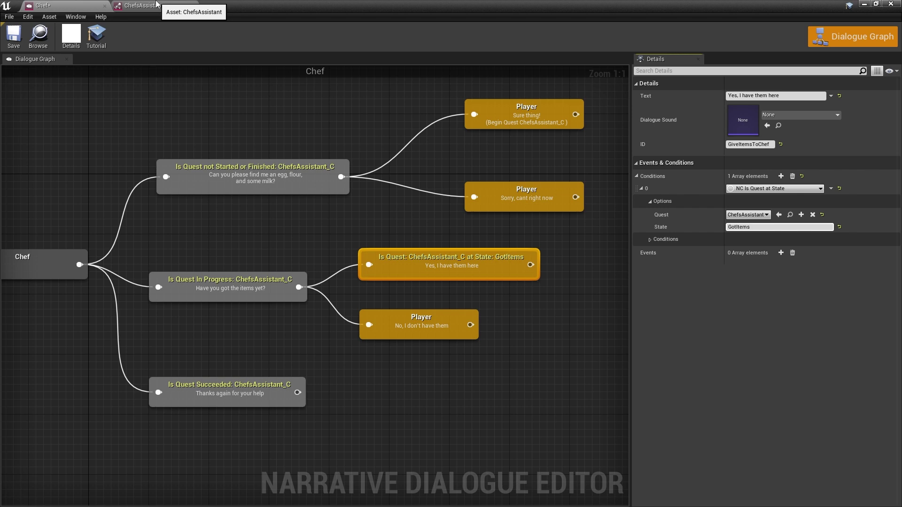
pyautogui.click(14, 38)
# Check the Got Items state in the quest graph, then reposition the "Yes, I have them here" reply in the Chef dialogue and save
pyautogui.click(145, 5)
pyautogui.click(302, 294)
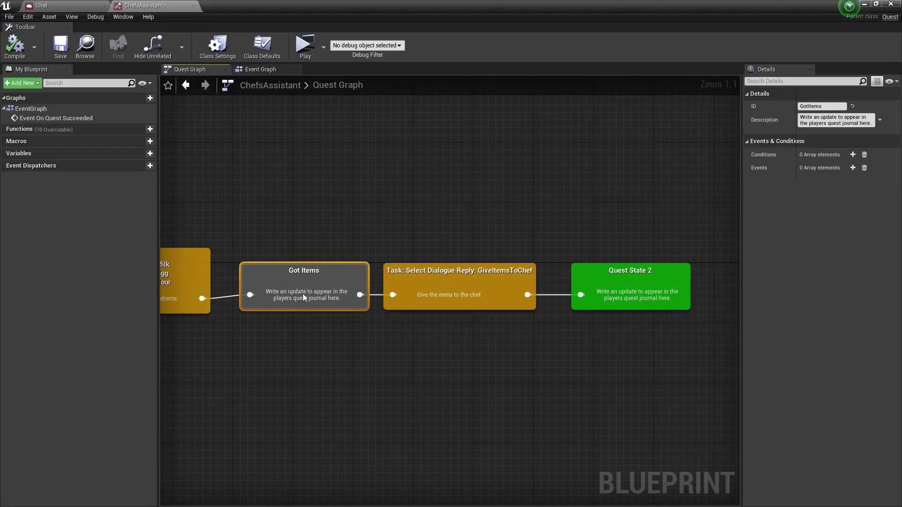
pyautogui.scroll(-2, 412, 303)
pyautogui.moveTo(412, 303)
pyautogui.mouseDown()
pyautogui.moveTo(402, 298)
pyautogui.moveTo(412, 310)
pyautogui.mouseUp()
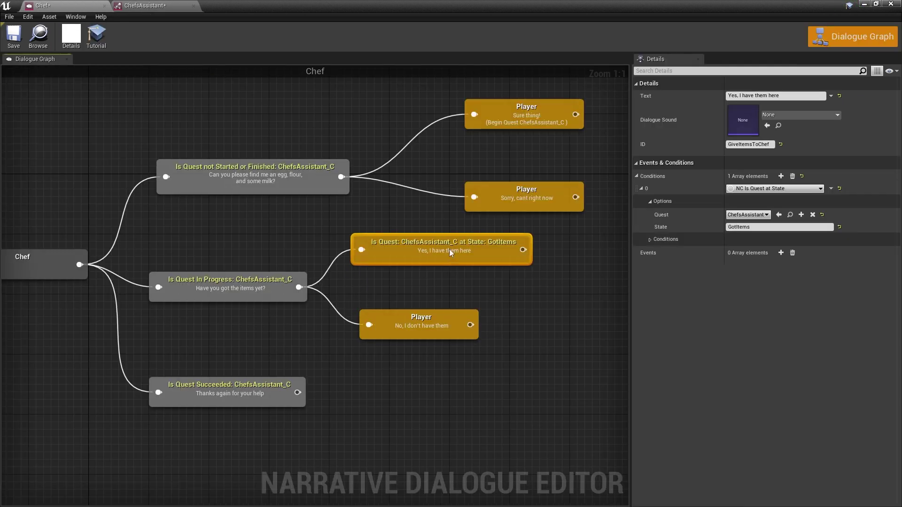
pyautogui.click(407, 240)
pyautogui.click(13, 37)
pyautogui.click(471, 288)
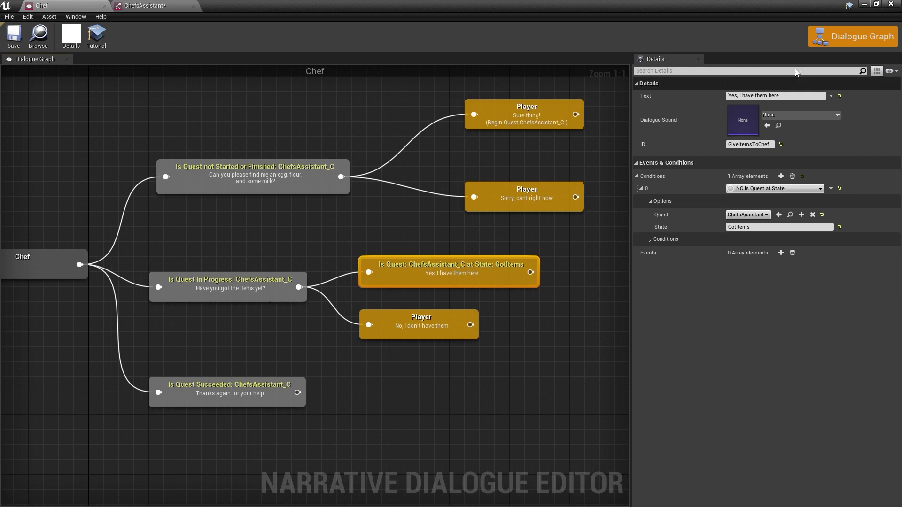
# Close the asset editor, play the level, run to the Chef and accept the request with "Sure thing!"
pyautogui.click(891, 4)
pyautogui.click(551, 30)
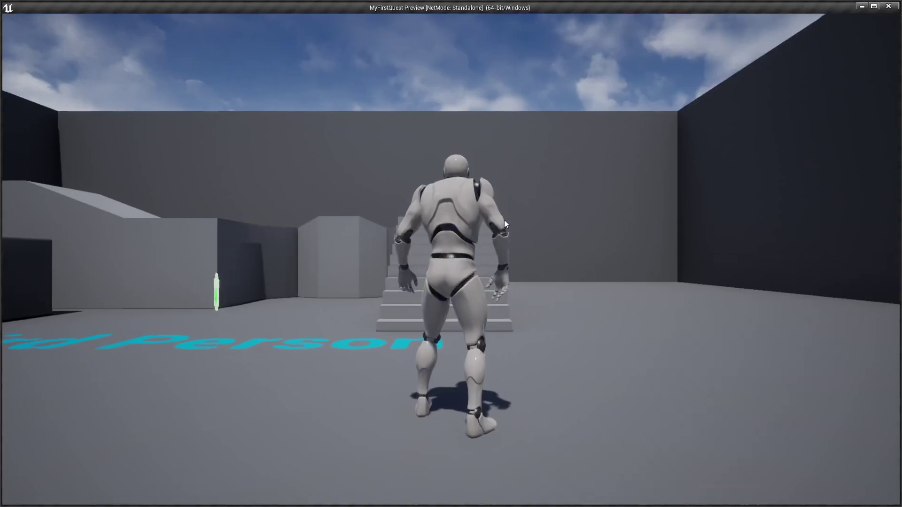
pyautogui.press('w')
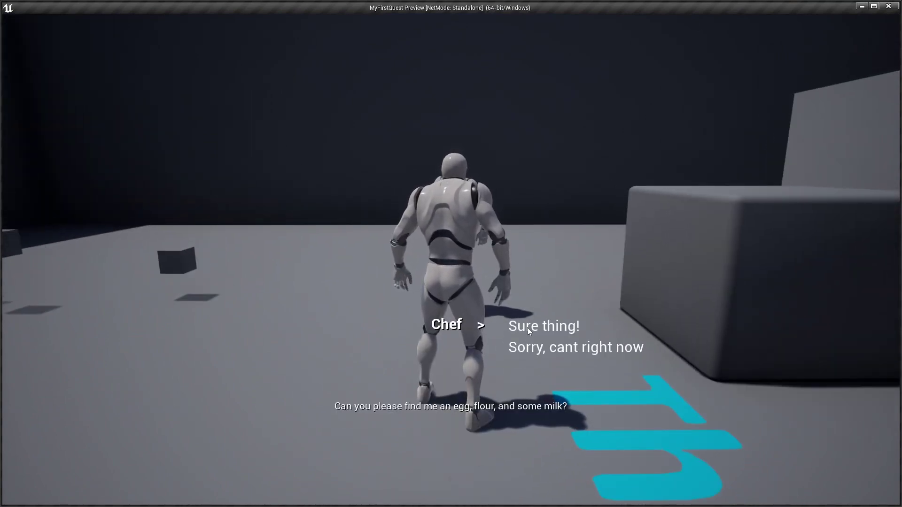
pyautogui.click(536, 327)
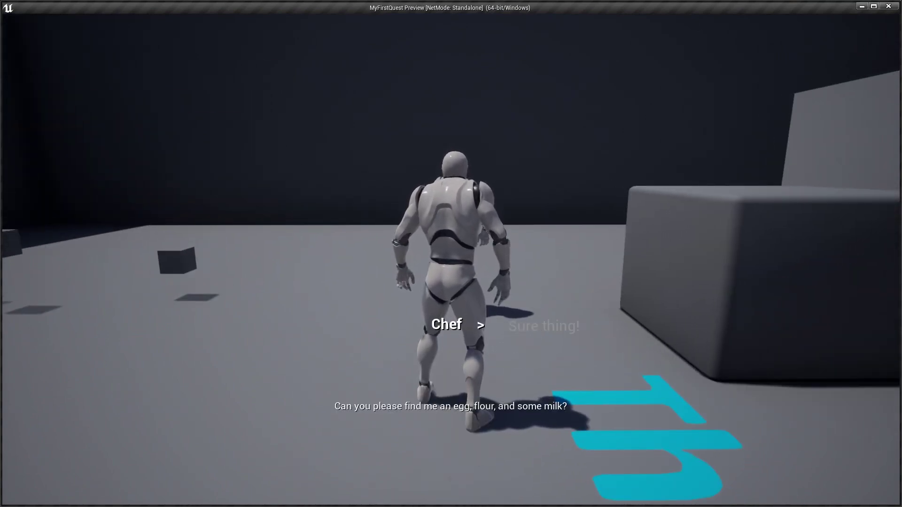
# Collect only the milk, return to the Chef and answer that the items have not been gathered
pyautogui.press('w')
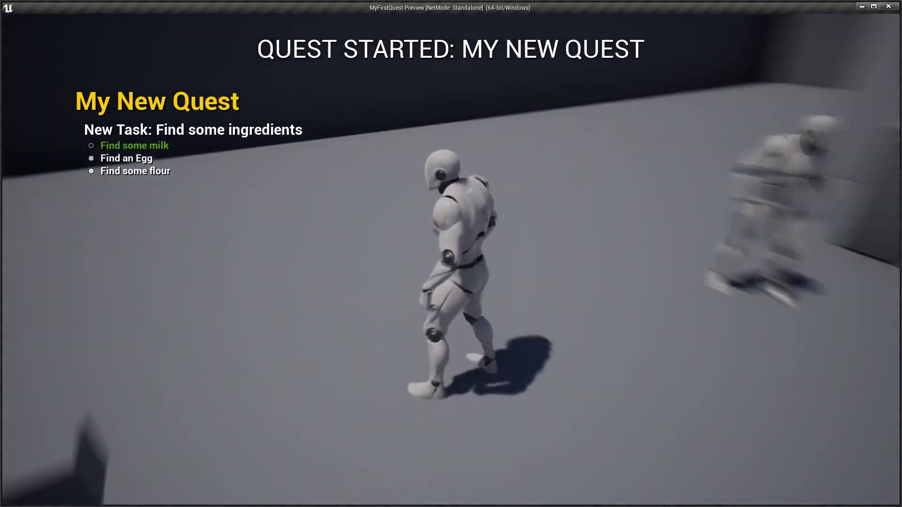
pyautogui.press('e')
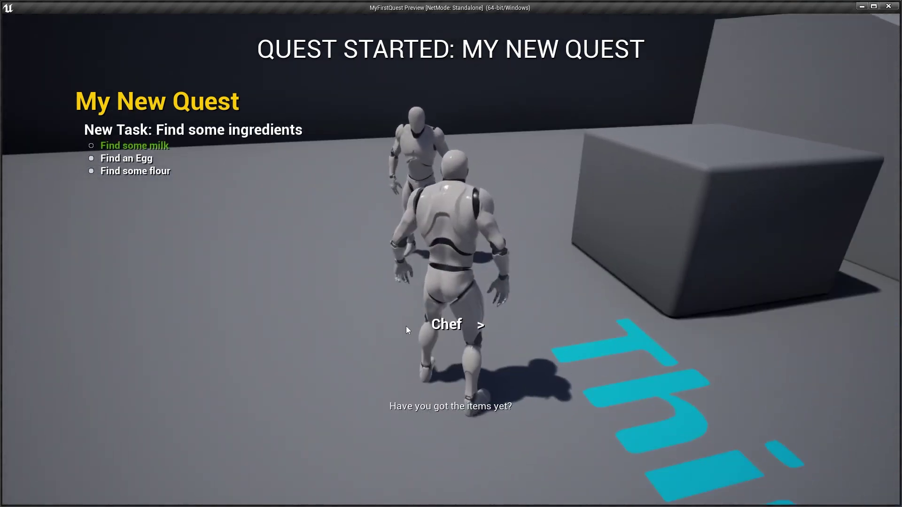
pyautogui.click(578, 327)
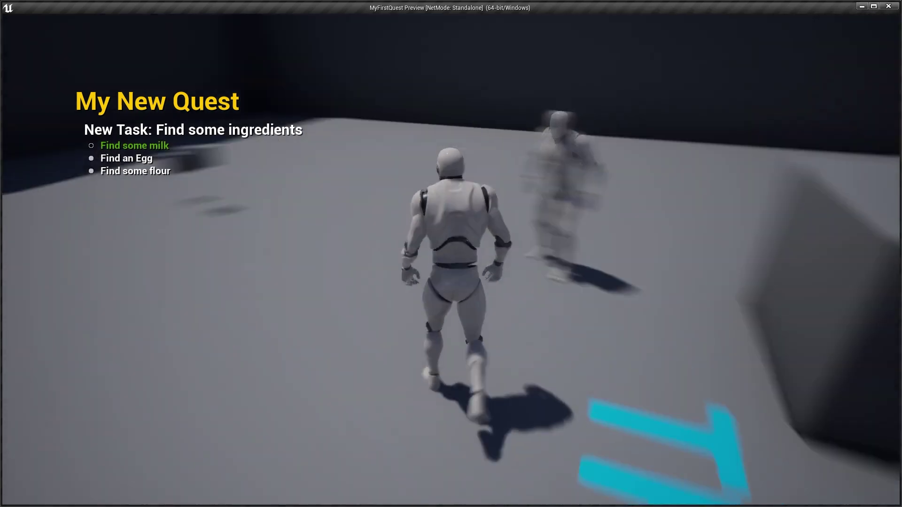
# Collect the egg and flour, run back to the Chef and choose the reply that hands over the items
pyautogui.press('w')
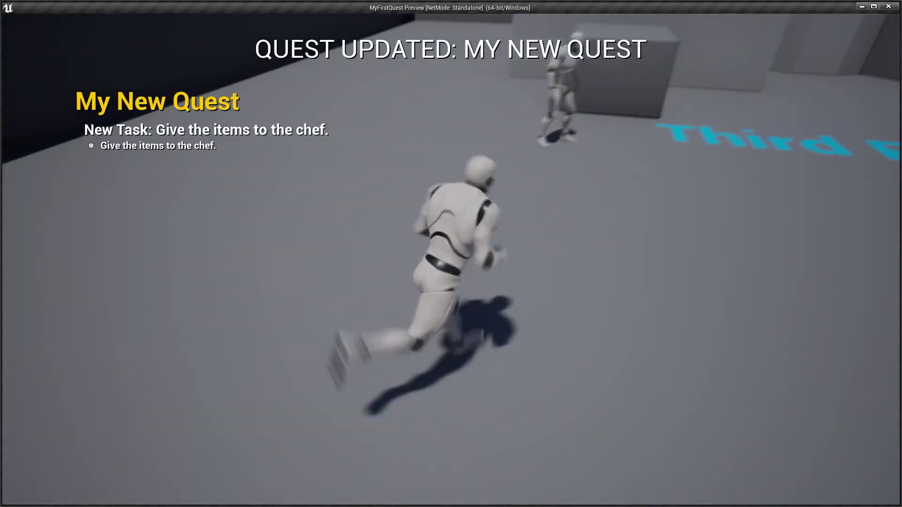
pyautogui.press('w')
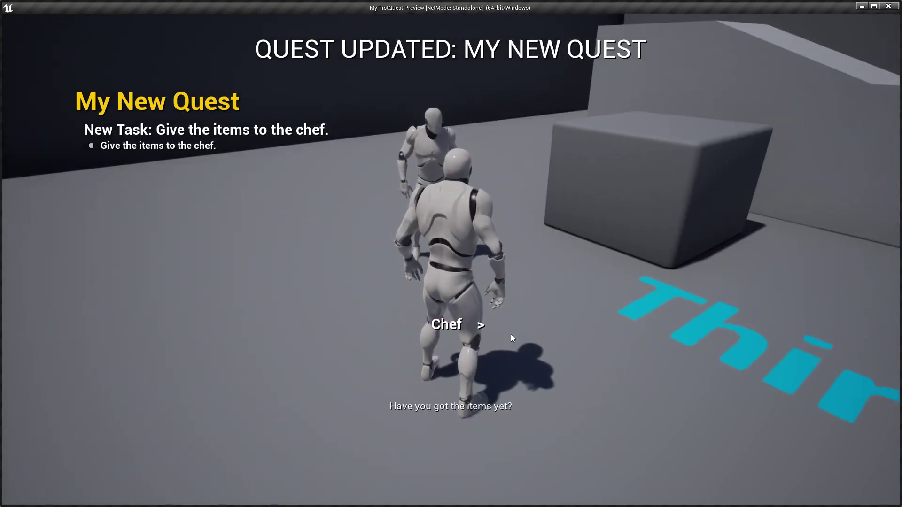
pyautogui.click(536, 328)
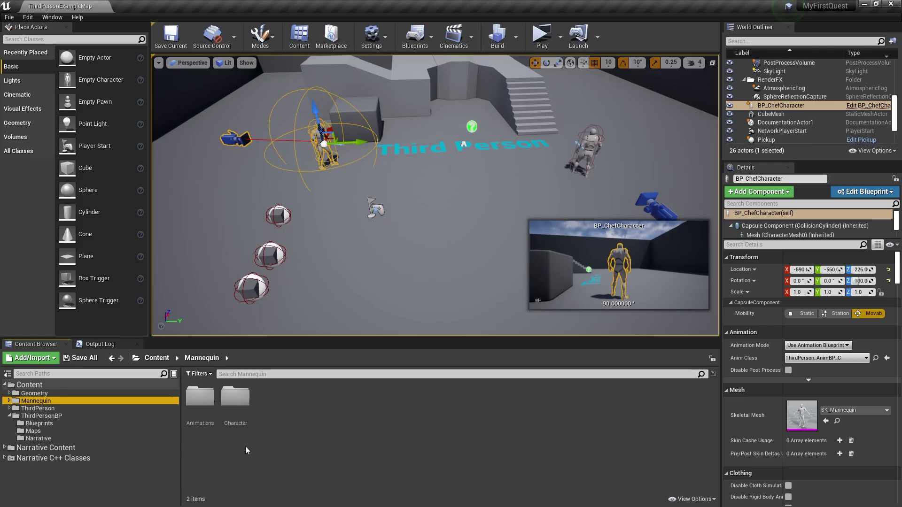
# Create a material instance of M_Male_Body in the Mannequin Character Materials folder
pyautogui.doubleClick(237, 416)
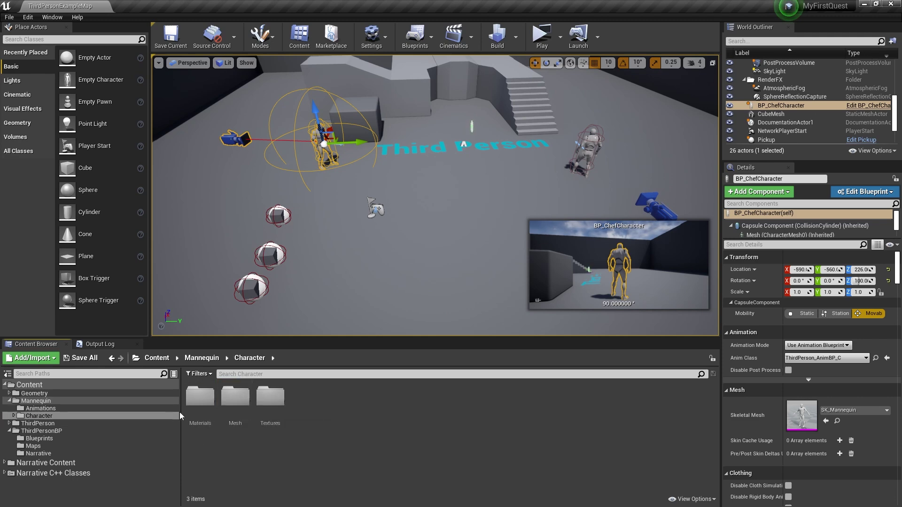
pyautogui.doubleClick(201, 397)
pyautogui.click(237, 403)
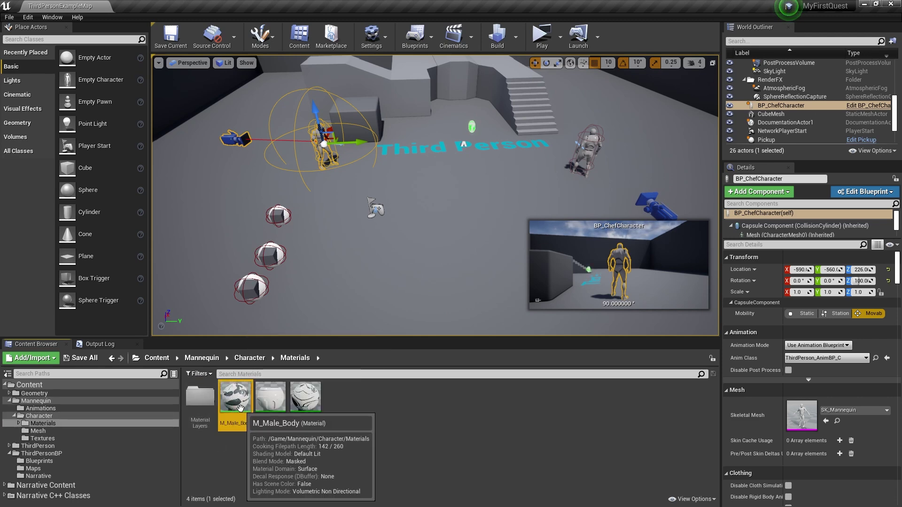
pyautogui.rightClick(240, 407)
pyautogui.click(282, 177)
# Override the body colour of M_Male_Body_Inst with blue, save the material instance and close its editor
pyautogui.doubleClick(270, 405)
pyautogui.click(652, 216)
pyautogui.click(800, 216)
pyautogui.moveTo(676, 263)
pyautogui.mouseDown()
pyautogui.moveTo(618, 250)
pyautogui.moveTo(634, 251)
pyautogui.mouseUp()
pyautogui.moveTo(736, 289); pyautogui.dragTo(738, 256)
pyautogui.click(740, 446)
pyautogui.click(14, 38)
pyautogui.click(891, 4)
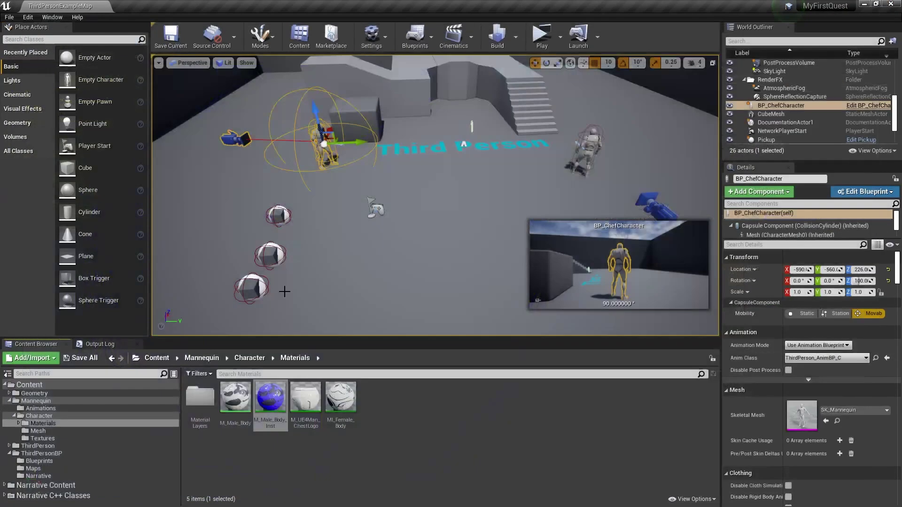
# Search the project content for the quest asset and open the Event Graph of ChefsAssistant
pyautogui.click(52, 386)
pyautogui.write('ques')
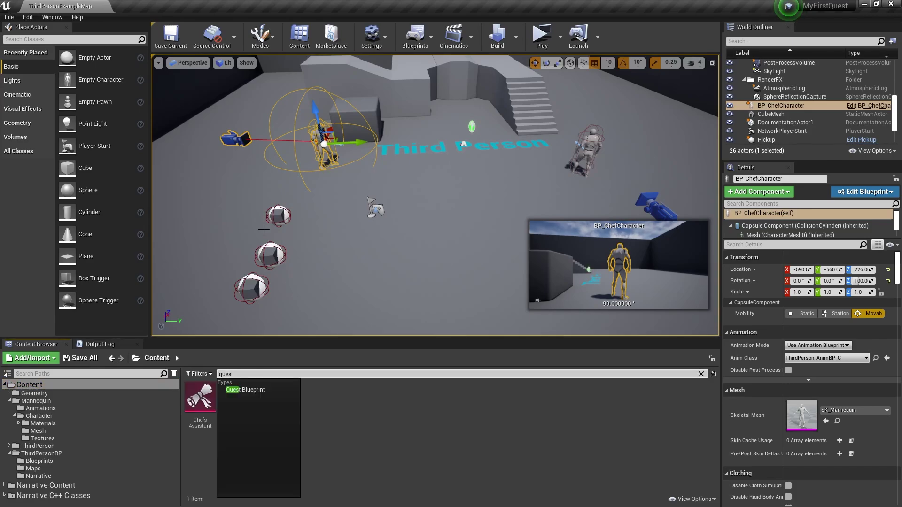
pyautogui.doubleClick(205, 414)
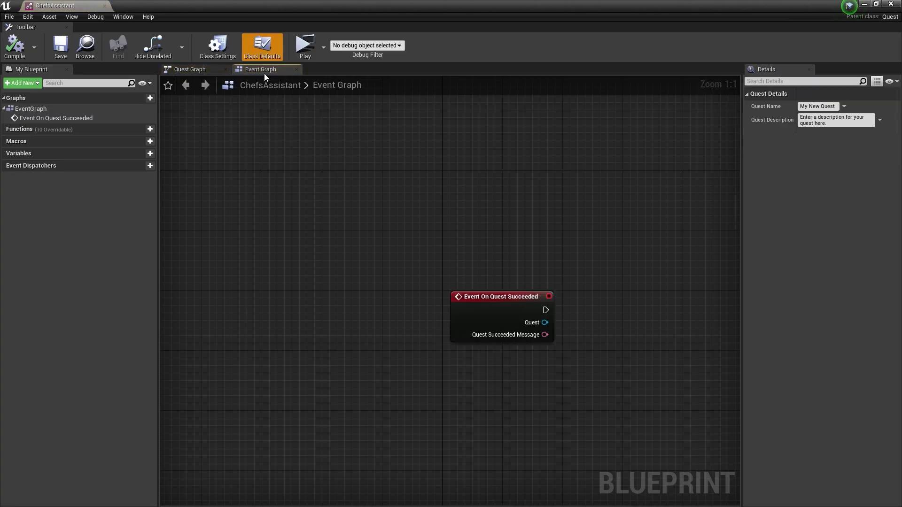
# Add a Get Owning Narrative Component node below Event On Quest Succeeded and connect its return value to a Get Owning Pawn node
pyautogui.rightClick(312, 353)
pyautogui.write('get owning a')
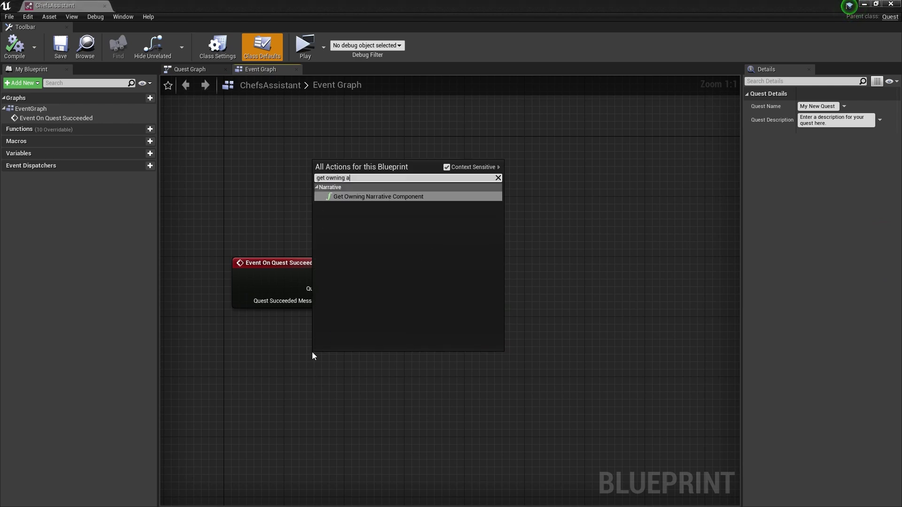
pyautogui.press('Return')
pyautogui.moveTo(387, 368); pyautogui.dragTo(407, 376)
pyautogui.write('get owning p')
pyautogui.press('Return')
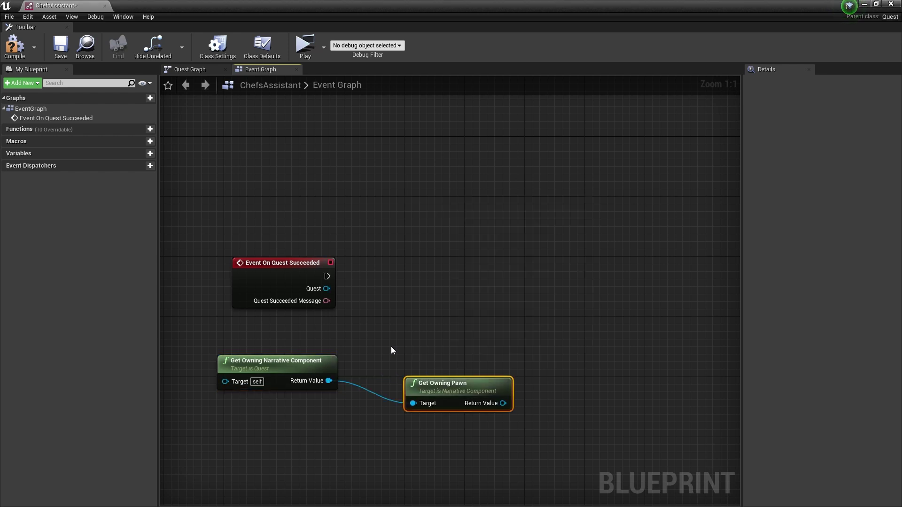
# Move the Get Owning Pawn node closer and cast its return value to ThirdPersonCharacter
pyautogui.moveTo(482, 401); pyautogui.dragTo(437, 371)
pyautogui.moveTo(494, 273); pyautogui.dragTo(494, 272)
pyautogui.write('cast to')
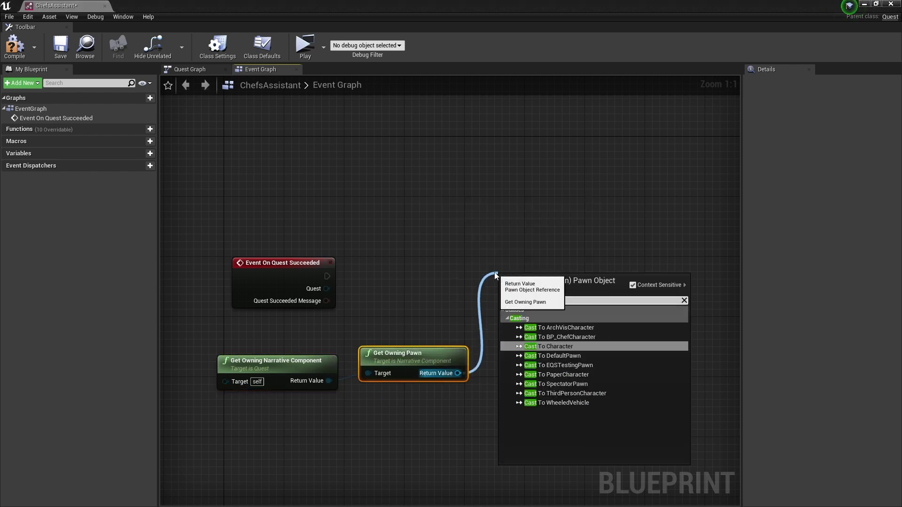
pyautogui.click(576, 393)
# Add a Set Material (Mesh) node from the As Third Person Character output of the cast
pyautogui.moveTo(611, 317); pyautogui.dragTo(694, 304)
pyautogui.write('set material')
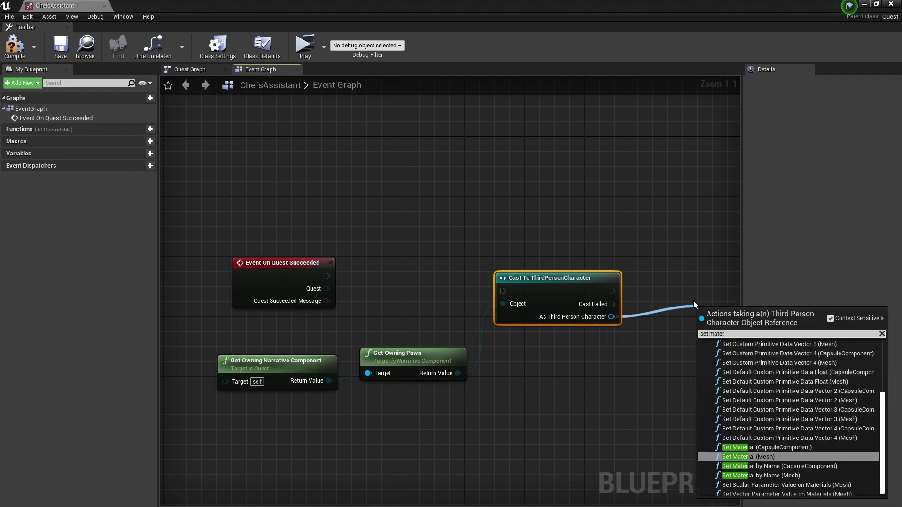
pyautogui.click(757, 455)
pyautogui.moveTo(704, 329); pyautogui.dragTo(515, 379, button='right')
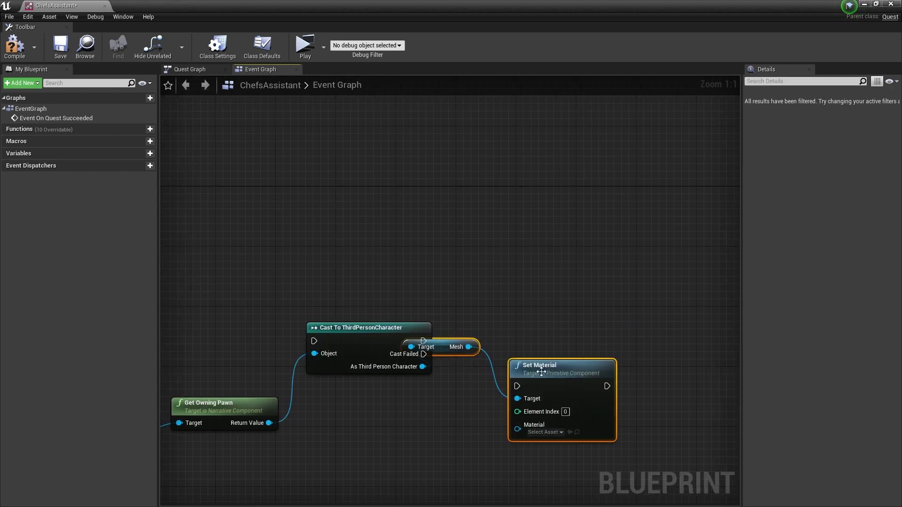
# Set the Material of the Set Material node to M_Male_Body_Inst and align the node beside the cast
pyautogui.moveTo(558, 372); pyautogui.dragTo(601, 401)
pyautogui.click(605, 408)
pyautogui.click(597, 462)
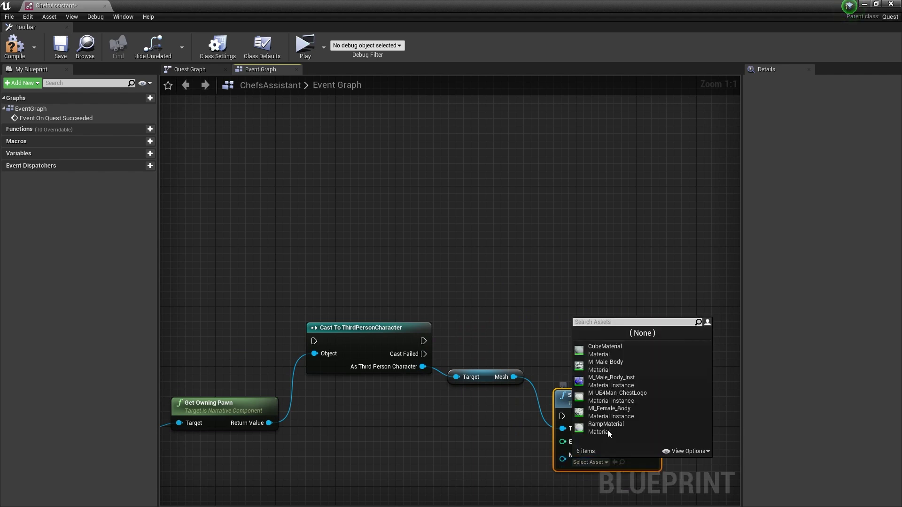
pyautogui.click(609, 357)
pyautogui.moveTo(582, 429); pyautogui.dragTo(583, 339)
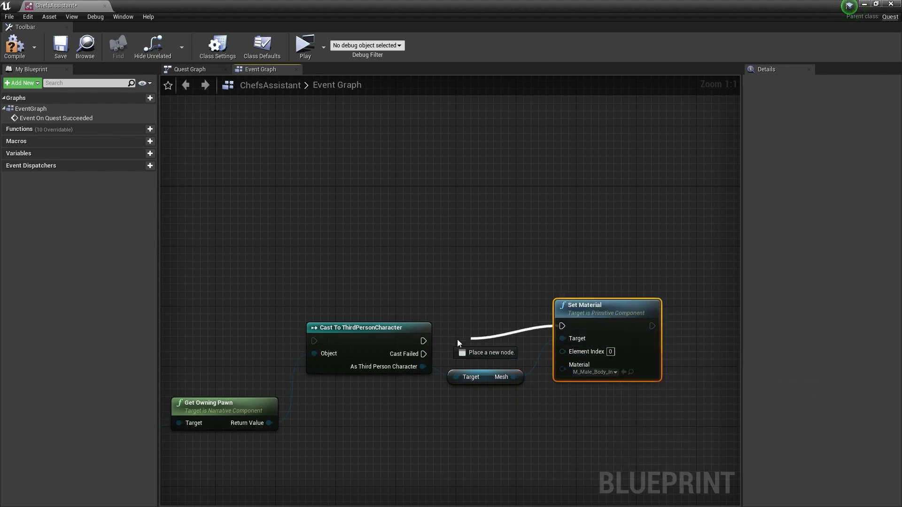
# Connect the execution flow from Event On Quest Succeeded through the cast to Set Material, and compile and save the quest
pyautogui.moveTo(431, 344); pyautogui.dragTo(512, 339, button='right')
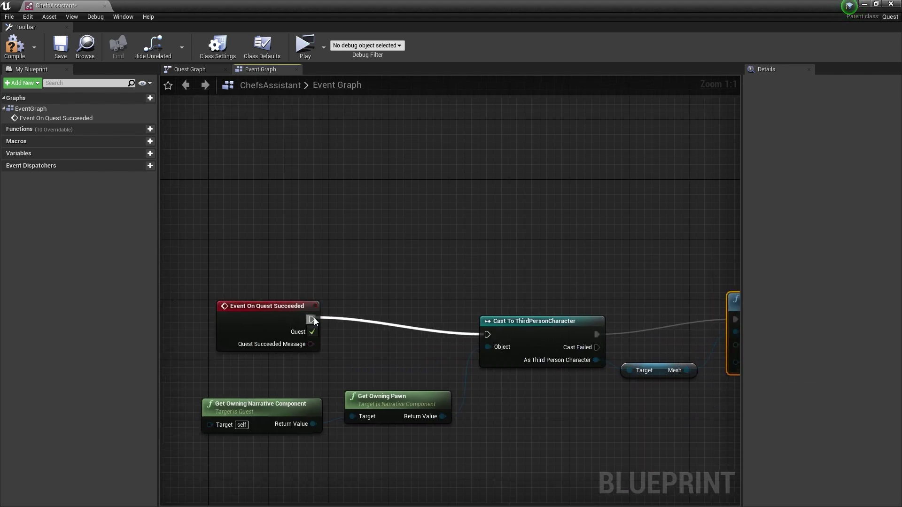
pyautogui.click(15, 46)
pyautogui.click(60, 46)
pyautogui.click(891, 4)
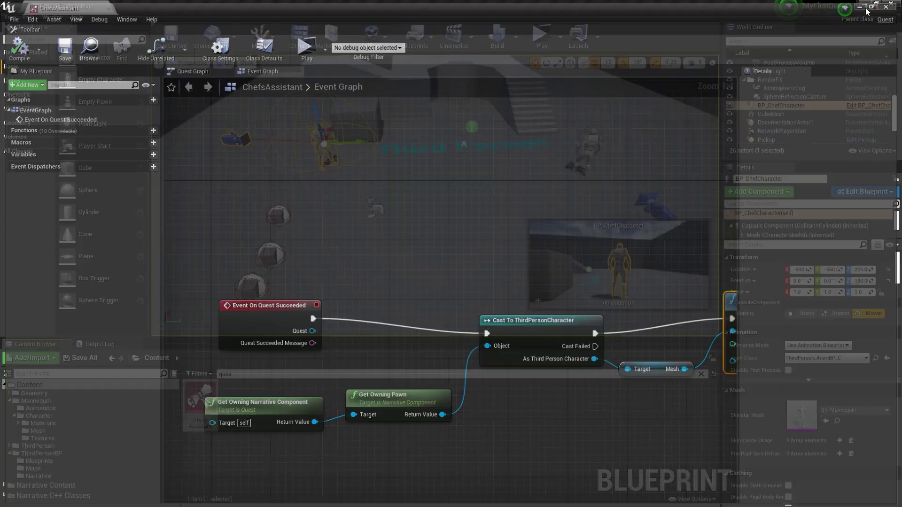
# Play-test the quest by accepting the Chef's request, collecting the ingredients and handing the items over to the Chef
pyautogui.click(543, 35)
pyautogui.press('w')
pyautogui.press('e')
pyautogui.click(534, 328)
pyautogui.press('w')
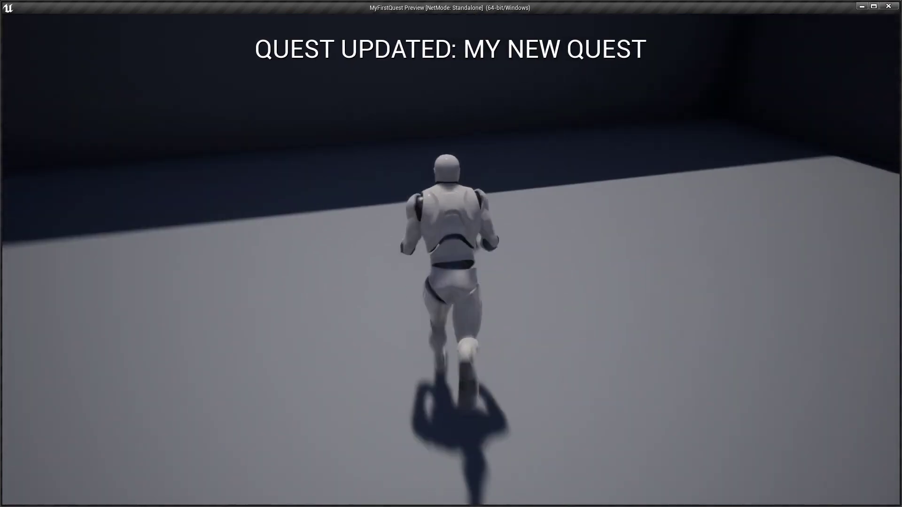
pyautogui.press('e')
pyautogui.click(520, 326)
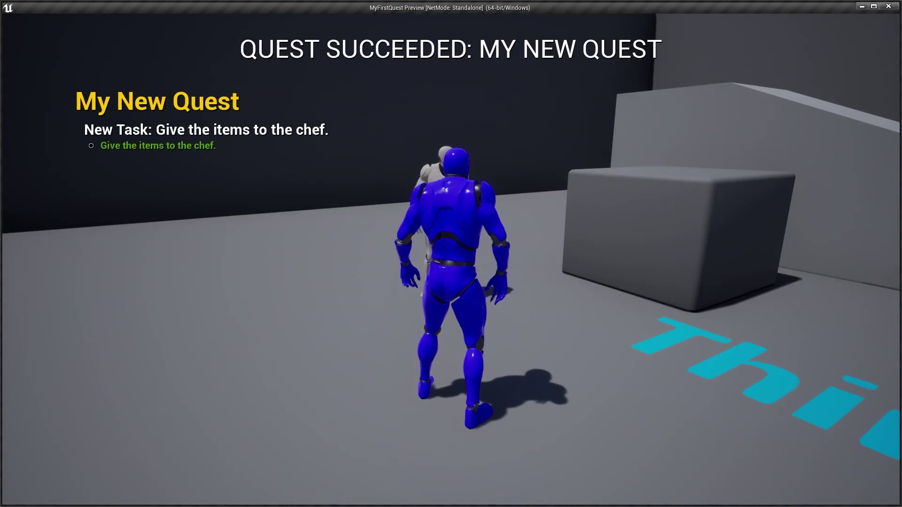
# Walk back to the Chef and talk again to check the dialogue after the quest has succeeded
pyautogui.press('d')
pyautogui.press('w')
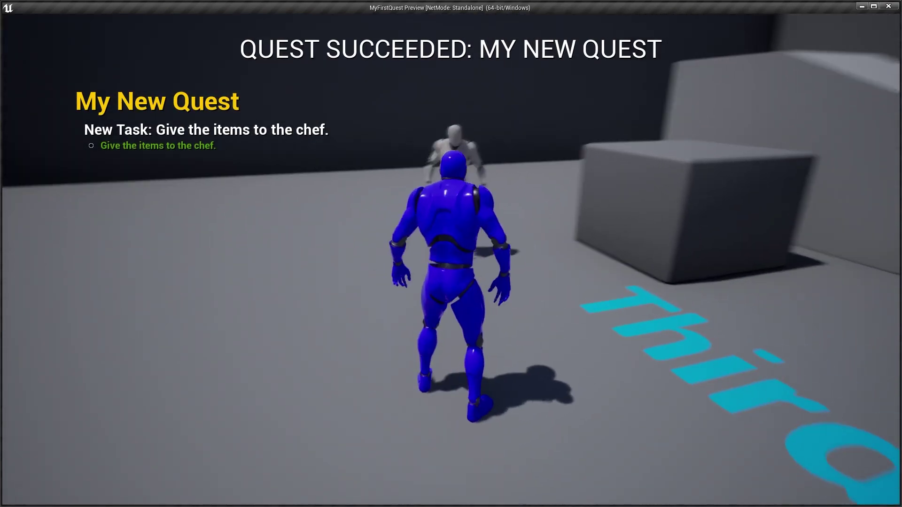
pyautogui.press('e')
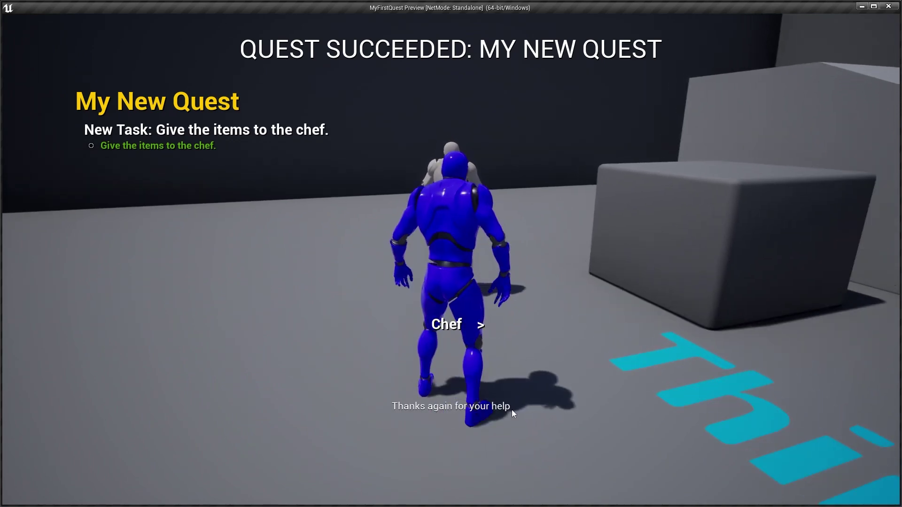
# Change the play Net Mode to client and start a preview in a new editor window
pyautogui.click(560, 37)
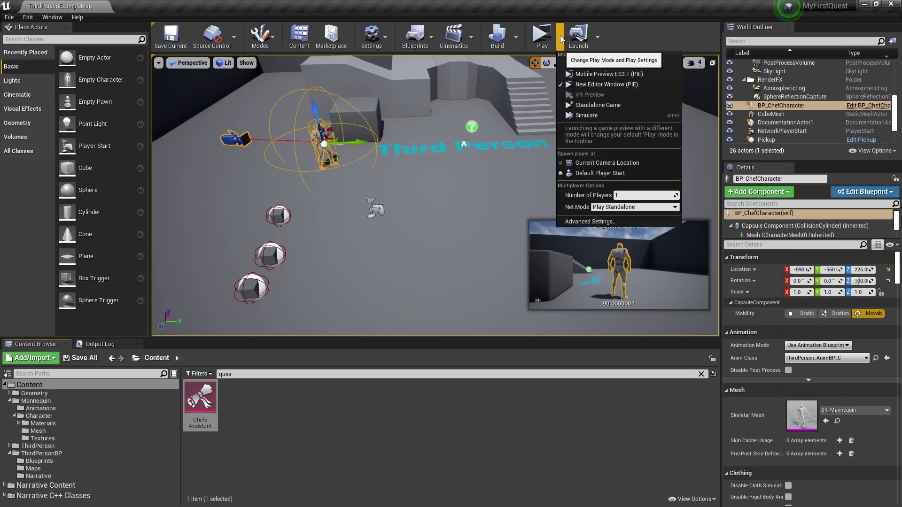
pyautogui.click(640, 207)
pyautogui.click(611, 228)
pyautogui.click(615, 84)
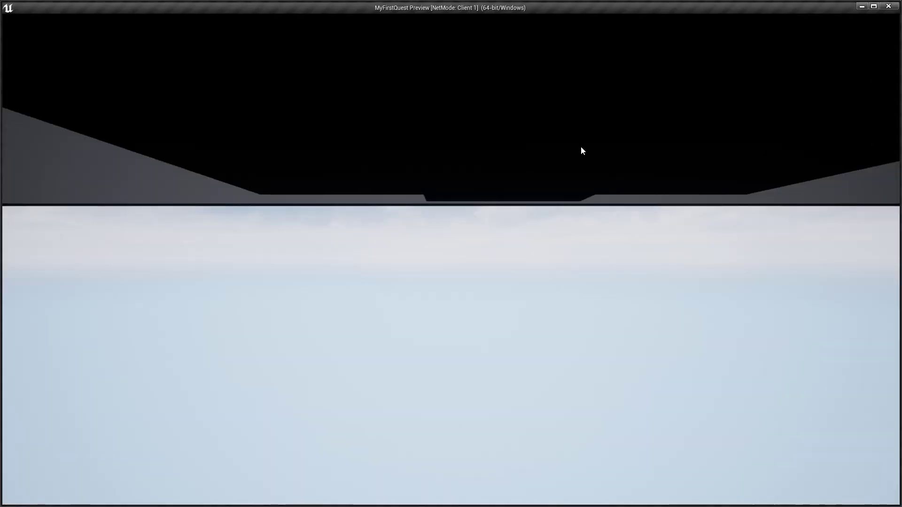
pyautogui.click(582, 151)
# Approach the Chef in the client preview, start the dialogue and accept the request for ingredients
pyautogui.press('d')
pyautogui.press('w')
pyautogui.press('e')
pyautogui.click(480, 327)
pyautogui.click(521, 337)
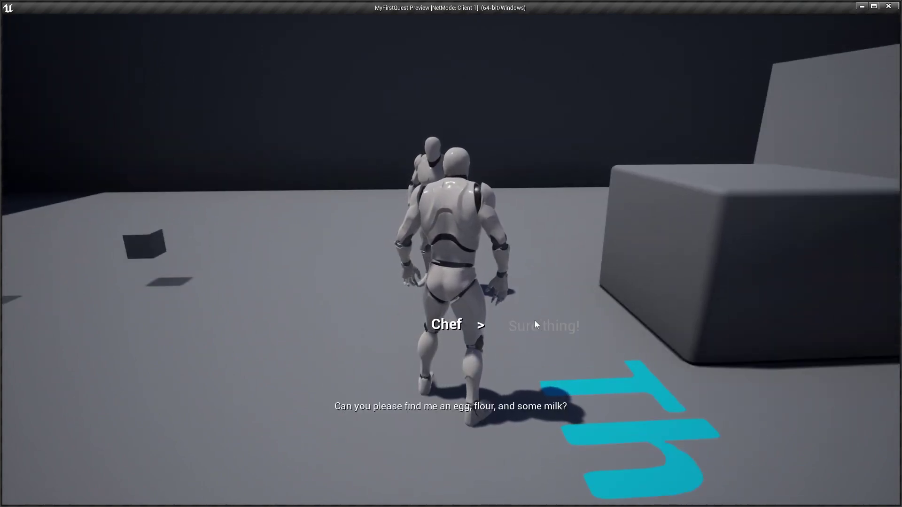
# Collect the ingredients in the client preview, return to the Chef and answer that the items have been found
pyautogui.press('w')
pyautogui.press('a')
pyautogui.press('d')
pyautogui.press('w')
pyautogui.press('e')
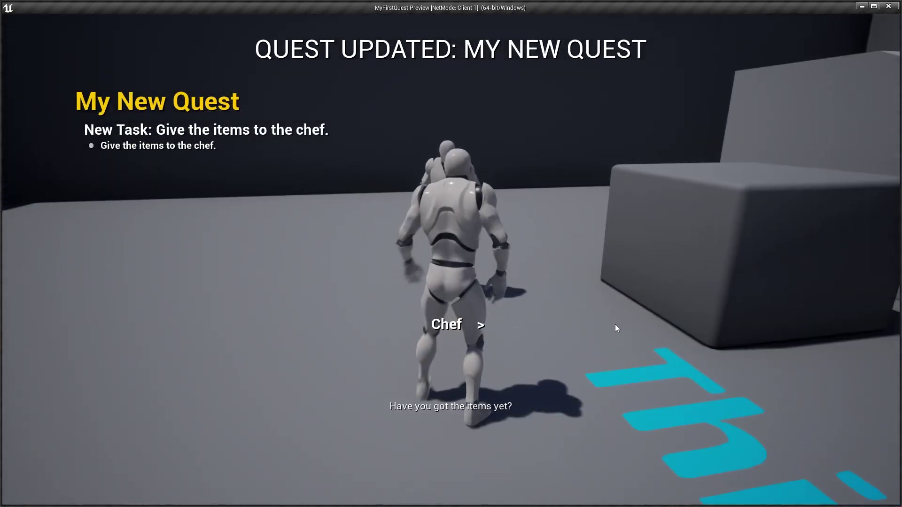
pyautogui.click(487, 331)
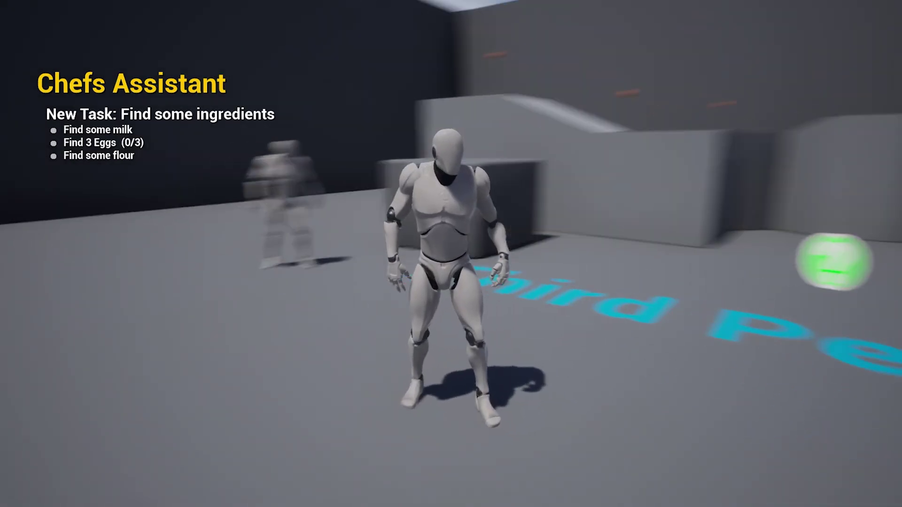
# Switch to the ThirdPersonCharacter Event Graph, duplicate the Narrative reference and add a Load node from the copy
pyautogui.press('w')
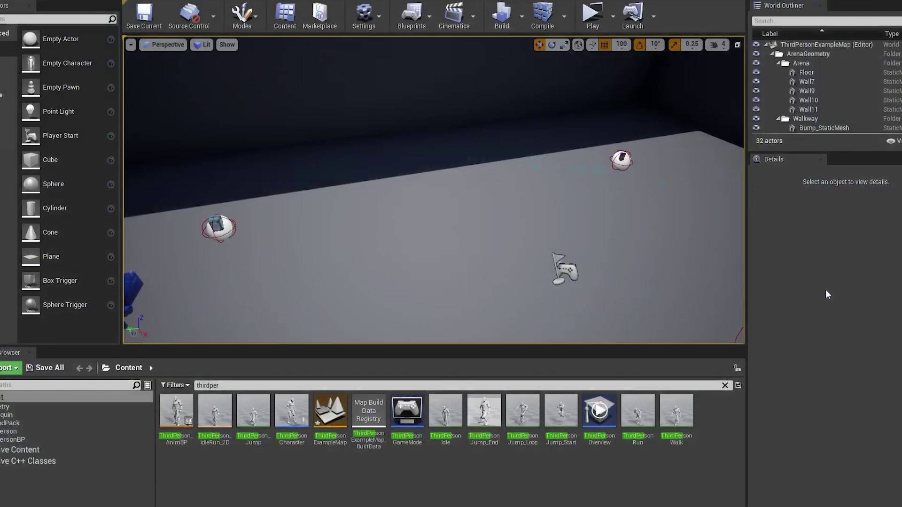
pyautogui.hotkey('alt', 'Tab')
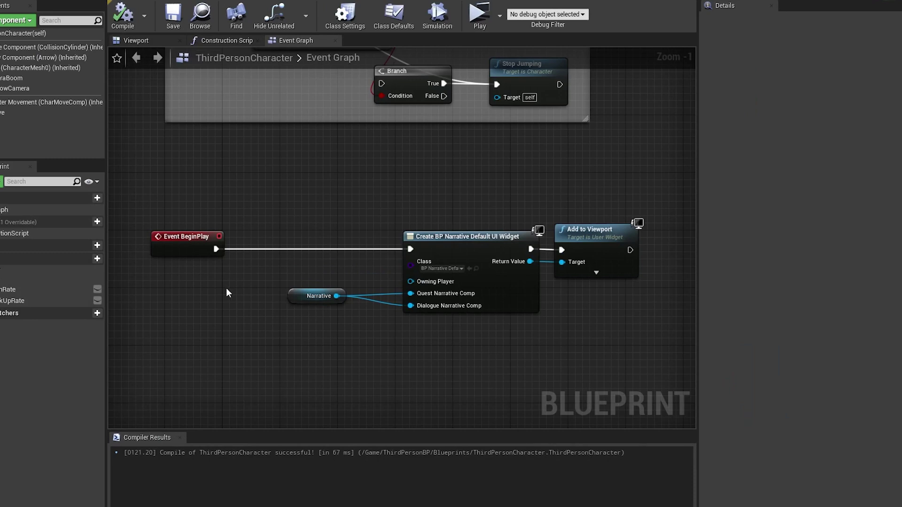
pyautogui.click(293, 299)
pyautogui.hotkey('ctrl', 'c')
pyautogui.click(123, 312)
pyautogui.hotkey('ctrl', 'v')
pyautogui.moveTo(171, 318); pyautogui.dragTo(276, 262)
pyautogui.write('load')
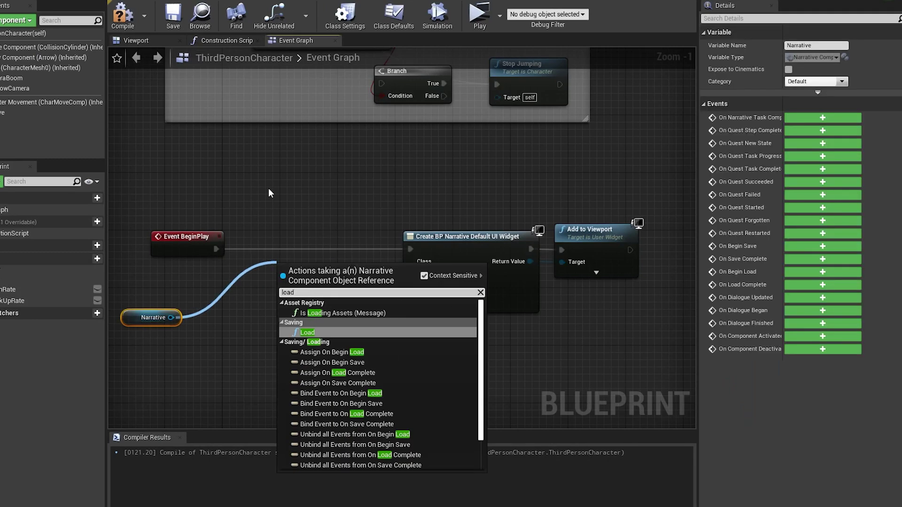
pyautogui.press('Return')
# Wire Load between Event BeginPlay and Create BP Narrative Default UI Widget, and select the Narrative component to inspect its autosave settings
pyautogui.moveTo(215, 250); pyautogui.dragTo(277, 231)
pyautogui.moveTo(277, 231); pyautogui.dragTo(270, 231)
pyautogui.moveTo(216, 250); pyautogui.dragTo(263, 229)
pyautogui.moveTo(371, 228); pyautogui.dragTo(410, 250)
pyautogui.click(27, 113)
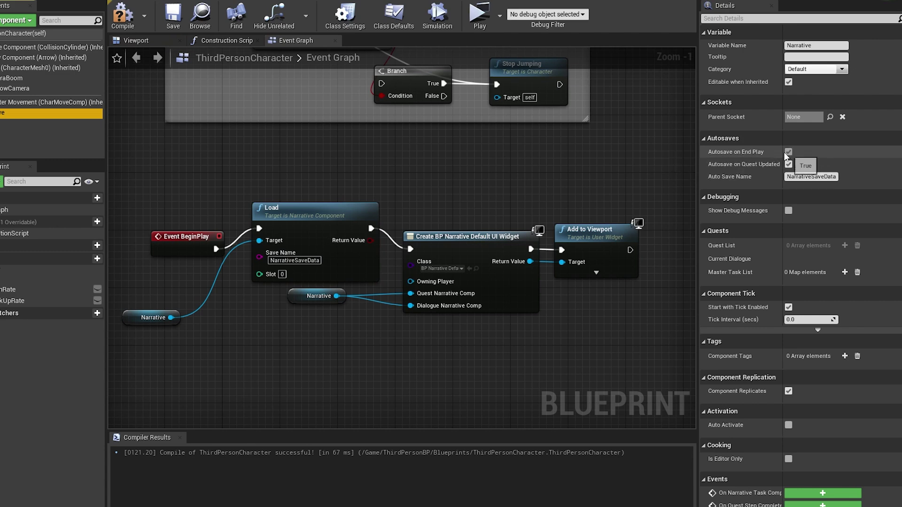
# Try out a Save node connected to the duplicated Narrative reference, and delete it again
pyautogui.moveTo(171, 318); pyautogui.dragTo(232, 372)
pyautogui.write('save')
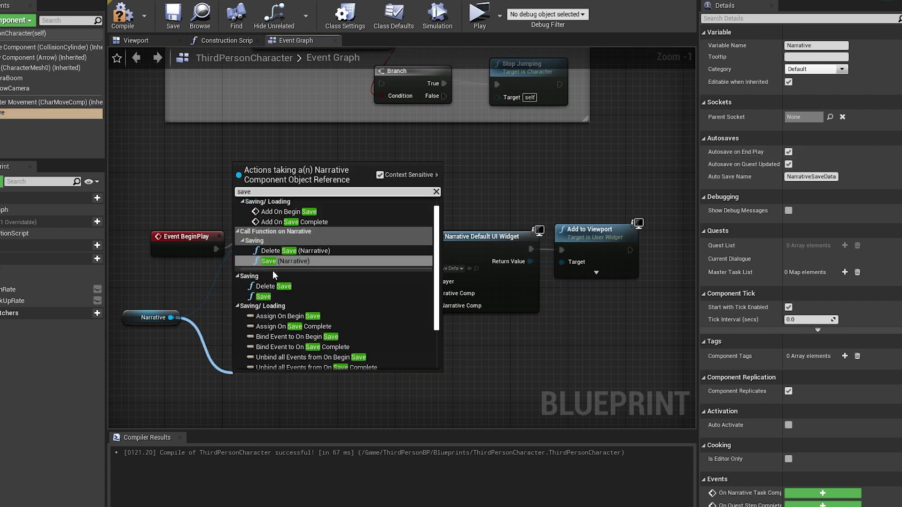
pyautogui.click(272, 295)
pyautogui.moveTo(292, 336); pyautogui.dragTo(317, 262, button='right')
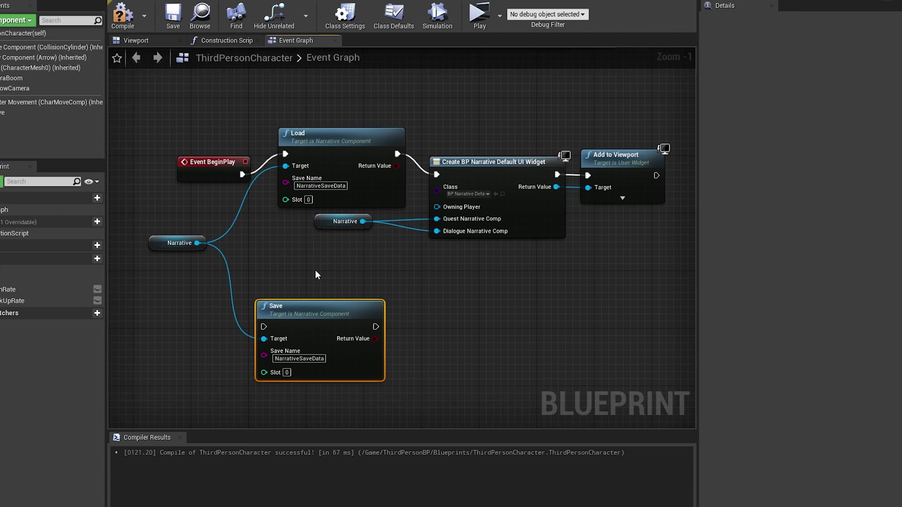
pyautogui.moveTo(300, 309); pyautogui.dragTo(315, 301)
pyautogui.press('Delete')
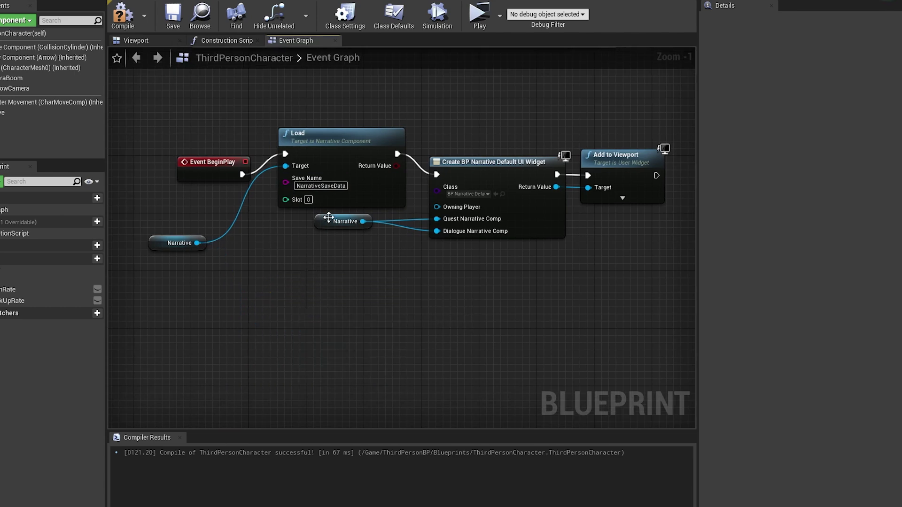
# Tidy the node layout around Load by moving the Narrative reference lower, and compile the ThirdPersonCharacter blueprint
pyautogui.moveTo(329, 221); pyautogui.dragTo(329, 249)
pyautogui.moveTo(287, 168); pyautogui.dragTo(285, 189)
pyautogui.press('F7')
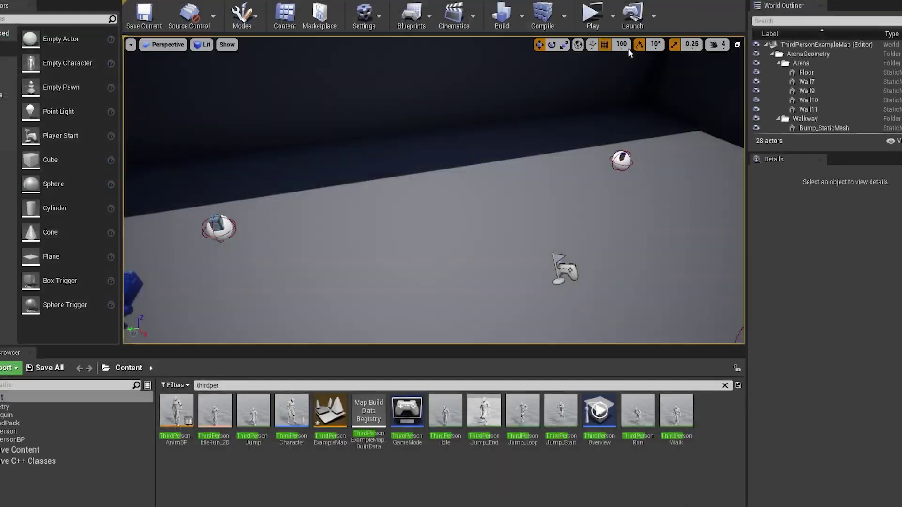
# Play the level, collect the milk and flour for the Chefs Assistant quest, and head up the ramp for the eggs
pyautogui.click(592, 14)
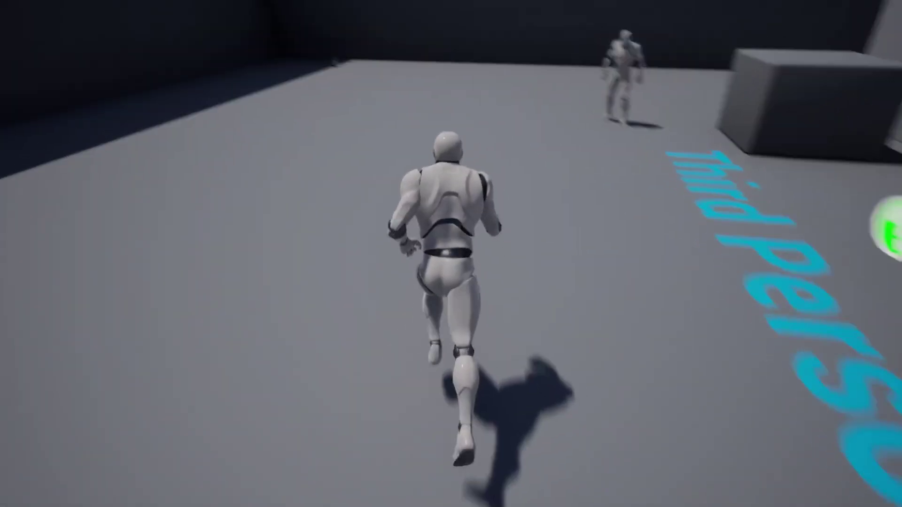
pyautogui.press('w')
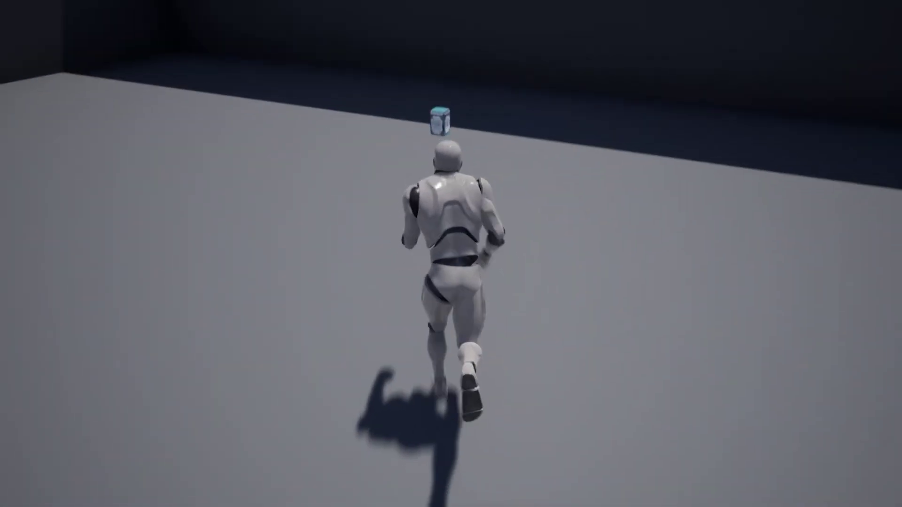
pyautogui.press('w')
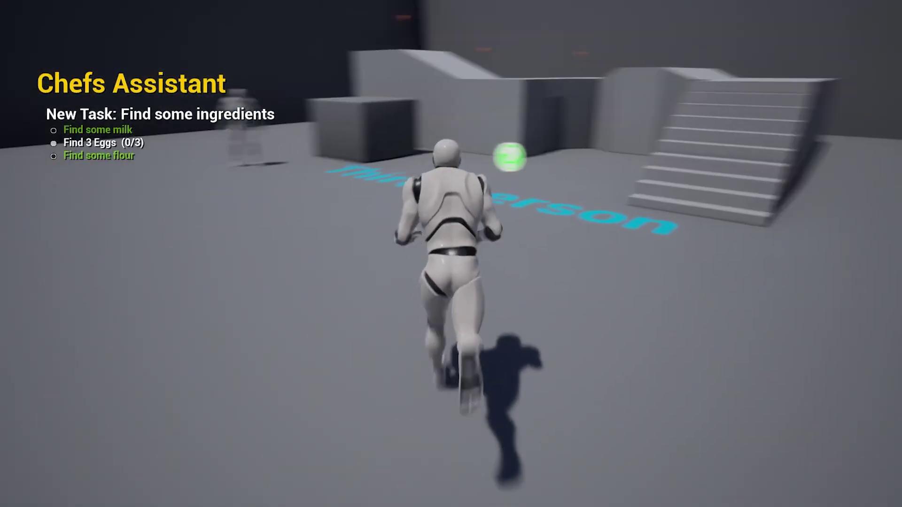
pyautogui.press('w')
pyautogui.press('space')
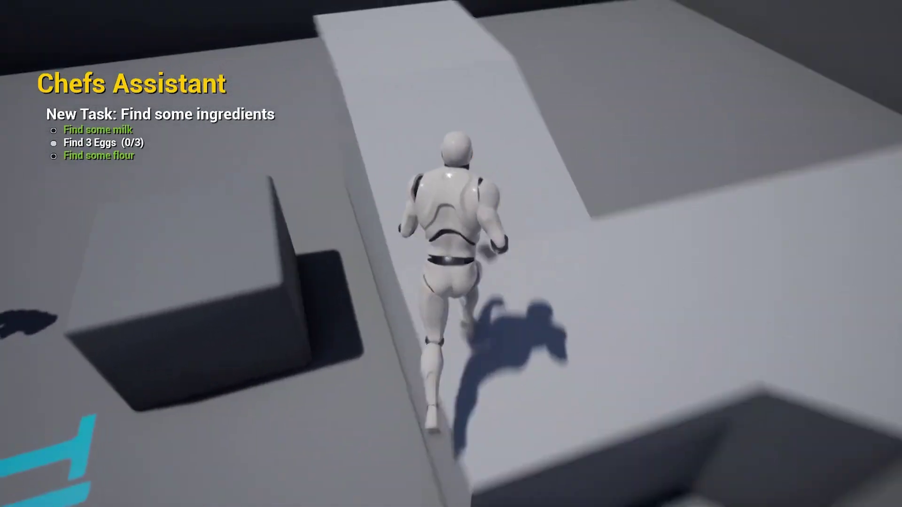